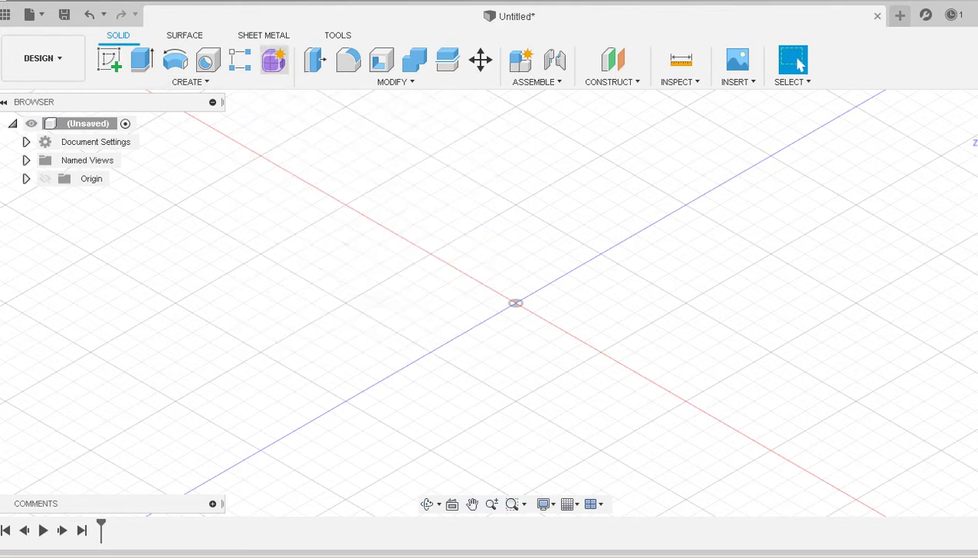
- Start a form and place a quadball on the horizontal plane at the origin with a 300 mm diameter
left_click(274, 60)
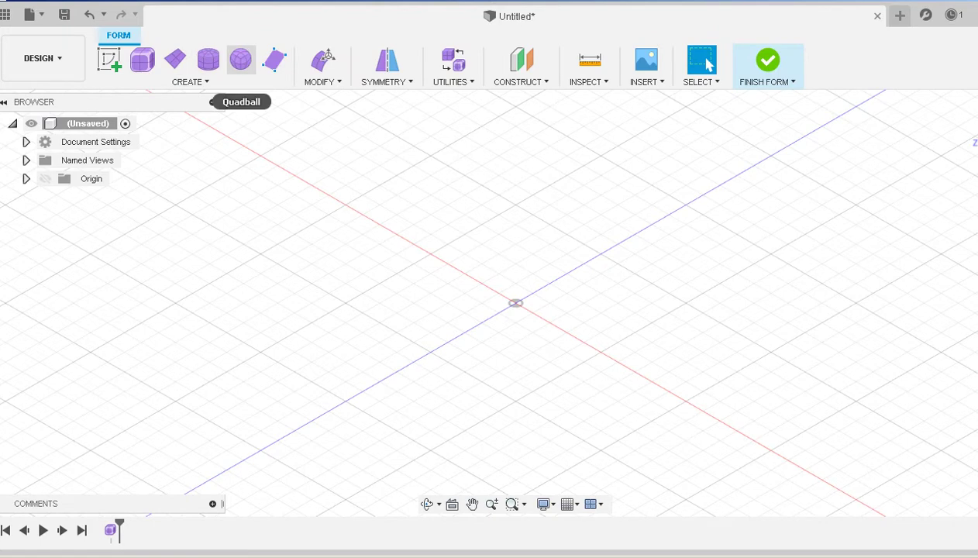
left_click(241, 60)
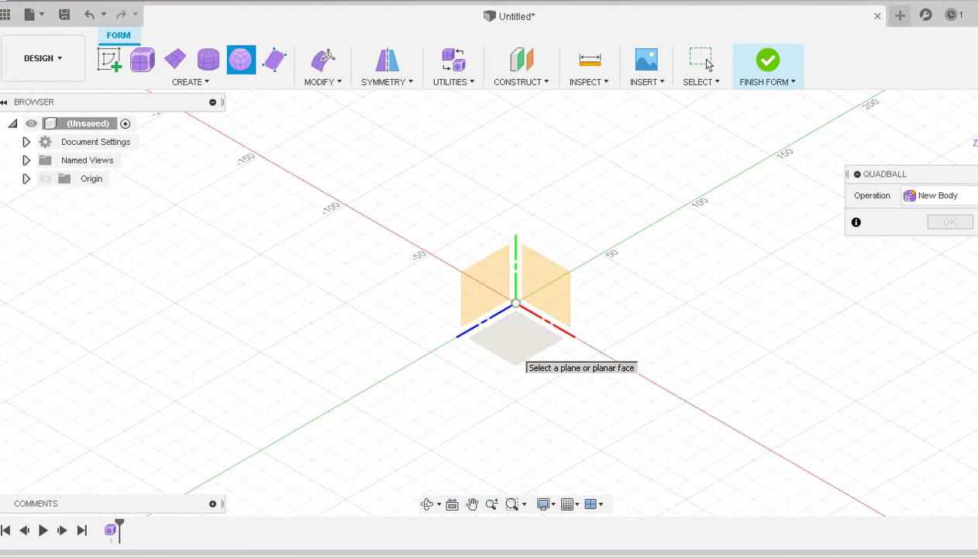
left_click(515, 349)
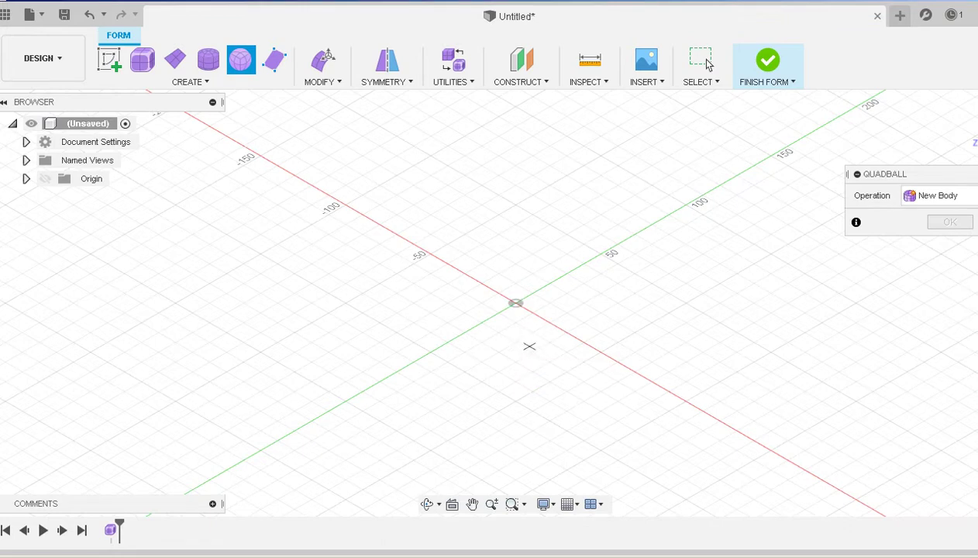
left_click(515, 302)
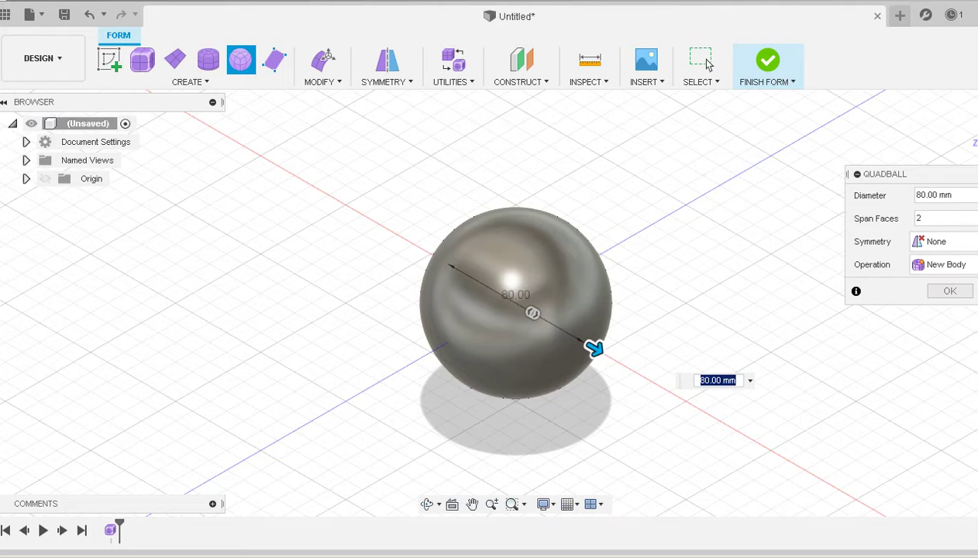
key("Tab")
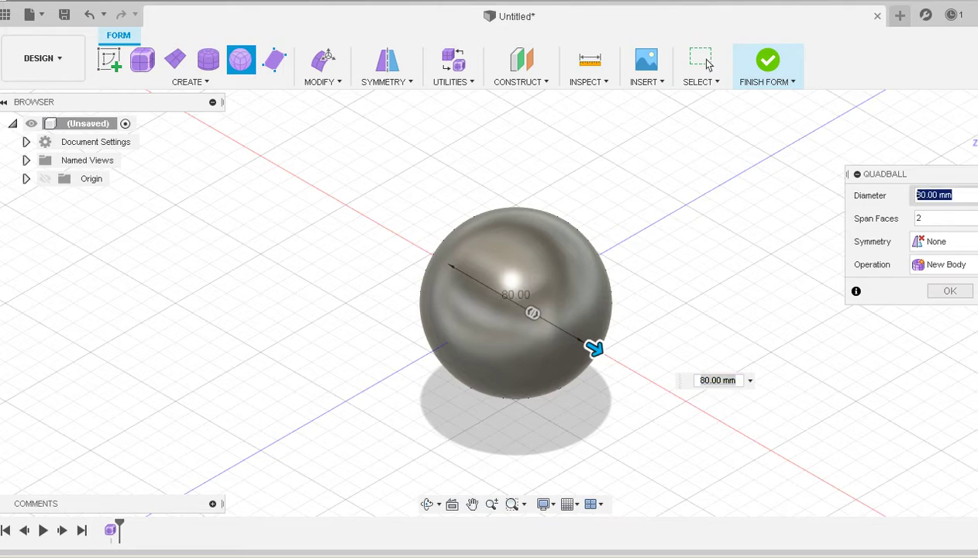
type("300")
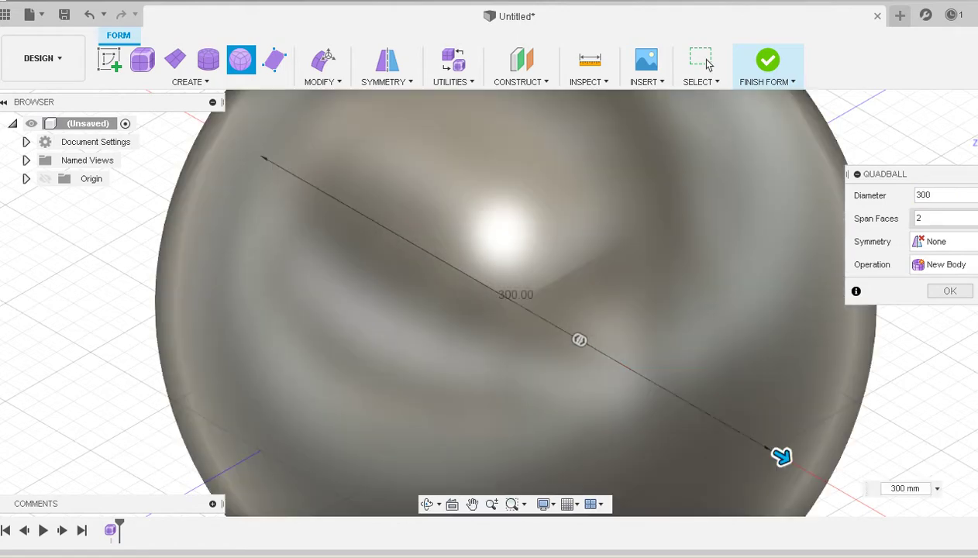
key("Tab")
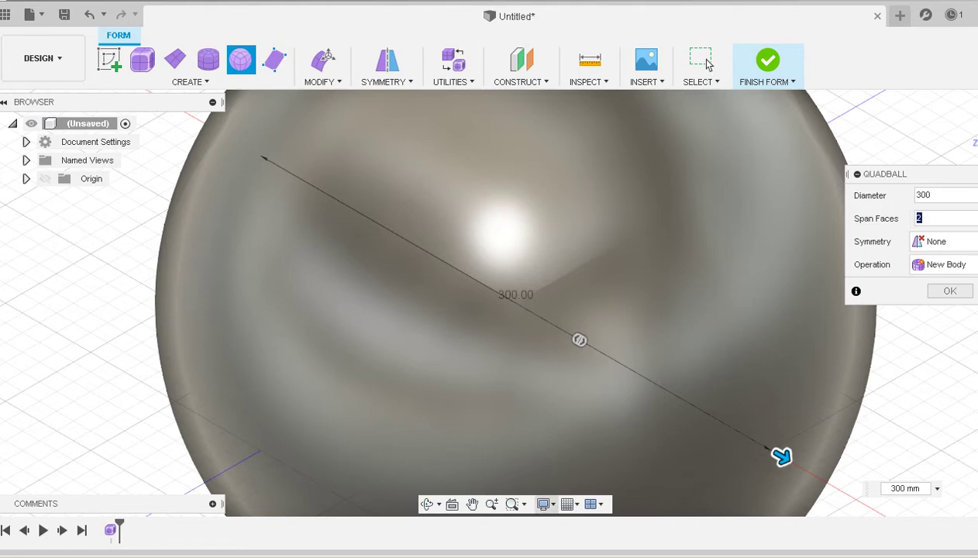
- Change the visual style to Wireframe so the quadball's face divisions show
left_click(546, 504)
mouse_move(575, 365)
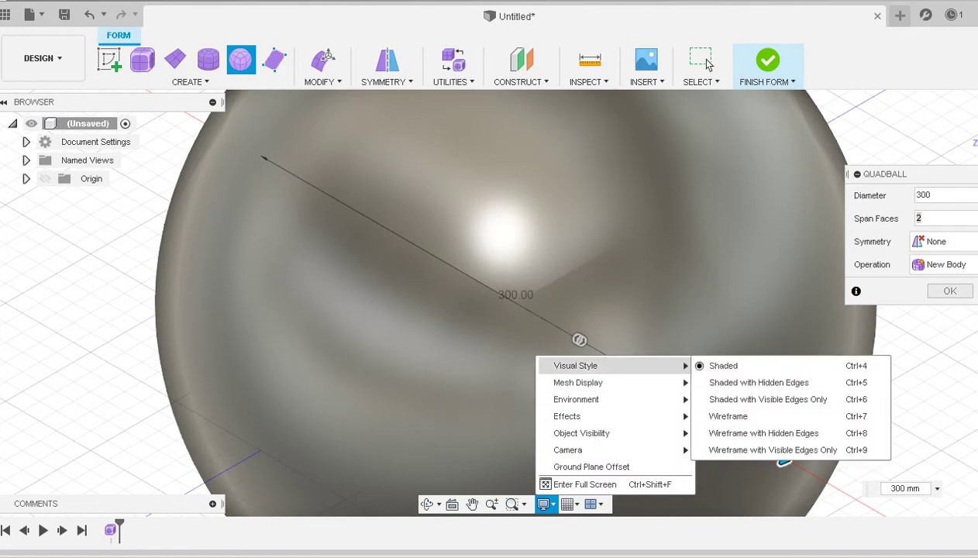
left_click(745, 410)
scroll(517, 319, "down", 2)
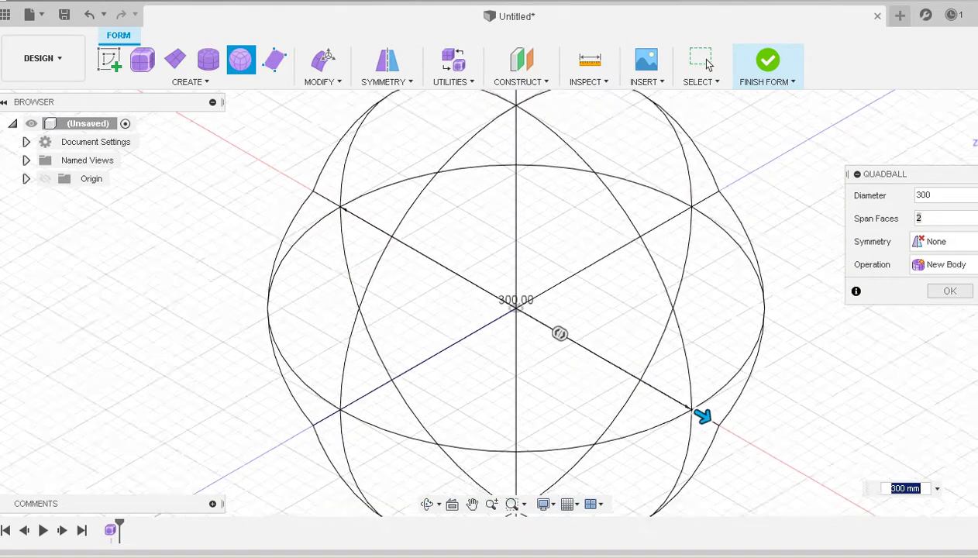
middle_click_drag(517, 320, 462, 302)
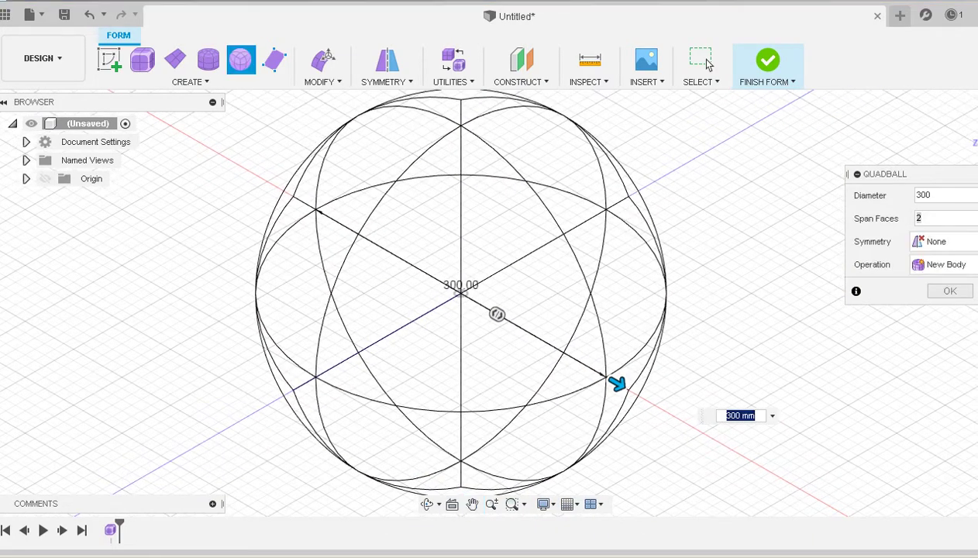
- Try the 300 mm quadball with 5 span faces
type("5")
key("Tab")
key("shift+Tab")
type("3005")
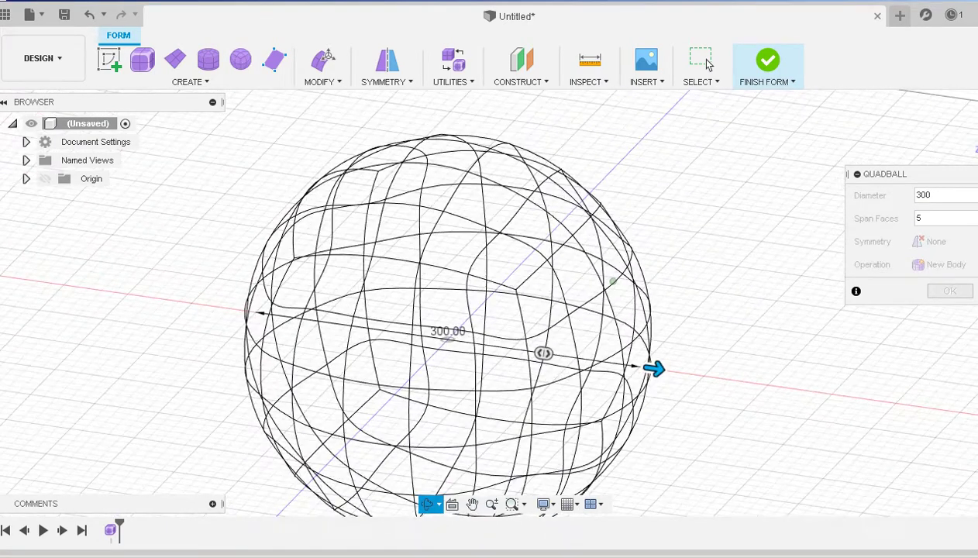
key("Tab")
key("shift+Tab")
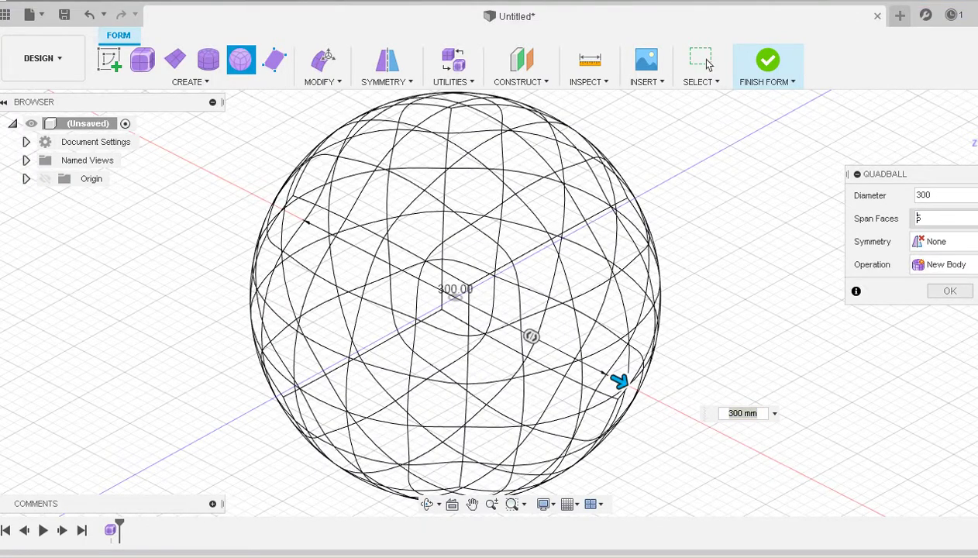
- Set the quadball's span faces to 4 and create it as a new body
type("4")
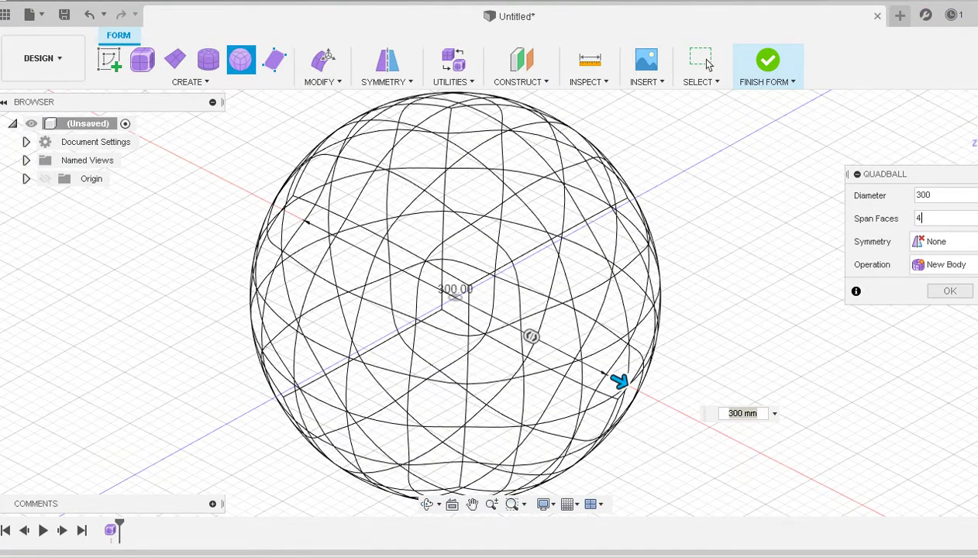
middle_click_drag(496, 302, 530, 300, "shift")
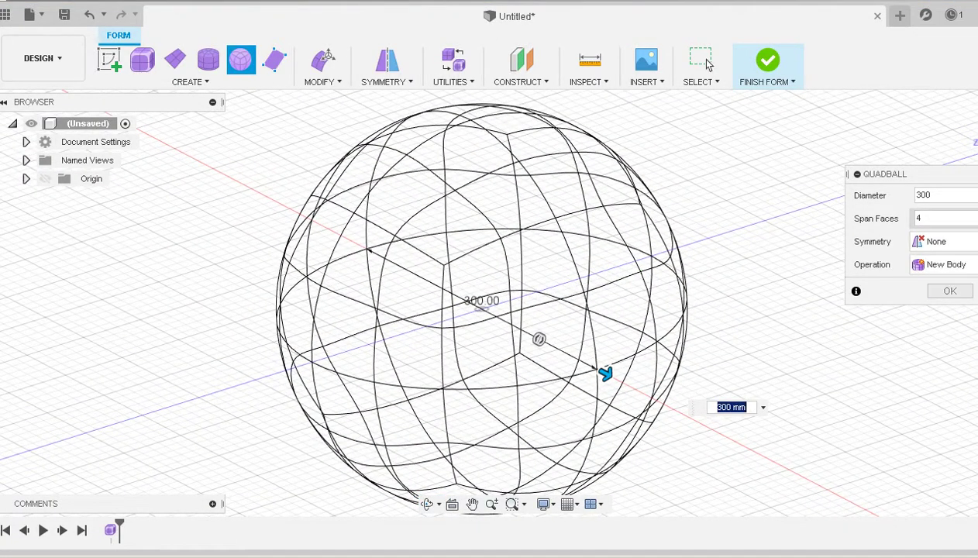
left_click(946, 265)
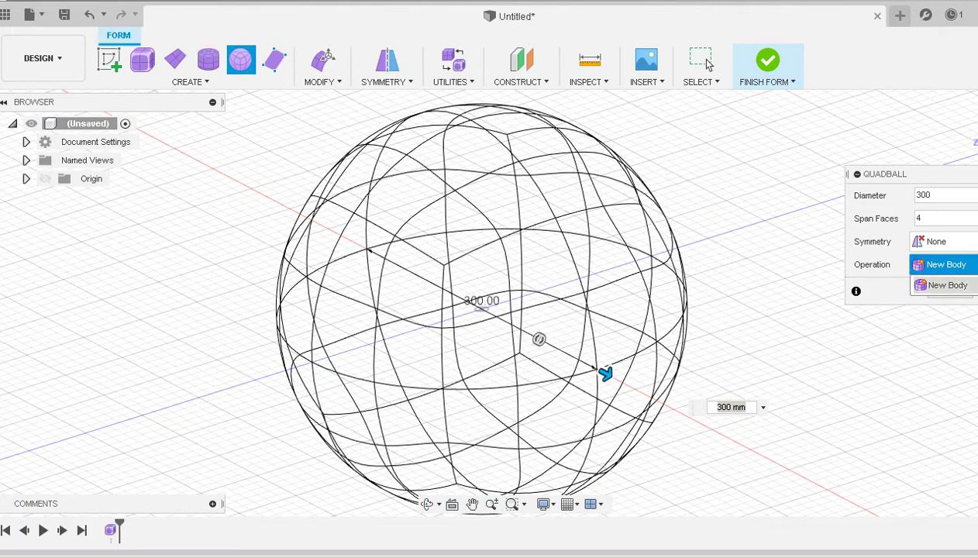
left_click(945, 264)
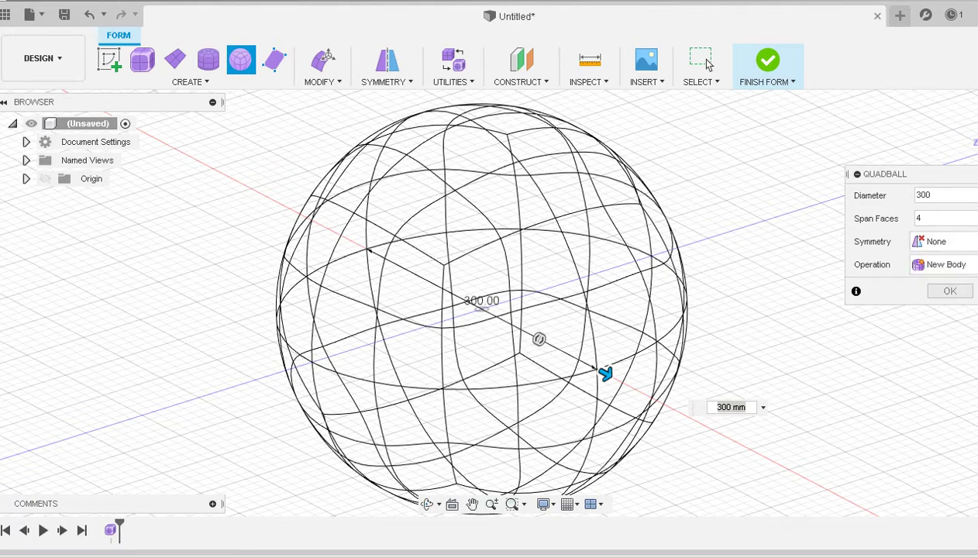
left_click(707, 64)
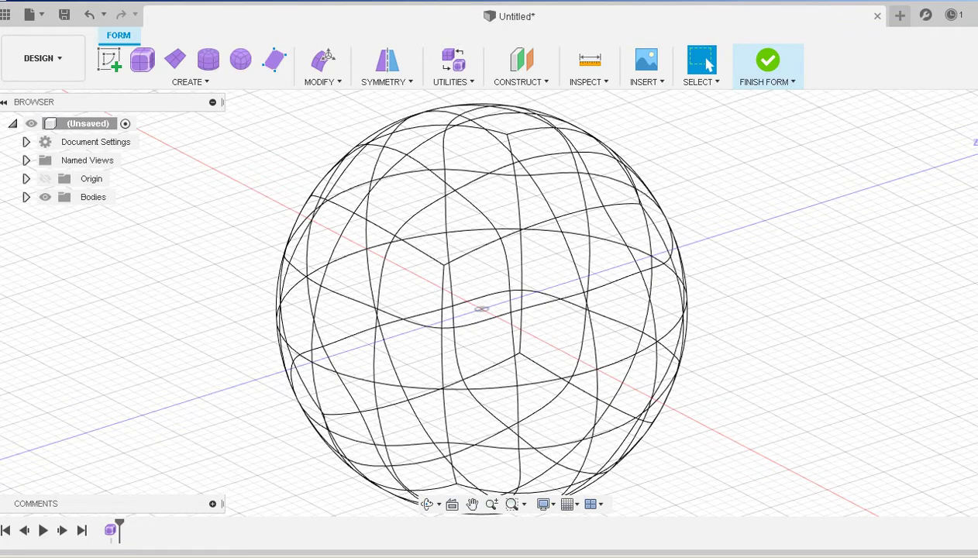
- Edit the form and move the sphere's topmost vertex 50 mm straight down
middle_click_drag(481, 310, 500, 316, "shift")
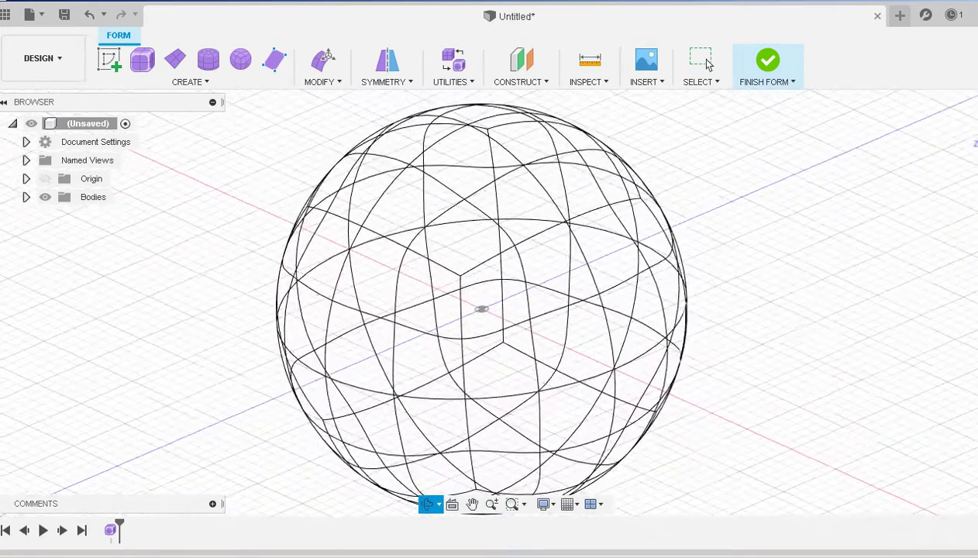
left_click(707, 65)
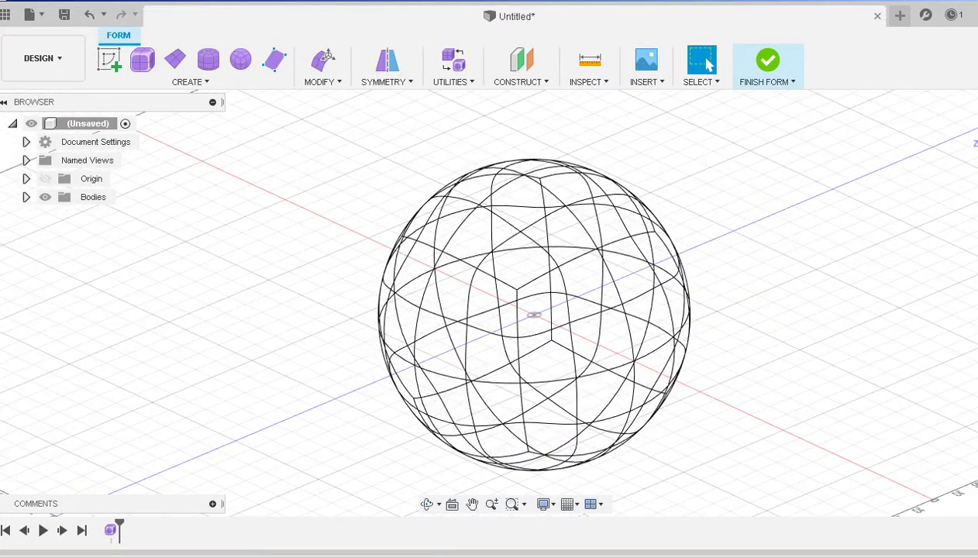
middle_click_drag(637, 200, 676, 266)
left_click(708, 64)
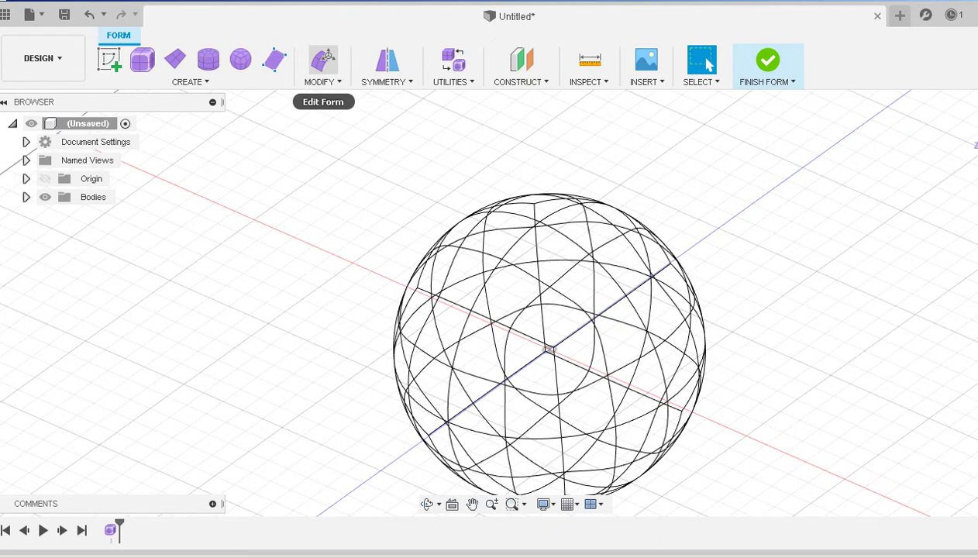
left_click(324, 60)
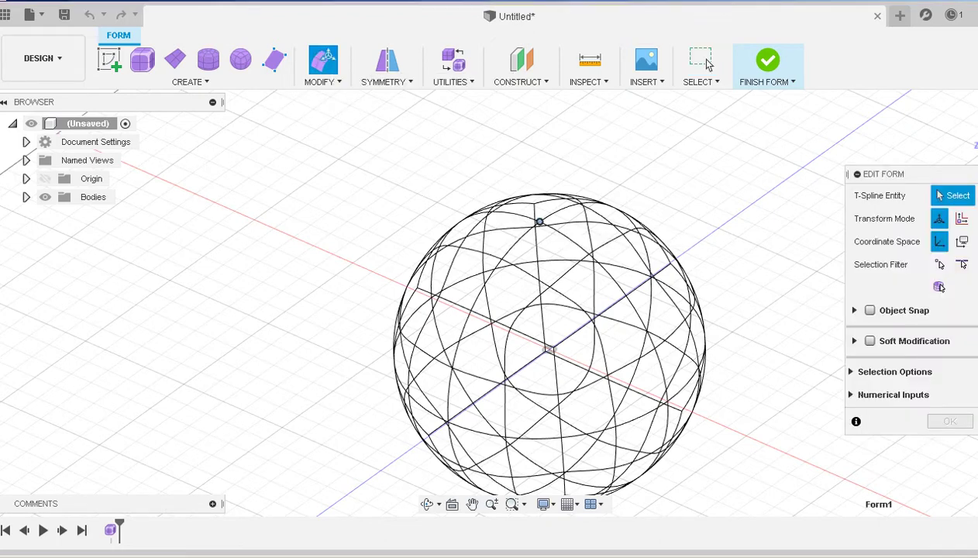
left_click(539, 222)
left_click_drag(537, 184, 539, 227)
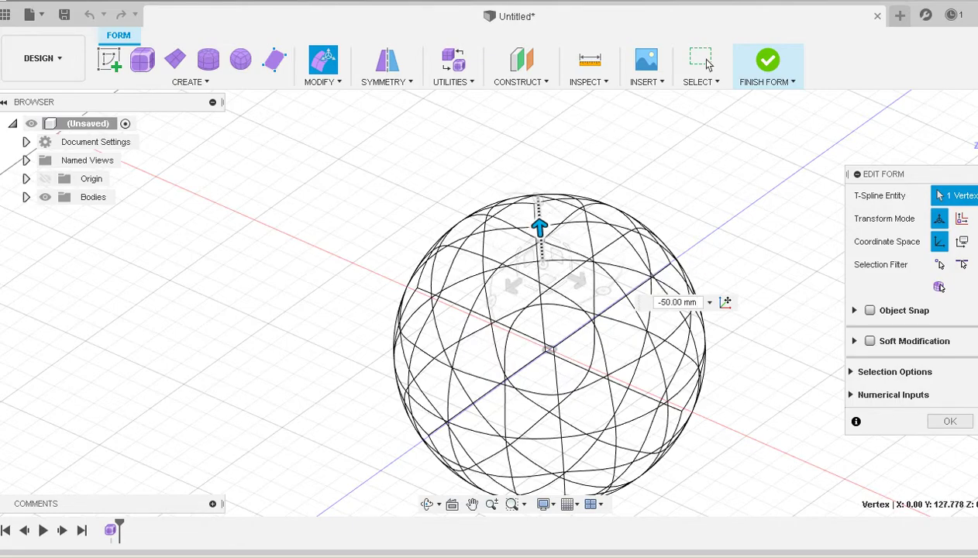
- Move the sphere's bottommost vertex 25 mm straight up
middle_click_drag(546, 322, 549, 299, "shift")
middle_click_drag(554, 345, 617, 285)
left_click(442, 336)
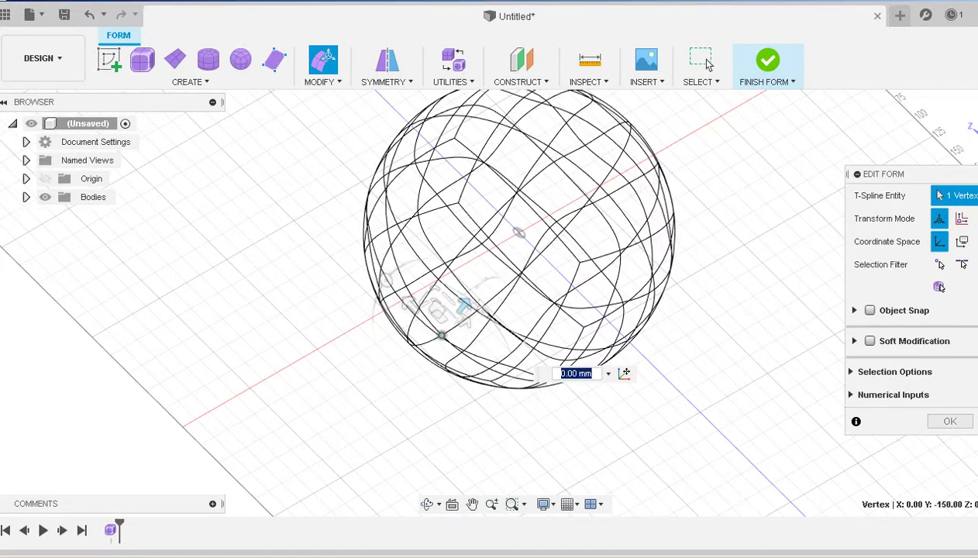
middle_click_drag(466, 305, 439, 281, "shift")
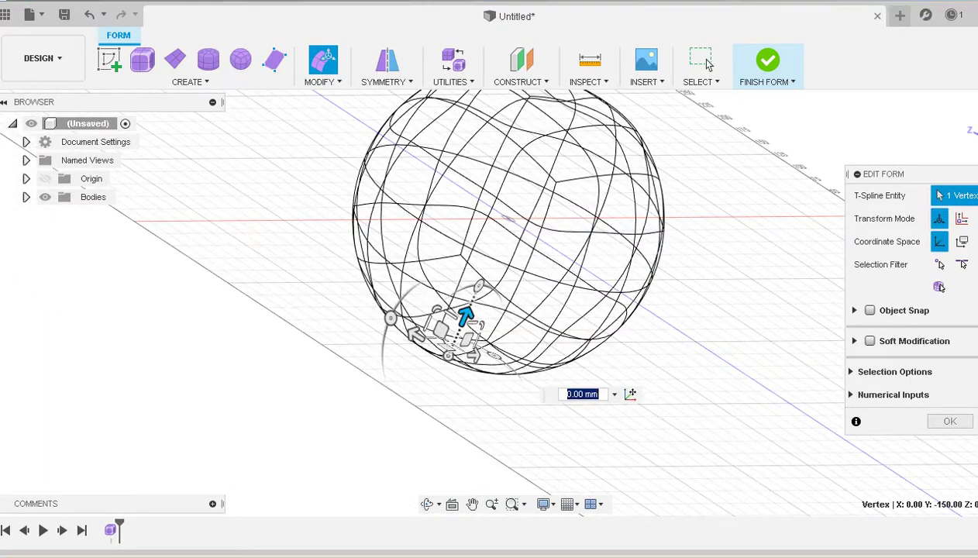
left_click_drag(465, 319, 476, 293)
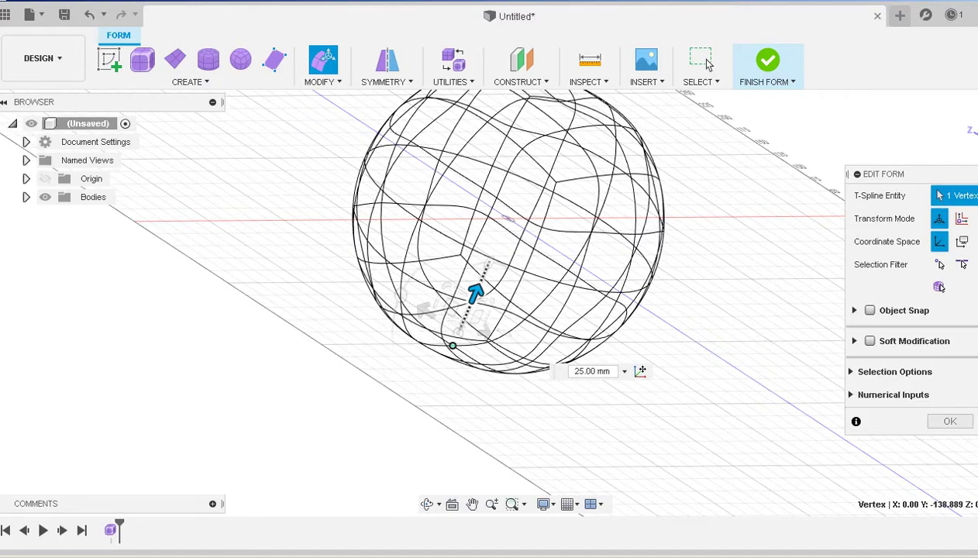
- Move the bottommost vertex further up along the vertical axis and finish editing the form
middle_click_drag(476, 293, 464, 311, "shift")
left_click_drag(451, 294, 462, 302)
middle_click_drag(462, 303, 484, 256, "shift")
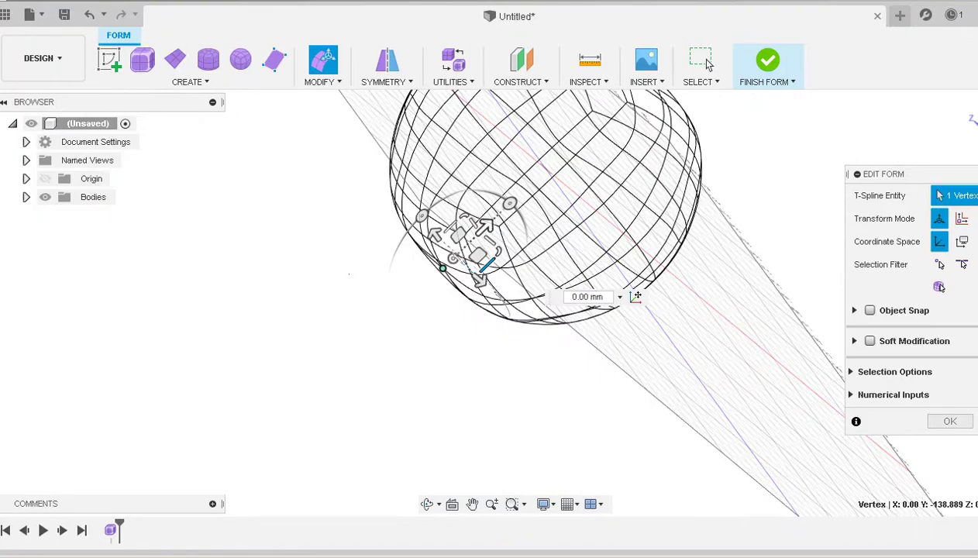
left_click_drag(486, 226, 504, 209)
middle_click_drag(469, 329, 531, 338, "shift")
left_click(708, 66)
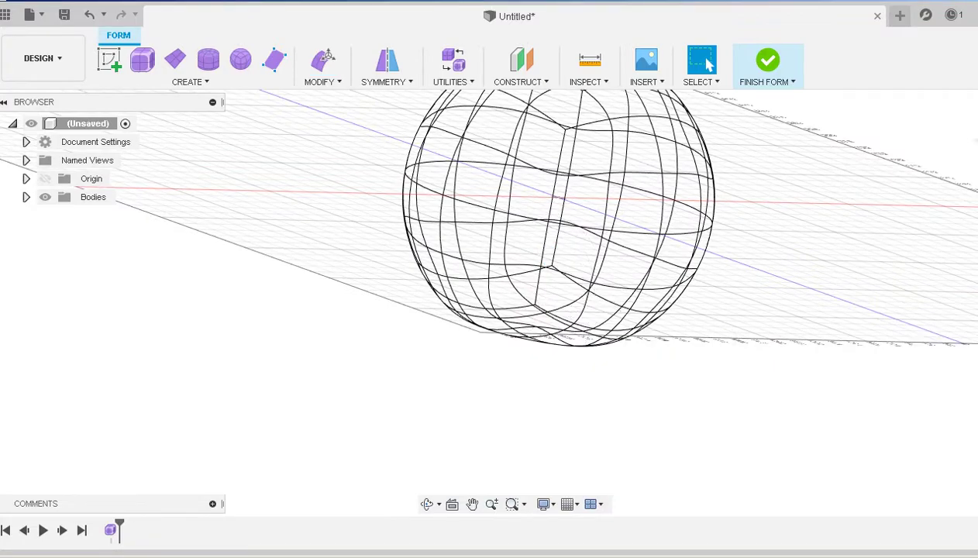
- Inspect the sphere's flattened top and bottom in the Shaded visual style, and return to Wireframe
middle_click_drag(620, 224, 612, 256, "shift")
middle_click_drag(612, 256, 571, 321)
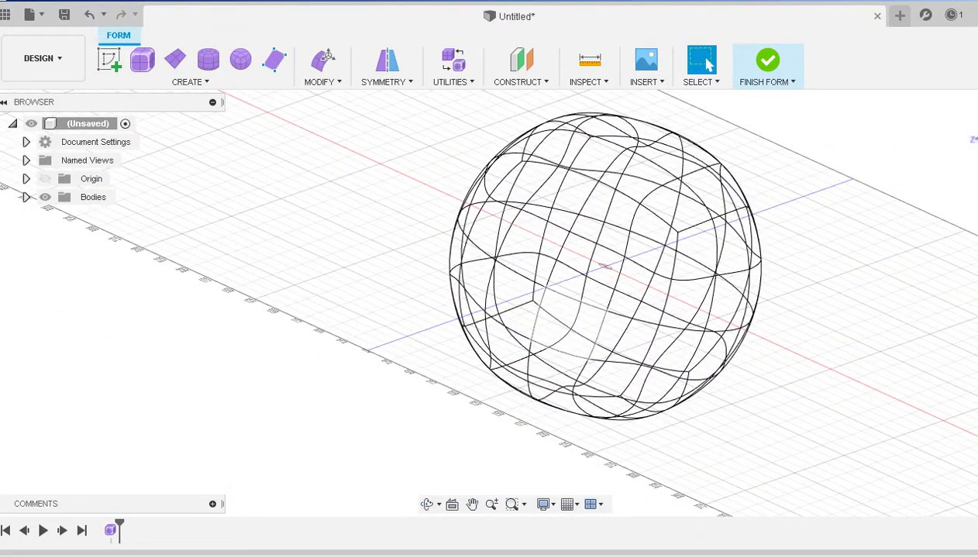
middle_click_drag(740, 328, 705, 326)
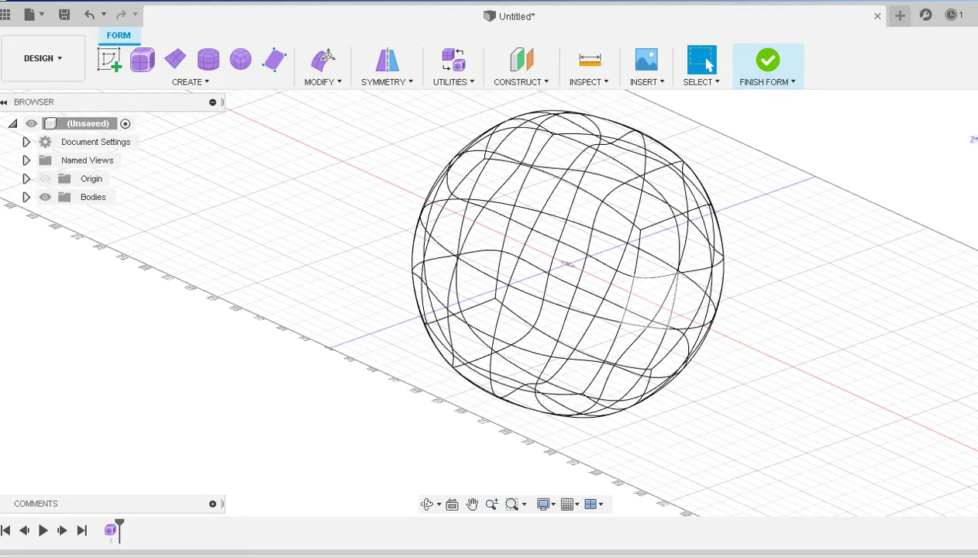
key("ctrl+4")
mouse_move(527, 326)
middle_mouse_down("shift")
mouse_move(573, 307)
mouse_move(581, 349)
mouse_move(588, 271)
mouse_move(578, 303)
mouse_move(600, 225)
mouse_move(595, 341)
mouse_move(594, 298)
mouse_move(590, 342)
mouse_move(562, 369)
middle_mouse_up("shift")
mouse_move(604, 325)
middle_mouse_down("shift")
mouse_move(640, 287)
mouse_move(663, 317)
mouse_move(748, 307)
mouse_move(737, 318)
middle_mouse_up("shift")
key("ctrl+7")
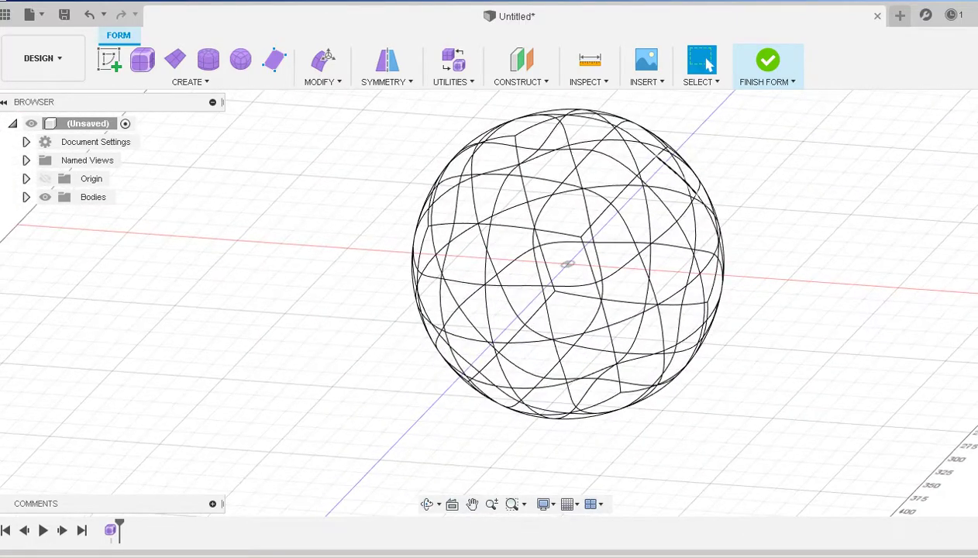
- Select the band of ten adjacent faces on the sphere's positive X side and start editing the form
middle_click_drag(690, 190, 627, 198)
scroll(659, 195, "up", 1)
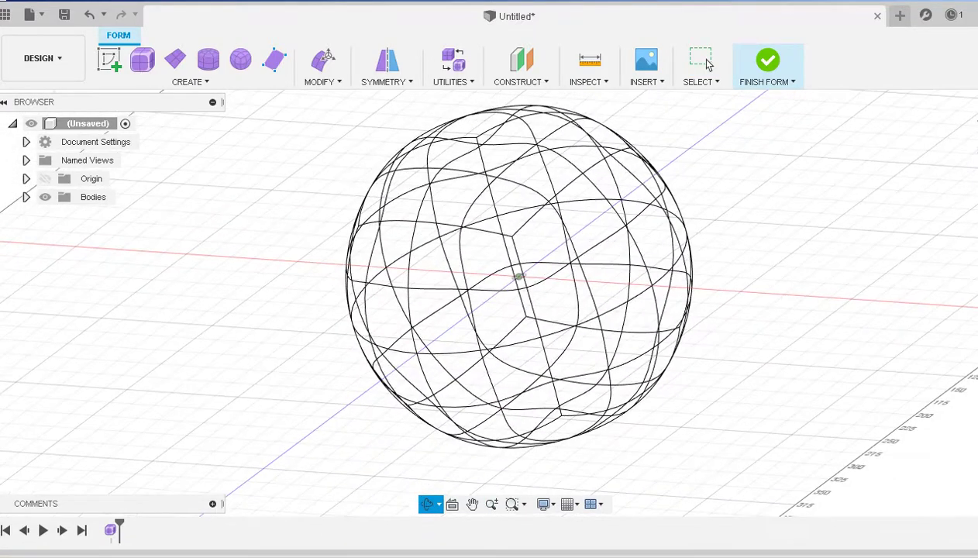
left_click(708, 65)
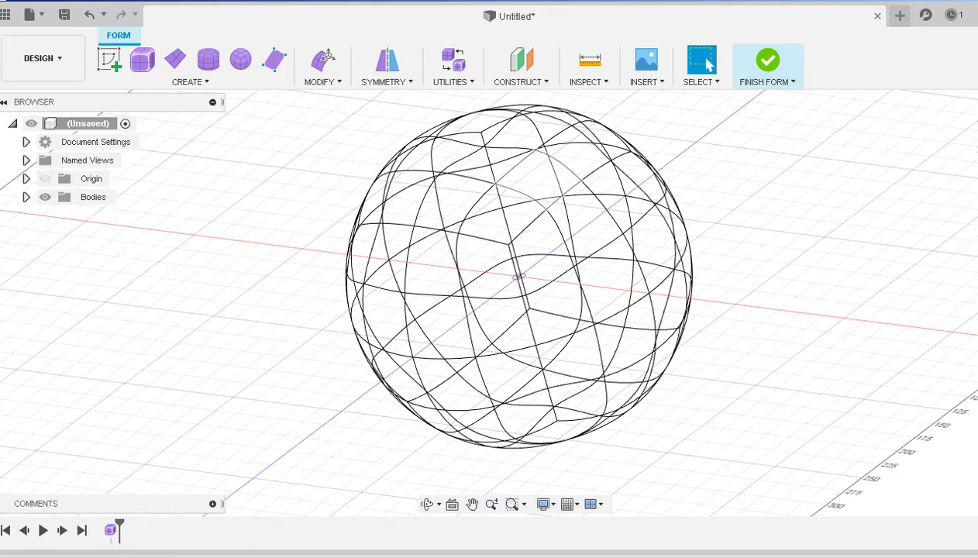
left_click(540, 178)
left_click(575, 154, "shift")
left_click(617, 194, "shift")
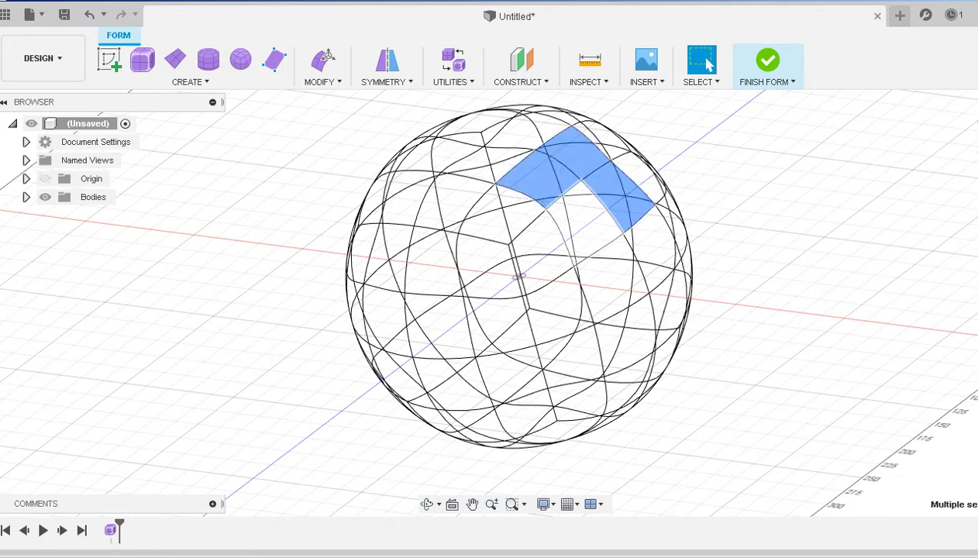
left_click(584, 223, "shift")
left_click(611, 278, "shift")
left_click(653, 246, "shift")
left_click(626, 335, "shift")
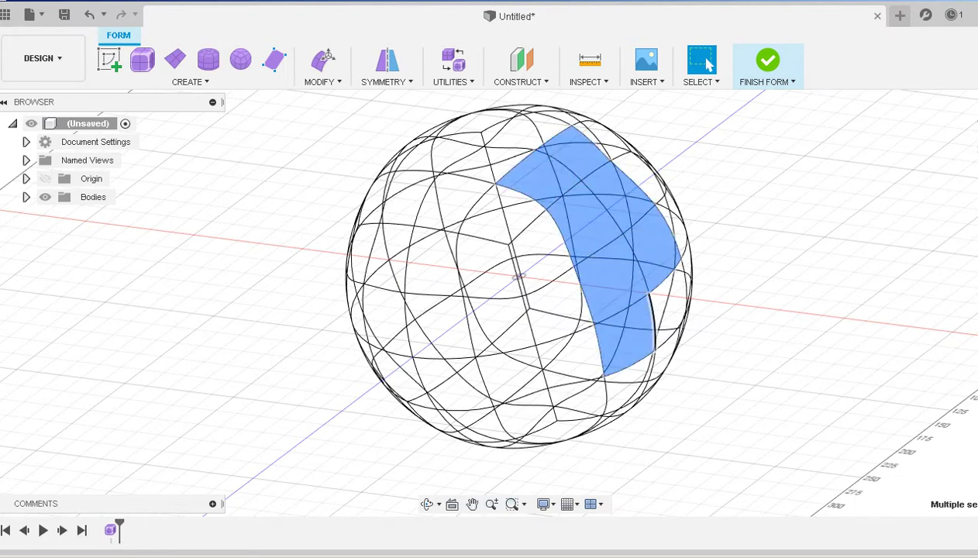
left_click(668, 306, "shift")
left_click(625, 382, "shift")
left_click(662, 355, "shift")
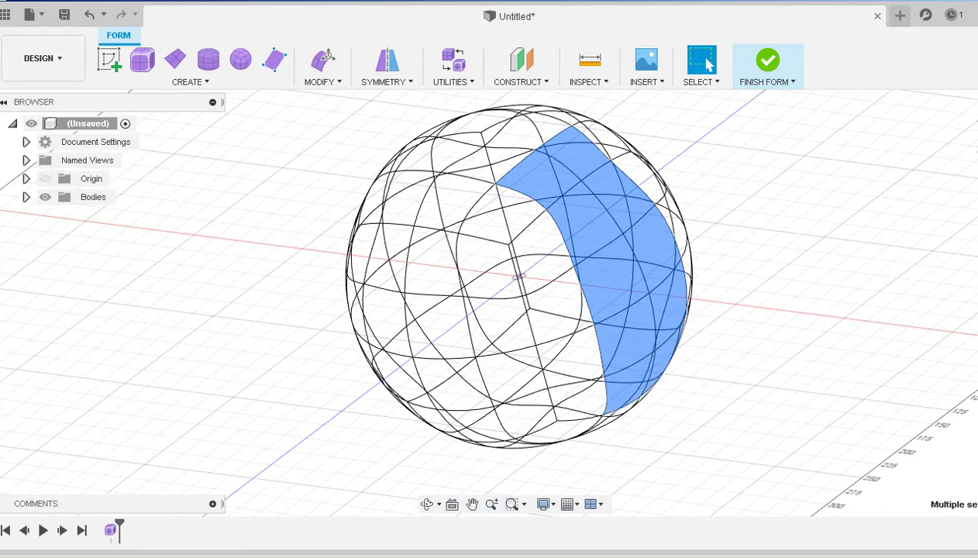
left_click(322, 60)
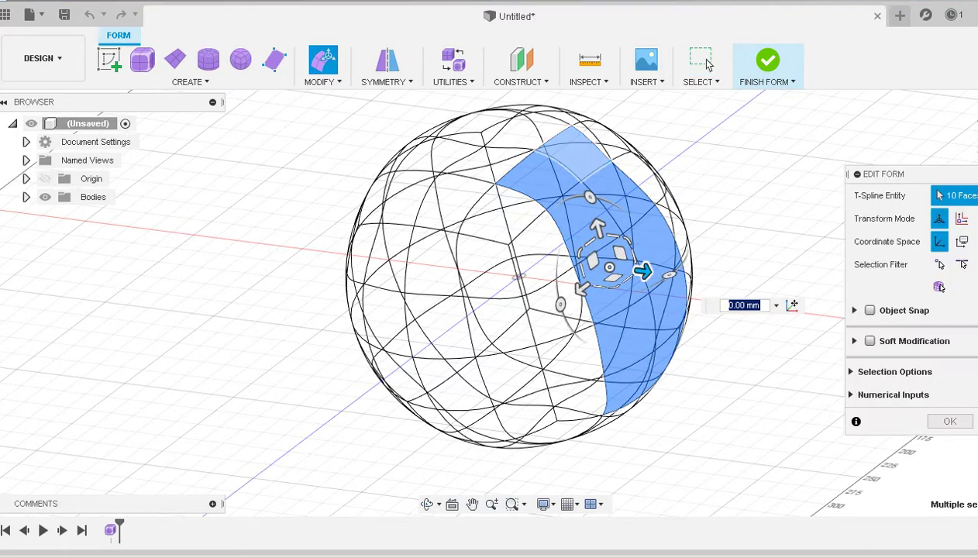
left_click_drag(642, 269, 665, 274)
key("ctrl+z")
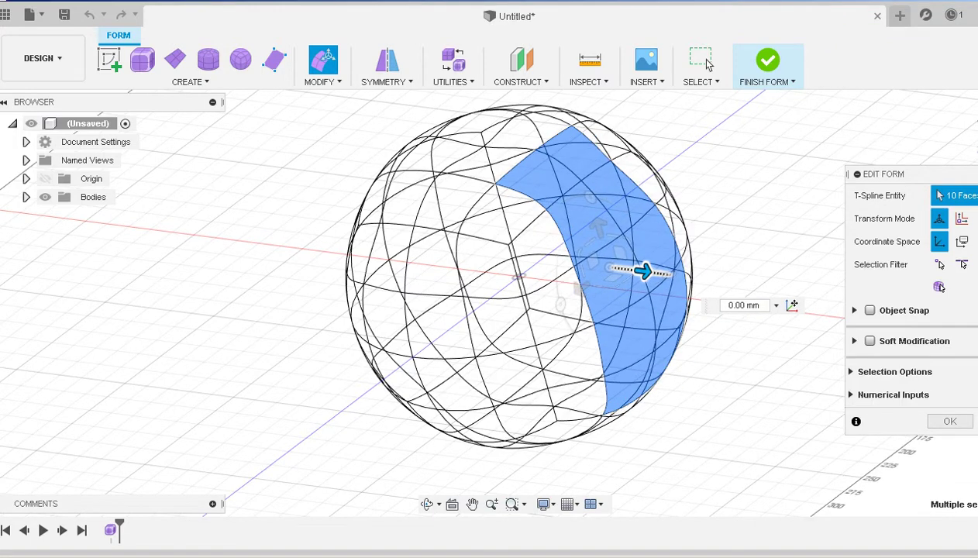
key("ctrl+y")
key("ctrl+z")
key("ctrl+y")
key("ctrl+z")
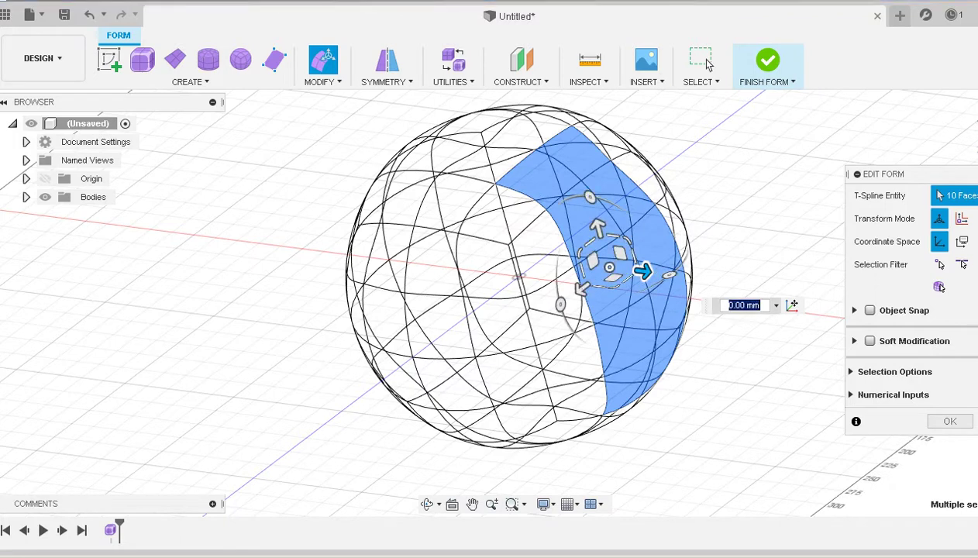
- Move the ten selected faces 10 mm outward along the X axis and finish the edit
key("Return")
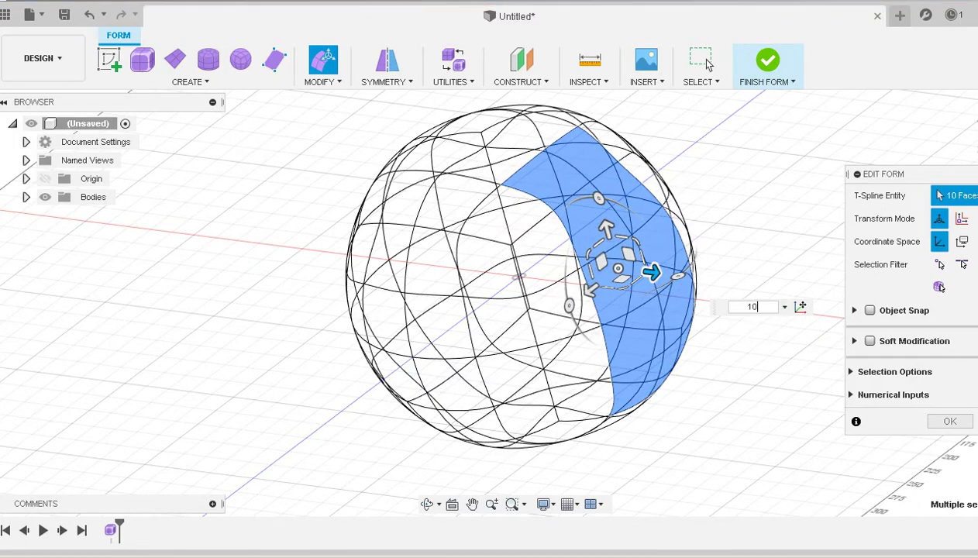
key("Return")
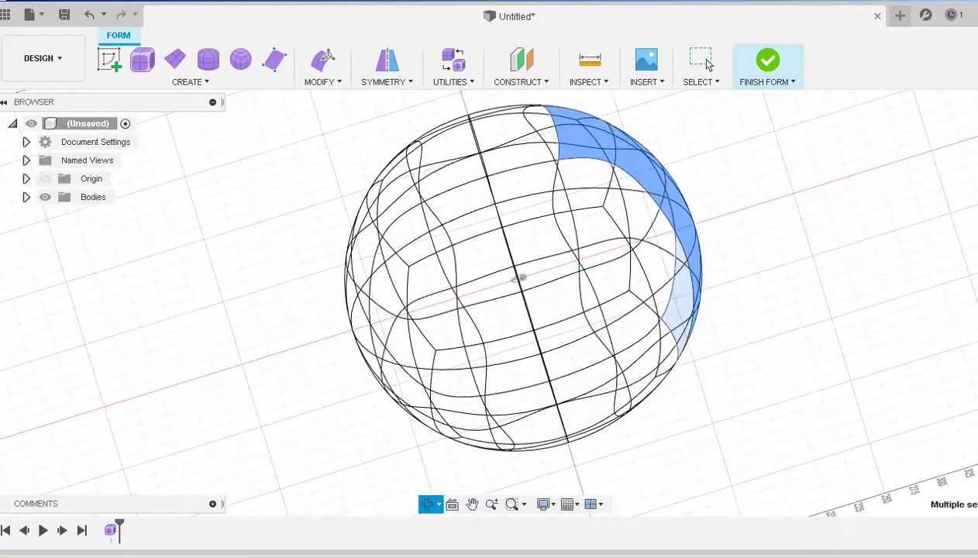
- Move a chain of four vertical edges on the sphere's negative X side by -10 mm along the X axis
left_click(706, 62)
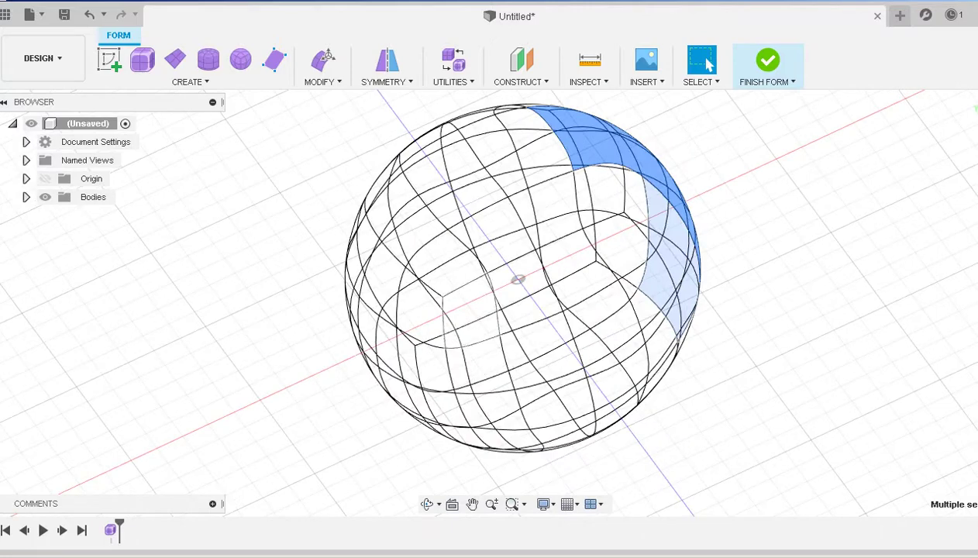
middle_click_drag(446, 265, 397, 216, "shift")
left_click(349, 289)
left_click(394, 278, "ctrl")
middle_click_drag(409, 329, 451, 279)
left_click(410, 307, "ctrl")
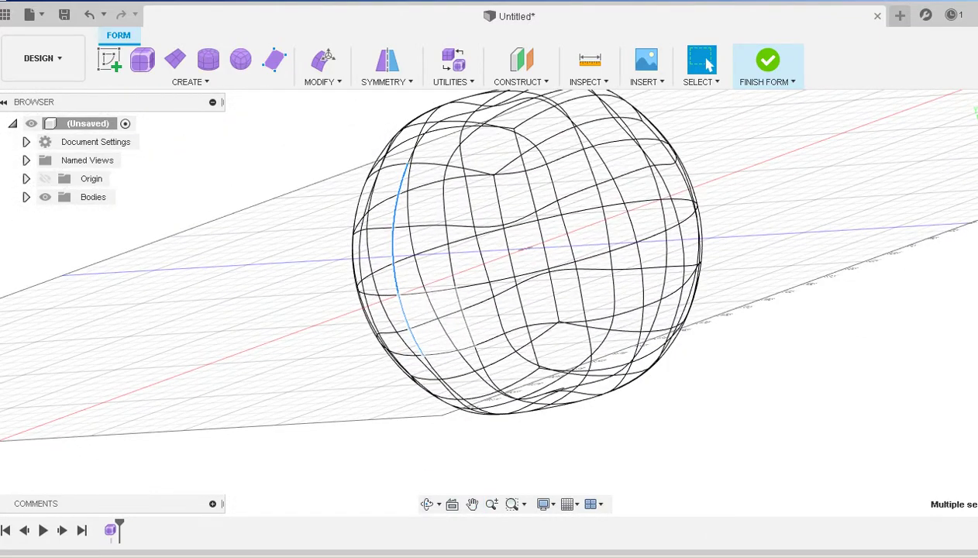
middle_click_drag(439, 322, 447, 290, "shift")
left_click(448, 368, "ctrl")
middle_click_drag(539, 310, 534, 374, "shift")
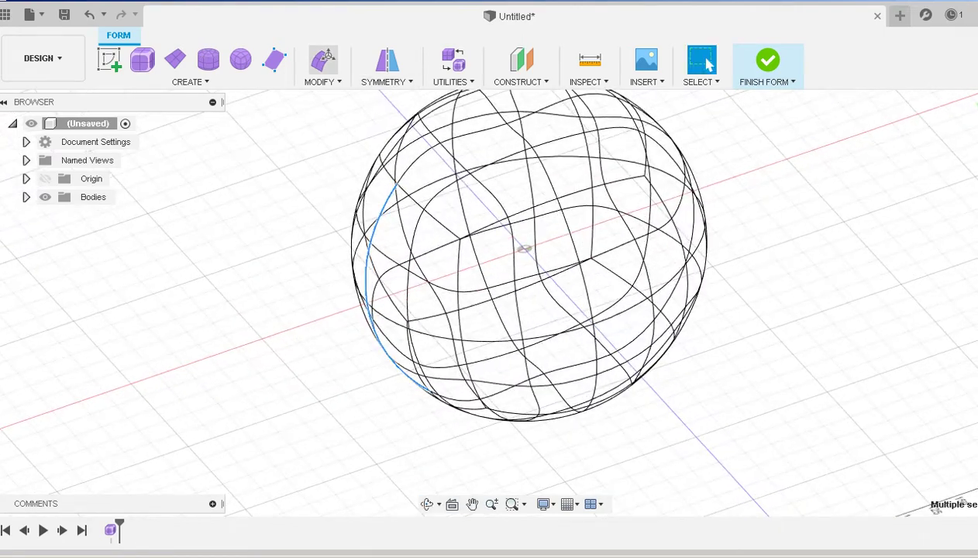
left_click(324, 61)
left_click_drag(431, 280, 457, 271)
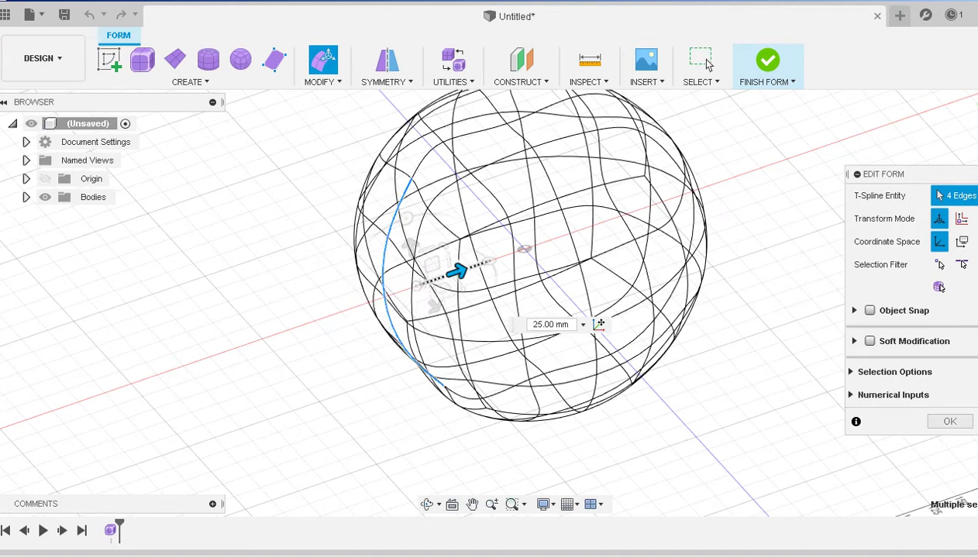
left_click_drag(431, 280, 403, 288)
type("-10")
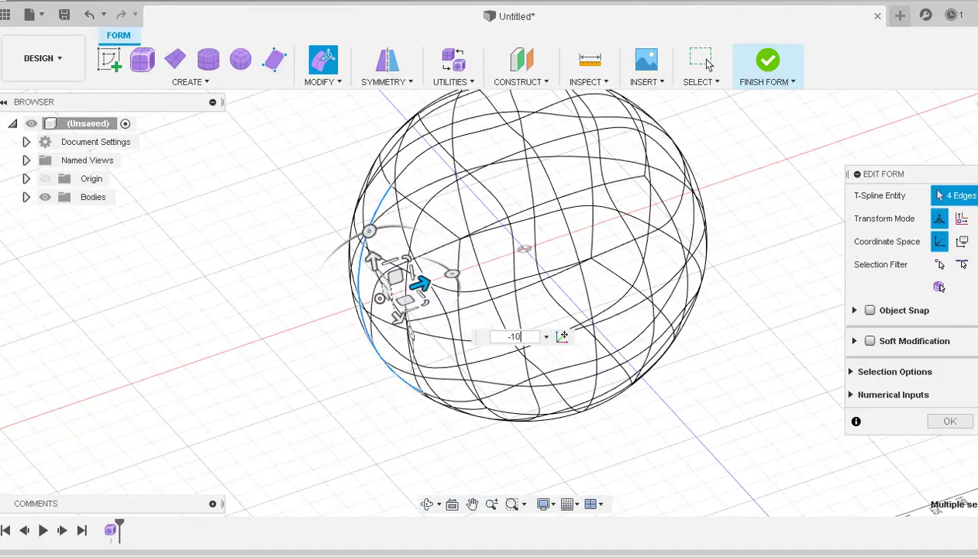
left_click(950, 422)
- Edit the form and move the upper vertex on the negative X side of the top pole 25 mm straight down
middle_click_drag(612, 372, 507, 477, "shift")
middle_click_drag(508, 476, 504, 500, "shift")
mouse_move(515, 252)
middle_mouse_down("shift")
mouse_move(497, 264)
mouse_move(508, 235)
middle_mouse_up("shift")
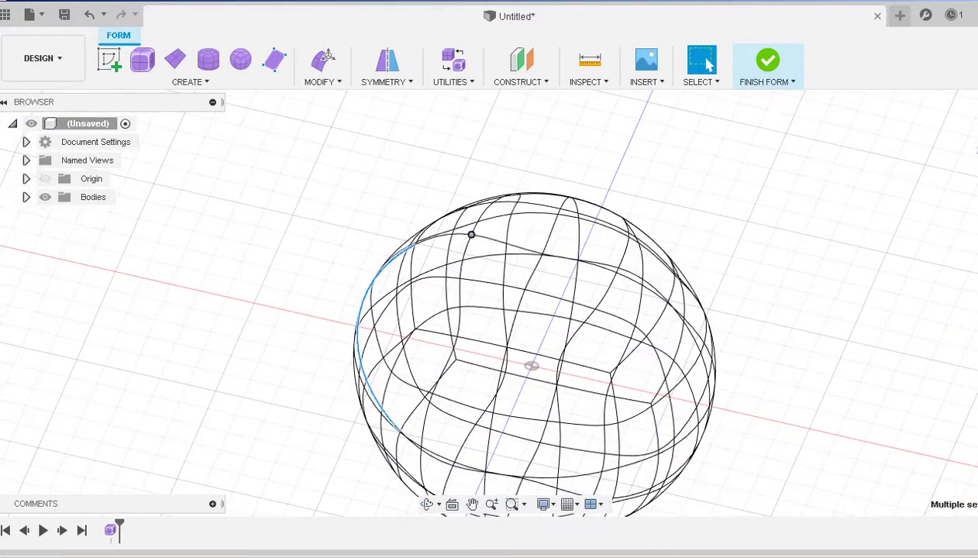
left_click(471, 234)
left_click(322, 60)
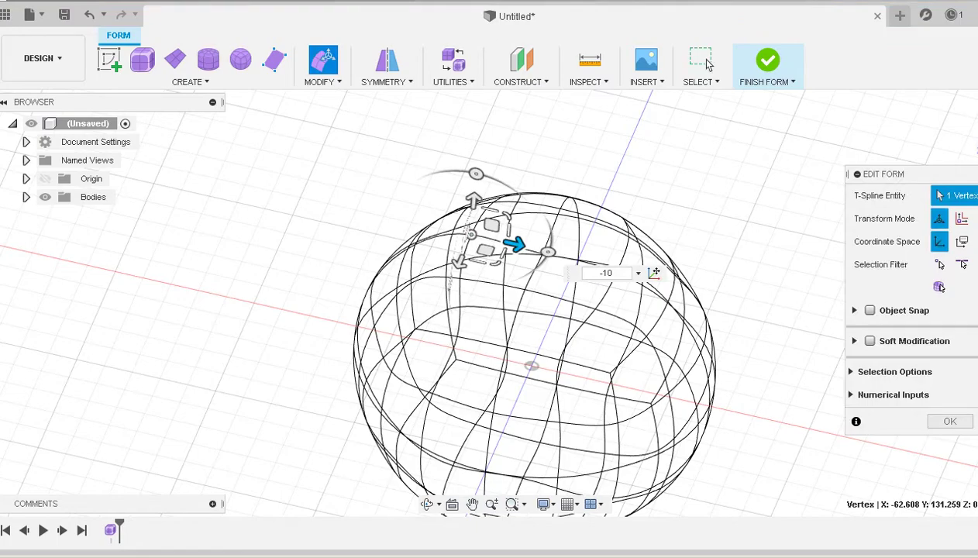
left_click_drag(474, 201, 472, 222)
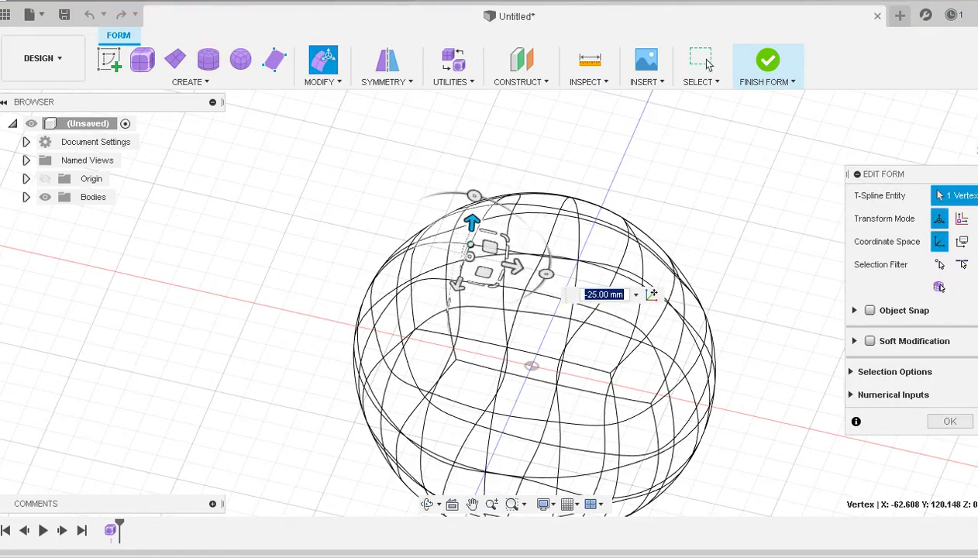
- Move the matching upper vertex on the positive X side 25 mm straight down and leave form editing
middle_click_drag(629, 232, 689, 213, "shift")
left_click(677, 225)
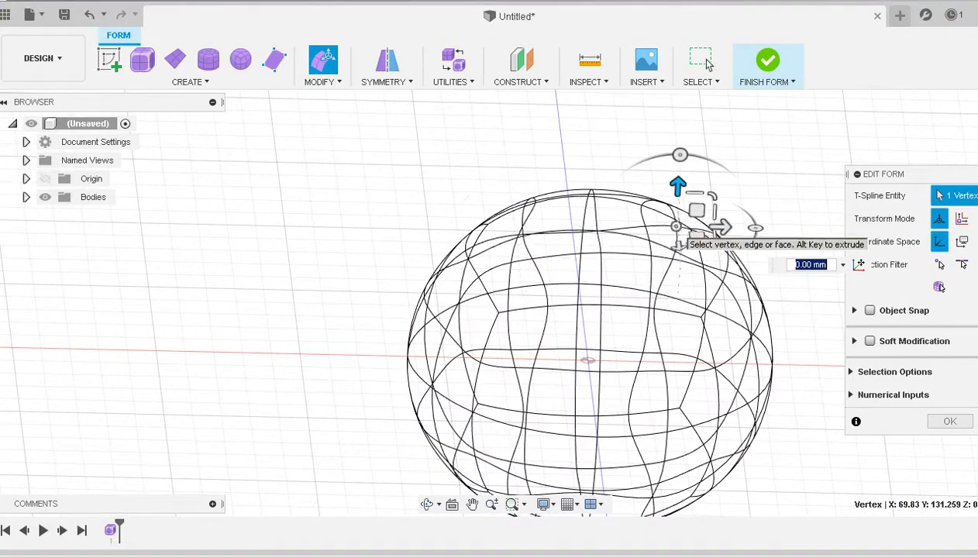
left_click_drag(678, 187, 676, 213)
middle_click_drag(677, 212, 597, 210, "shift")
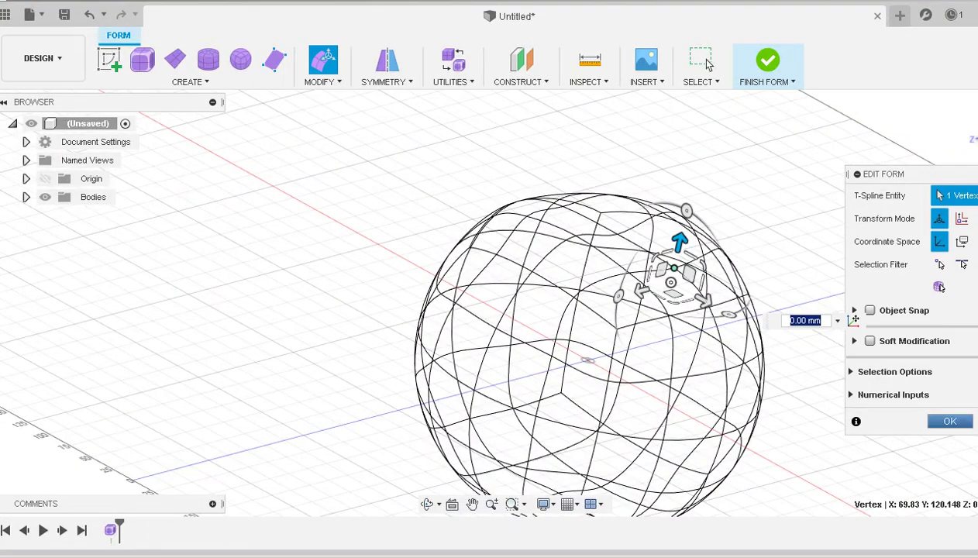
key("Escape")
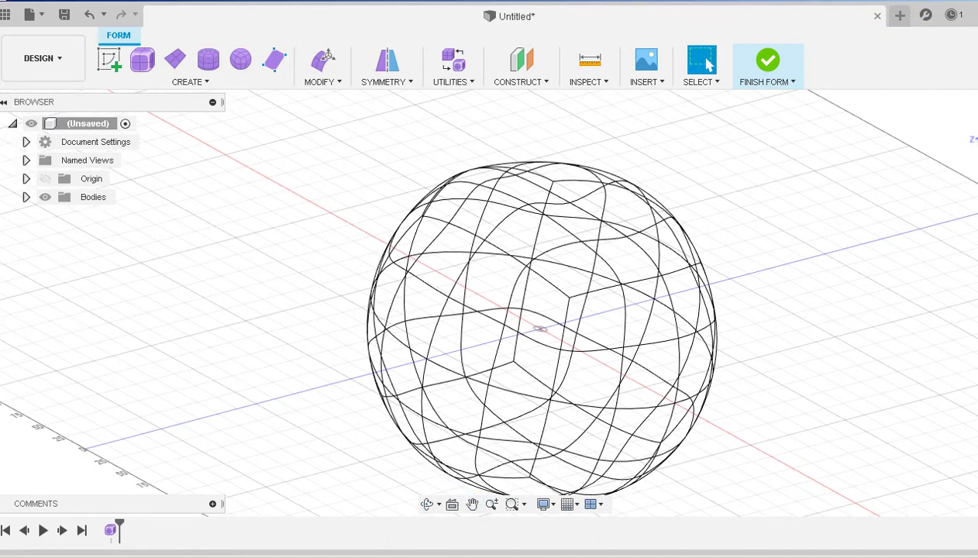
- Inspect the reshaped sphere in the Shaded visual style and return to Wireframe
middle_click_drag(541, 329, 499, 310)
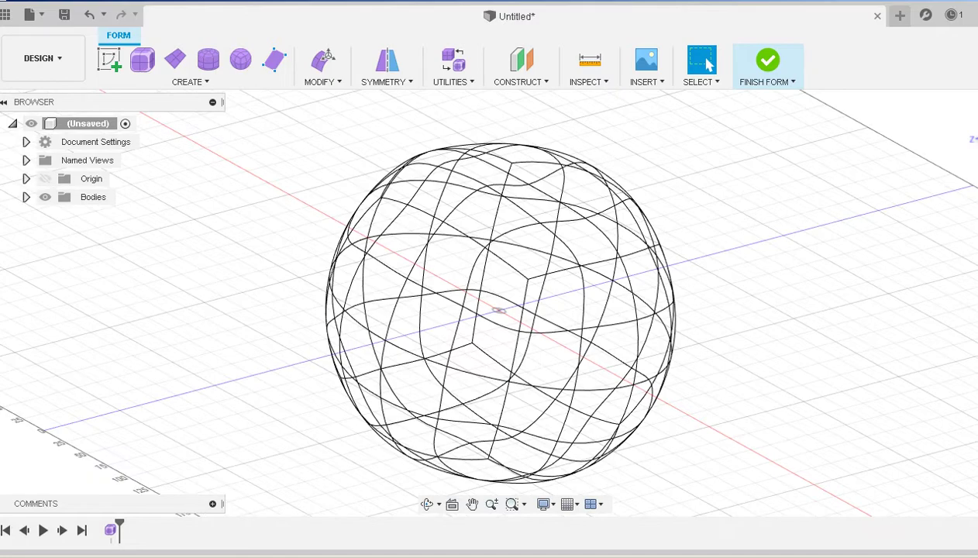
key("ctrl+4")
mouse_move(629, 203)
middle_mouse_down("shift")
mouse_move(632, 159)
mouse_move(619, 190)
mouse_move(621, 160)
mouse_move(627, 204)
mouse_move(682, 200)
mouse_move(620, 209)
mouse_move(659, 174)
mouse_move(693, 217)
mouse_move(620, 215)
middle_mouse_up("shift")
key("ctrl+7")
middle_click_drag(516, 337, 477, 329, "shift")
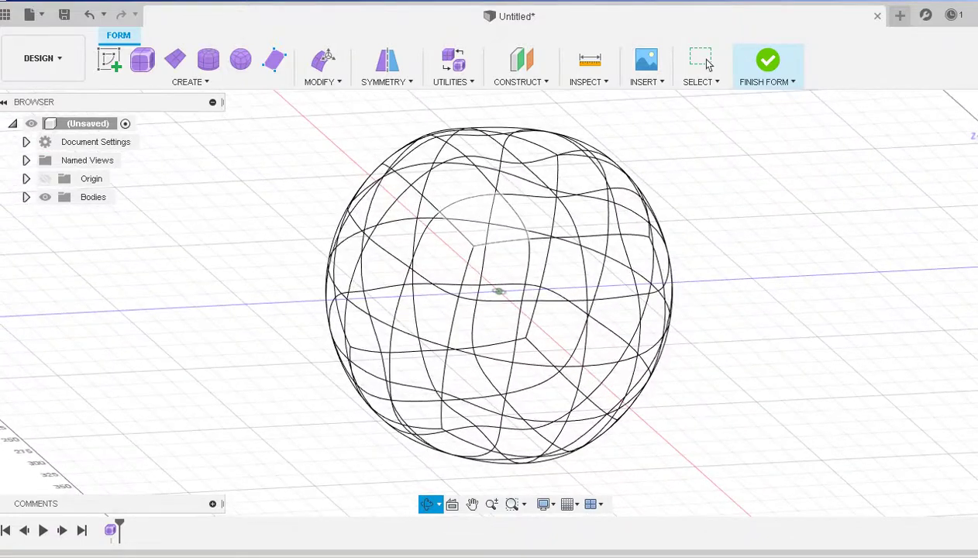
key("Escape")
- Move a chain of four vertical edges on the sphere's side by -5 mm, inward along the Z axis
left_click(424, 239)
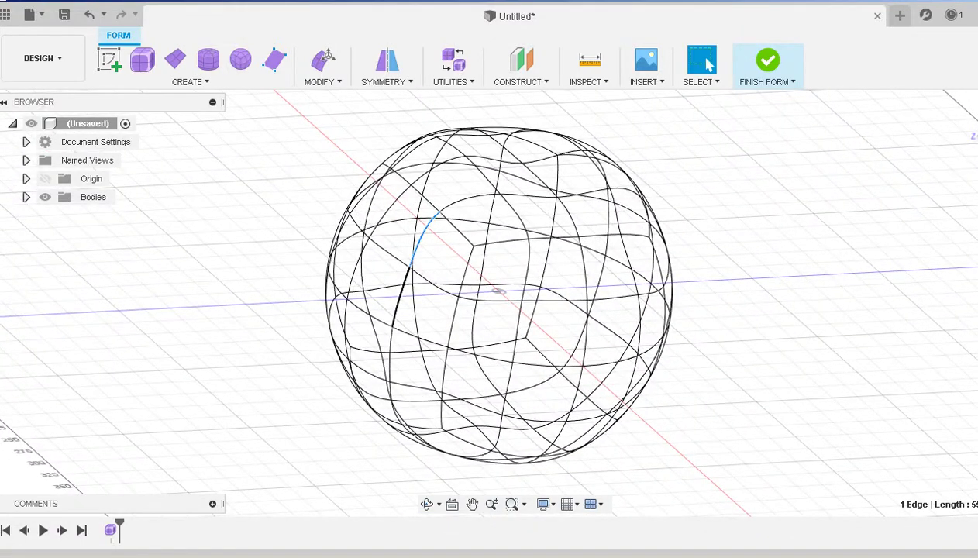
left_click(399, 298, "shift")
left_click(389, 354, "shift")
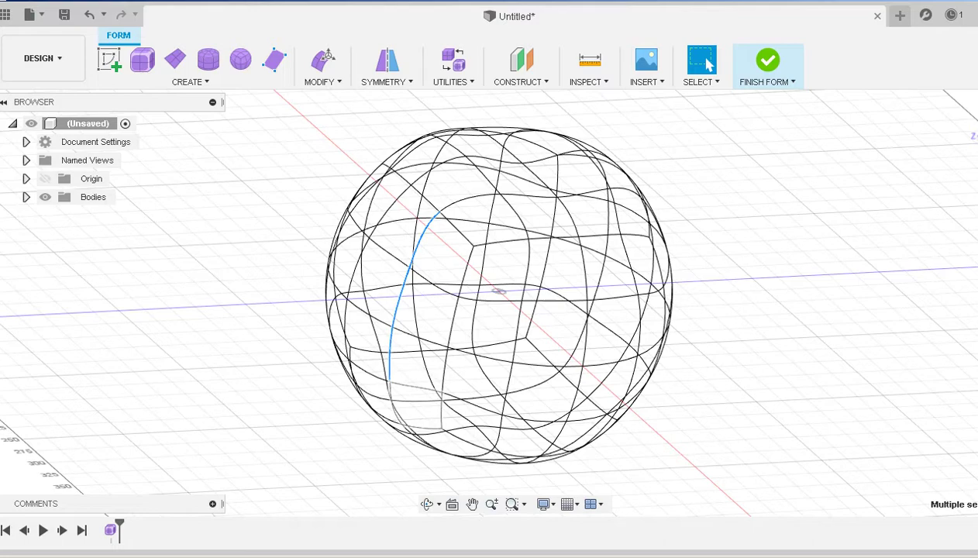
middle_click_drag(416, 387, 420, 345, "shift")
left_click(397, 386, "shift")
left_click(323, 61)
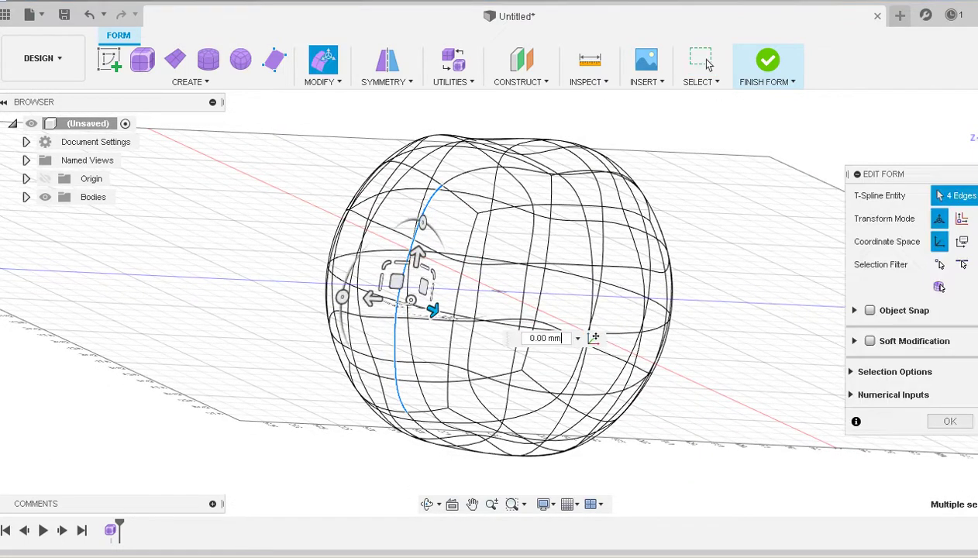
middle_click_drag(435, 314, 416, 354, "shift")
left_click_drag(357, 333, 381, 332)
type("-")
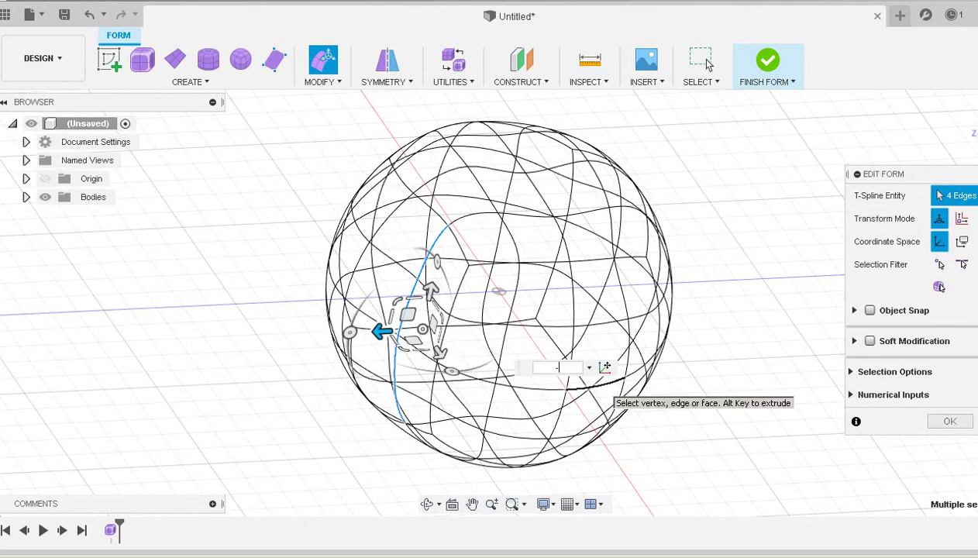
type("-5")
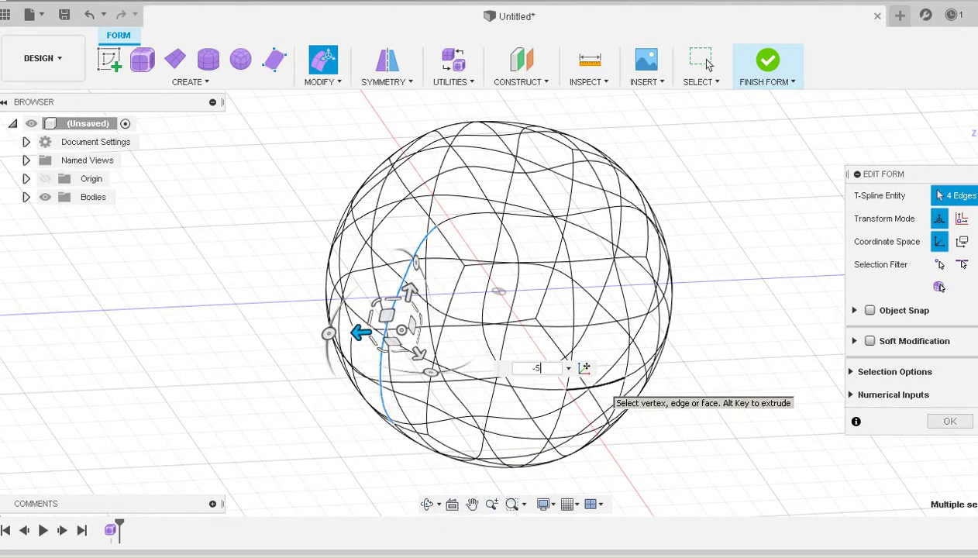
key("Return")
- Check the edited sphere from other angles and finish the form to return to solid modeling
middle_click_drag(498, 291, 580, 330, "shift")
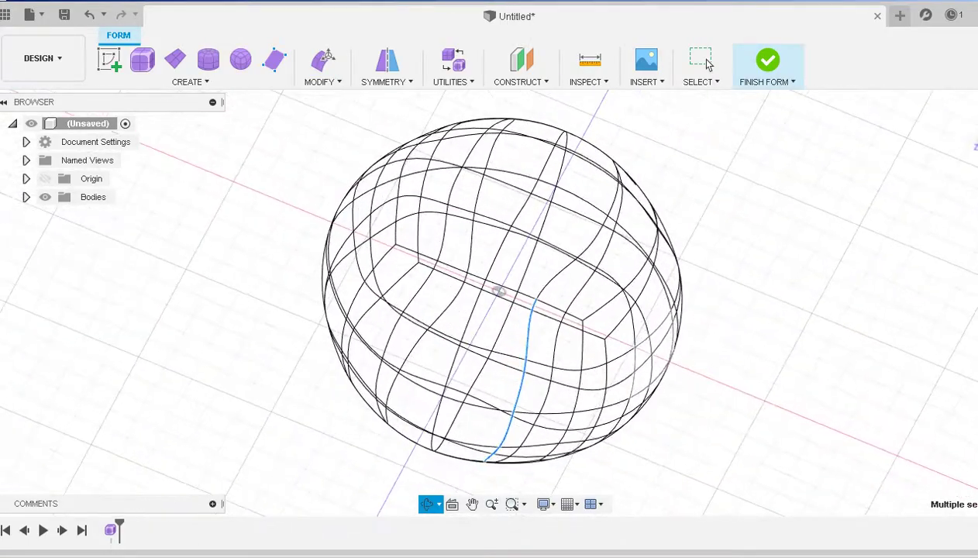
left_click(701, 60)
middle_click_drag(499, 292, 546, 313, "shift")
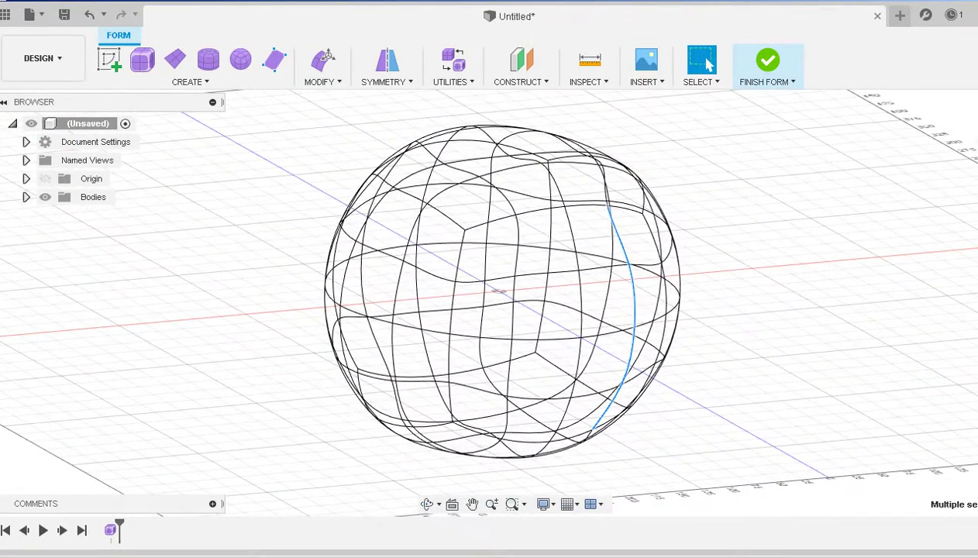
left_click(799, 64)
middle_click_drag(498, 291, 519, 310, "shift")
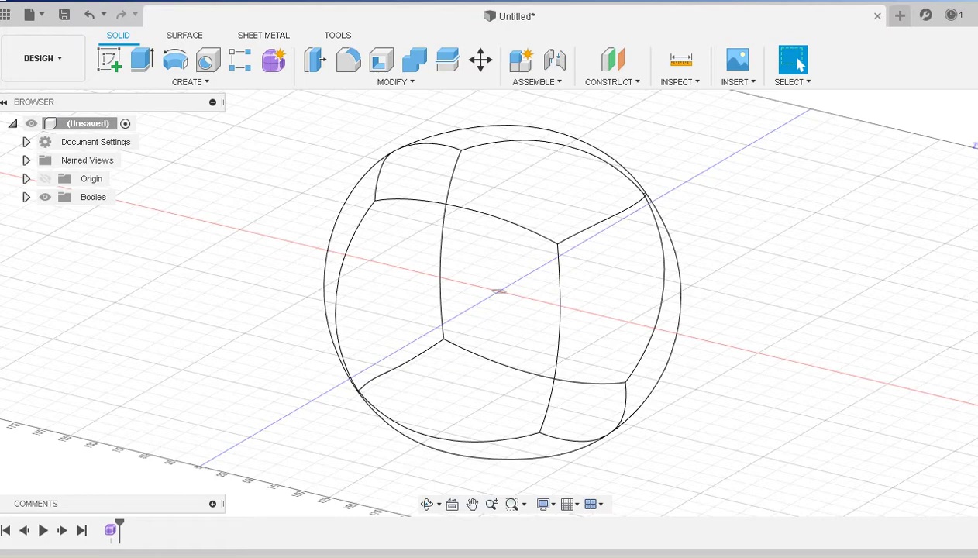
mouse_move(500, 292)
middle_mouse_down("shift")
mouse_move(489, 302)
mouse_move(521, 287)
middle_mouse_up("shift")
- Expand the Bodies folder, highlight Body1 in the model, and clear the selection
left_click(26, 197)
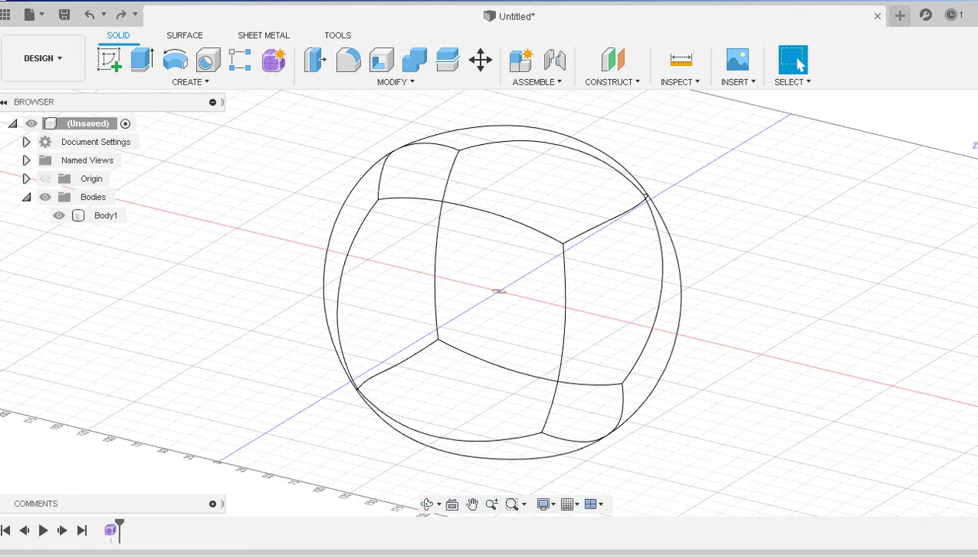
middle_click_drag(603, 222, 603, 244, "shift")
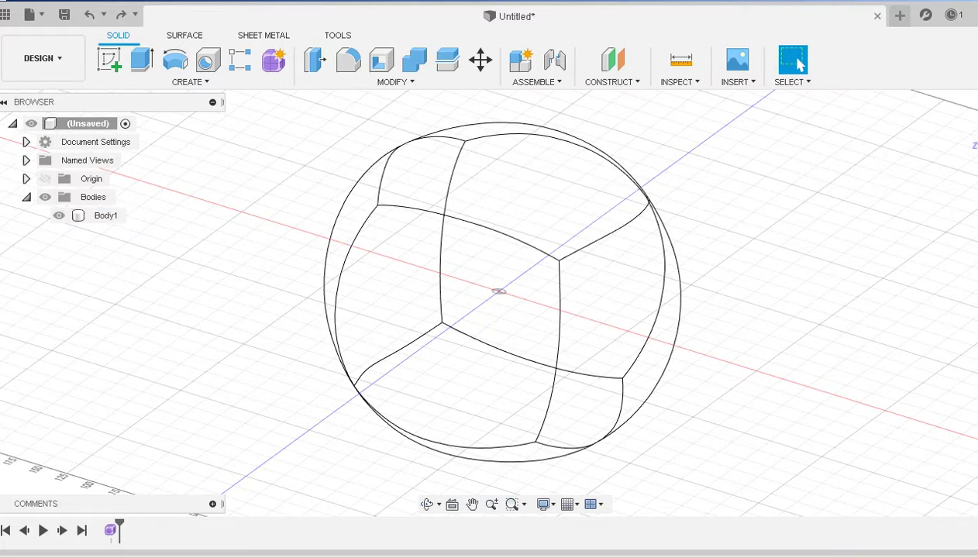
left_click(105, 215)
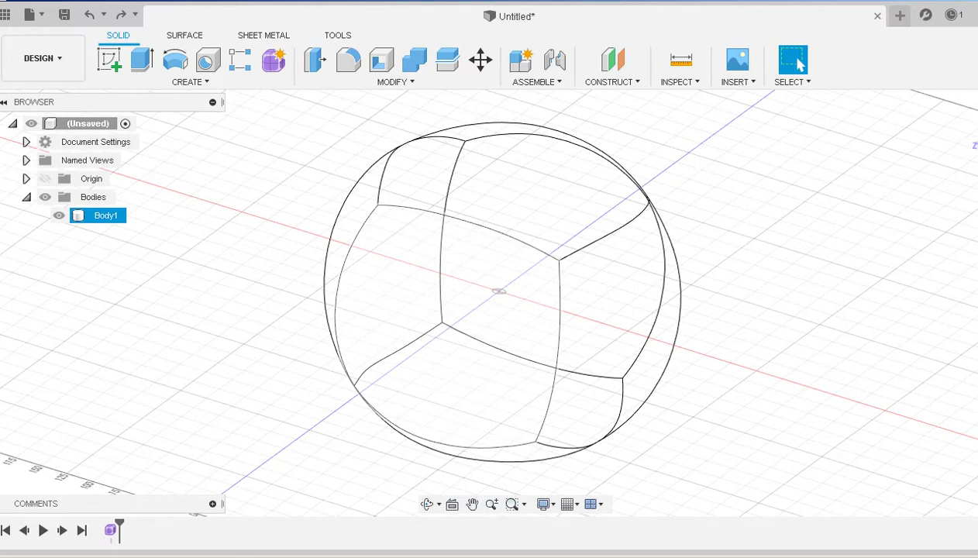
key("Escape")
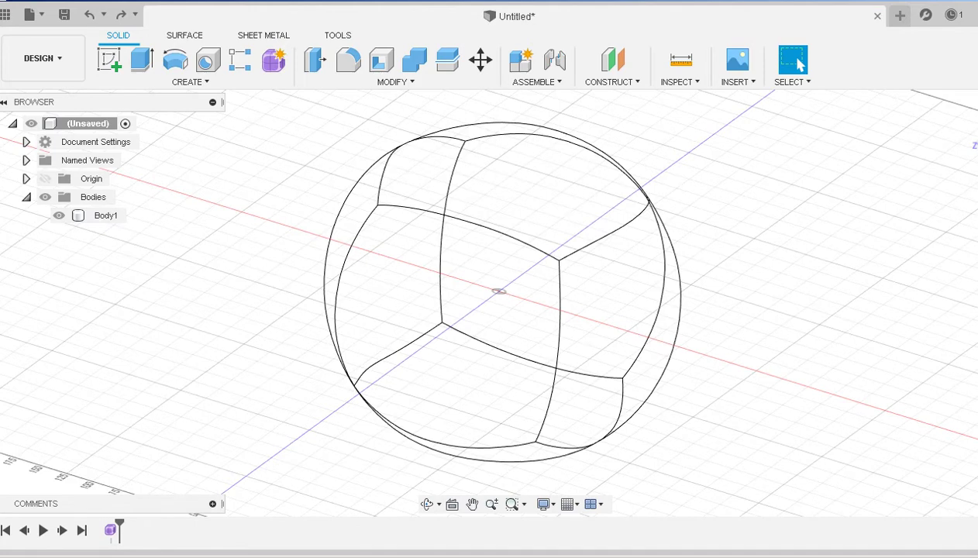
- Start a sketch on the XY plane and draw the left eye's outer arch as a fit point spline, about 40 mm wide and 58 mm tall
left_click(108, 59)
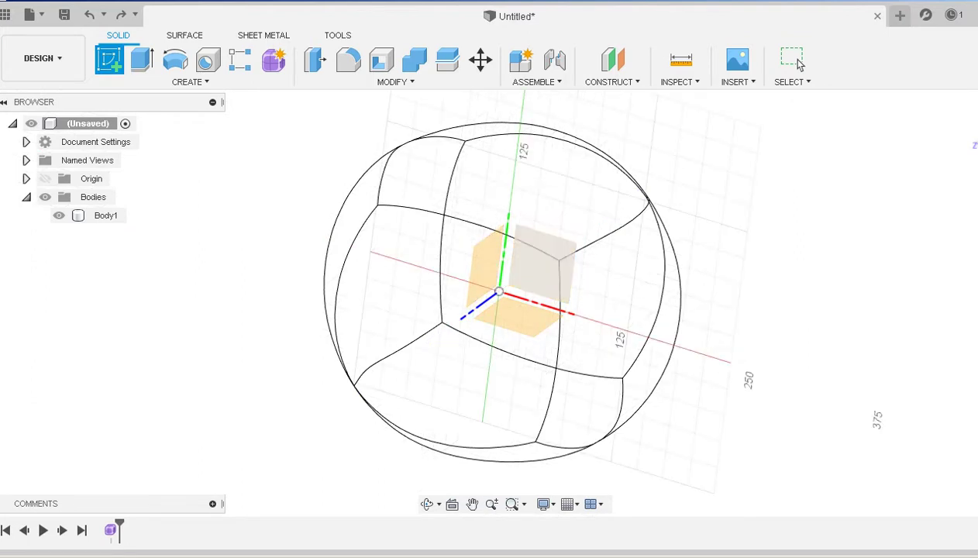
left_click(543, 265)
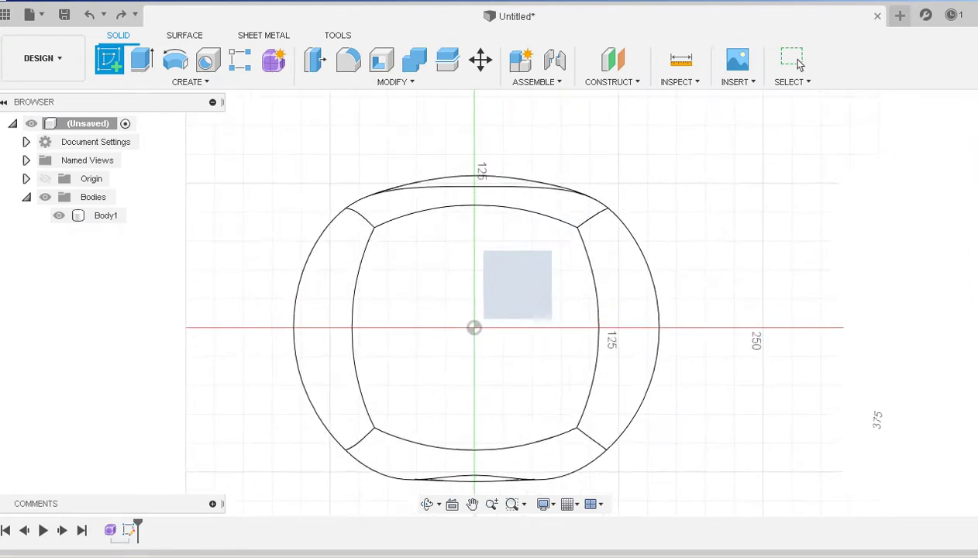
left_click(208, 60)
scroll(388, 235, "up", 2)
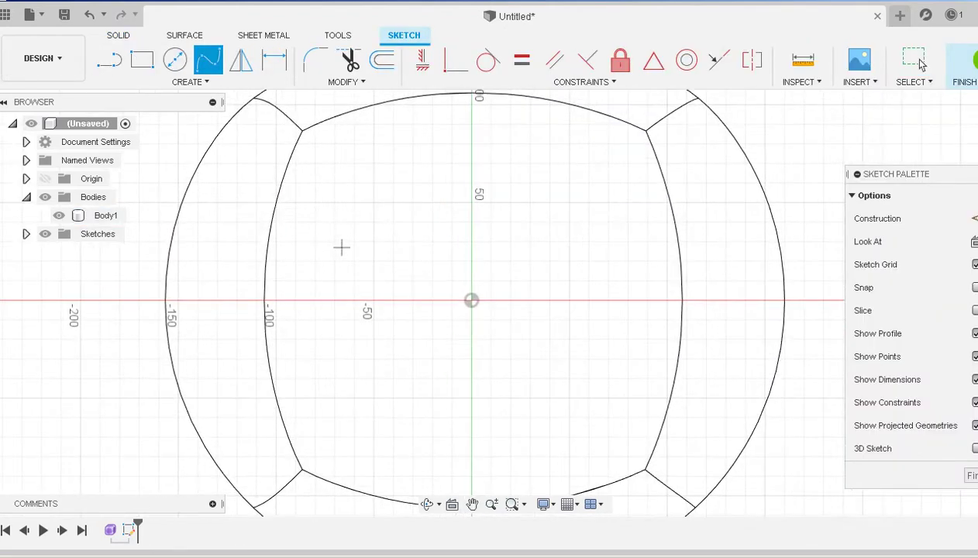
scroll(341, 248, "up", 1)
left_click(351, 268)
left_click(332, 236)
left_click(326, 204)
left_click(333, 164)
left_click(361, 145)
left_click(395, 145)
left_click(408, 166)
left_click(413, 219)
left_click(407, 244)
left_click(394, 268)
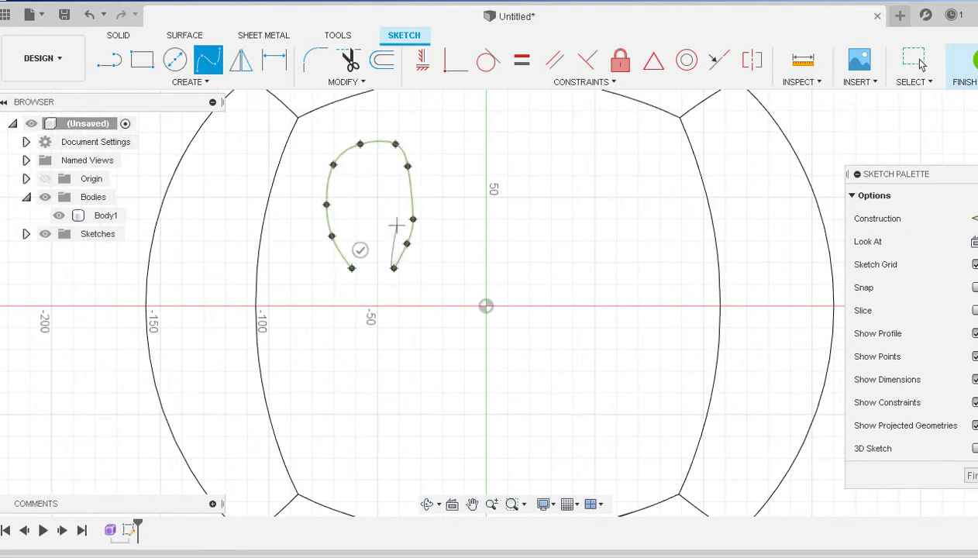
- Continue the spline along a narrower inner arch and close it at its start point to form the left eye's horseshoe outline
scroll(394, 223, "down", 1)
scroll(389, 220, "up", 4)
left_click(392, 257)
left_click(400, 206)
left_click(373, 162)
left_click(340, 153)
left_click(309, 200)
left_click(308, 240)
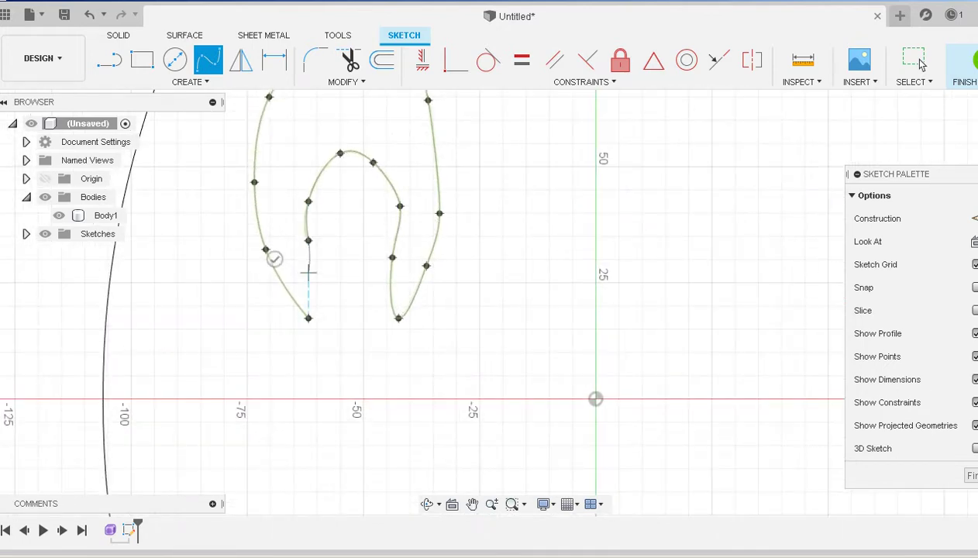
left_click(309, 318)
- Draw a closed horseshoe-shaped fit point spline for the right eye, about 43 mm wide and 58 mm tall, across the Y axis from the first
scroll(391, 296, "down", 2)
scroll(392, 296, "down", 1)
middle_click_drag(541, 260, 422, 277)
scroll(480, 256, "up", 1)
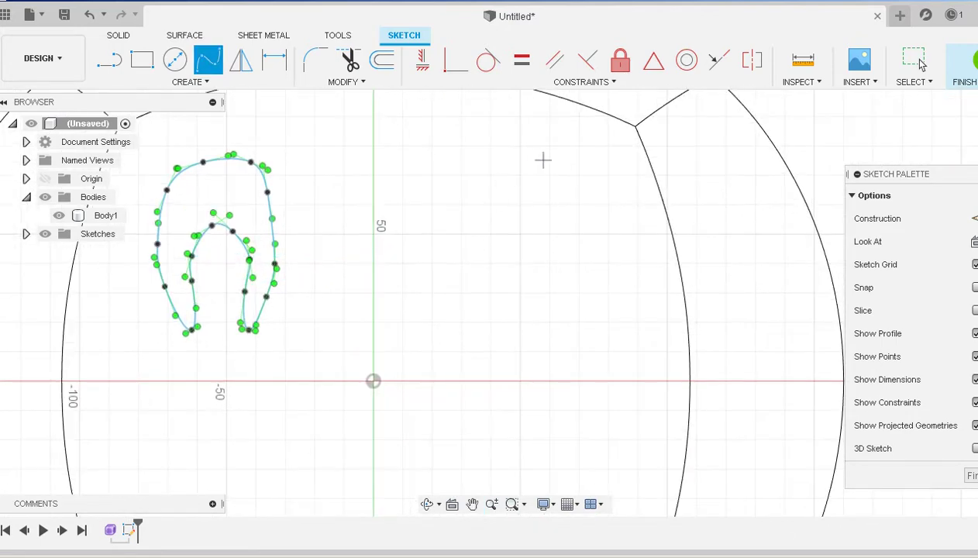
left_click(472, 196)
left_click(462, 218)
left_click(454, 268)
left_click(465, 325)
left_click(487, 311)
left_click(482, 265)
left_click(495, 235)
left_click(543, 239)
left_click(543, 287)
left_click(526, 329)
left_click(558, 319)
left_click(575, 296)
left_click(579, 244)
left_click(562, 160)
left_click(543, 161)
scroll(502, 270, "down", 3)
middle_click_drag(499, 271, 495, 186)
scroll(366, 359, "up", 2)
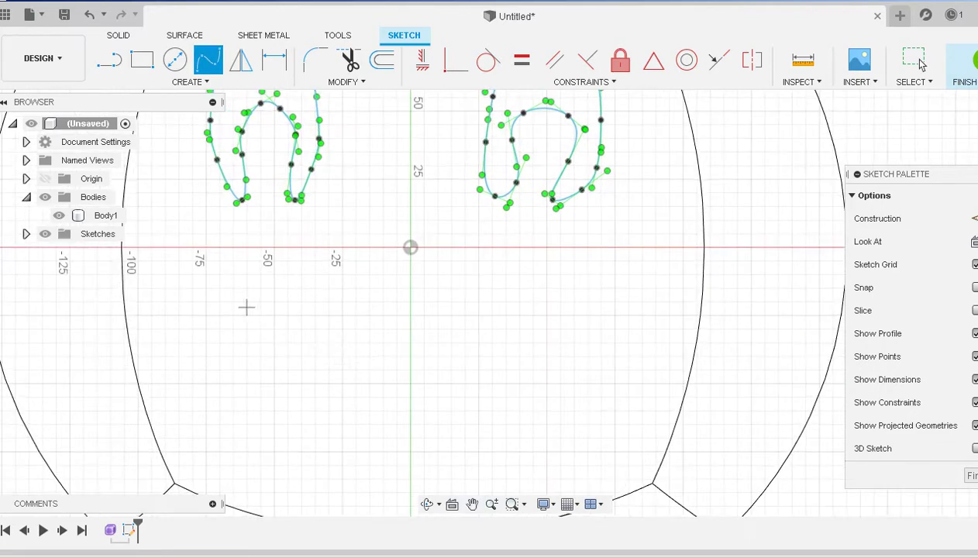
left_click(220, 304)
left_click(261, 342)
left_click(308, 369)
left_click(371, 388)
left_click(463, 393)
left_click(520, 376)
left_click(558, 343)
left_click(601, 304)
left_click(628, 278)
left_click(613, 345)
left_click(569, 397)
left_click(543, 431)
left_click(507, 460)
left_click(486, 427)
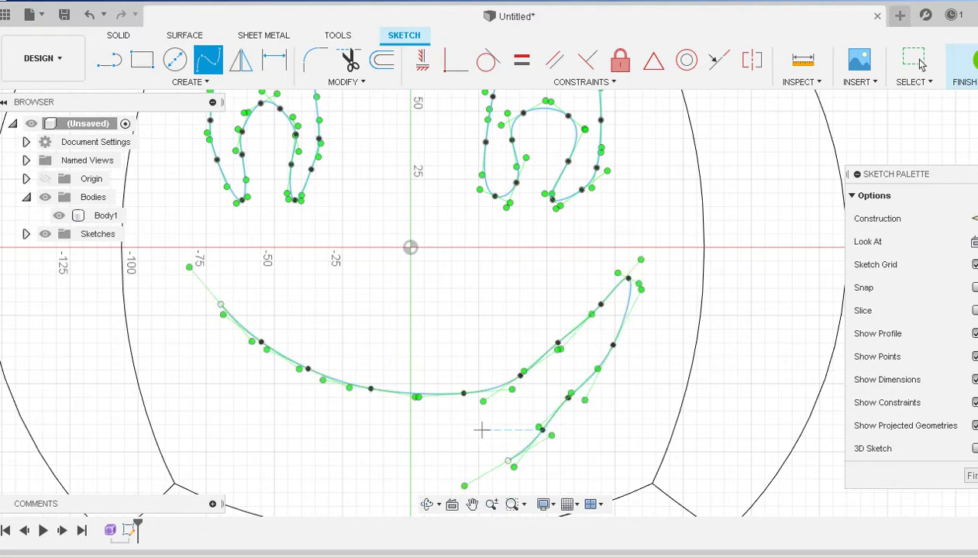
left_click(921, 65)
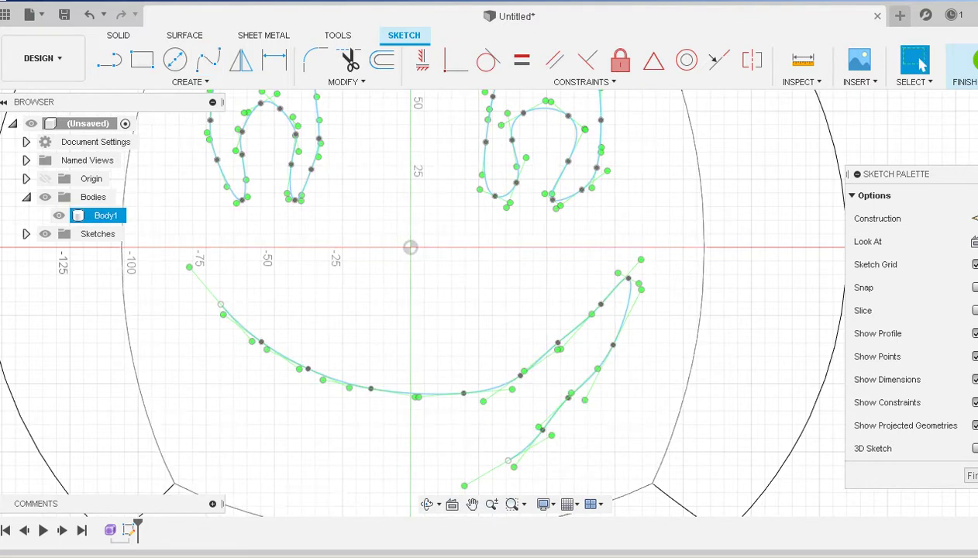
key("Delete")
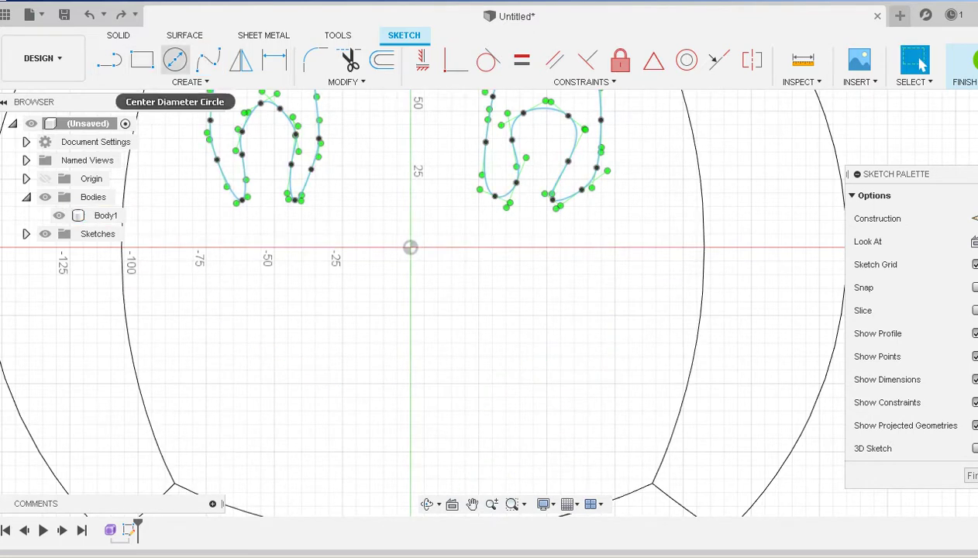
- Draw the mouth's upper edge below the eyes as an upward-curving fit point spline about 150 mm wide
left_click(208, 60)
left_click(264, 347)
left_click(324, 375)
left_click(393, 391)
left_click(476, 383)
left_click(558, 356)
left_click(629, 300)
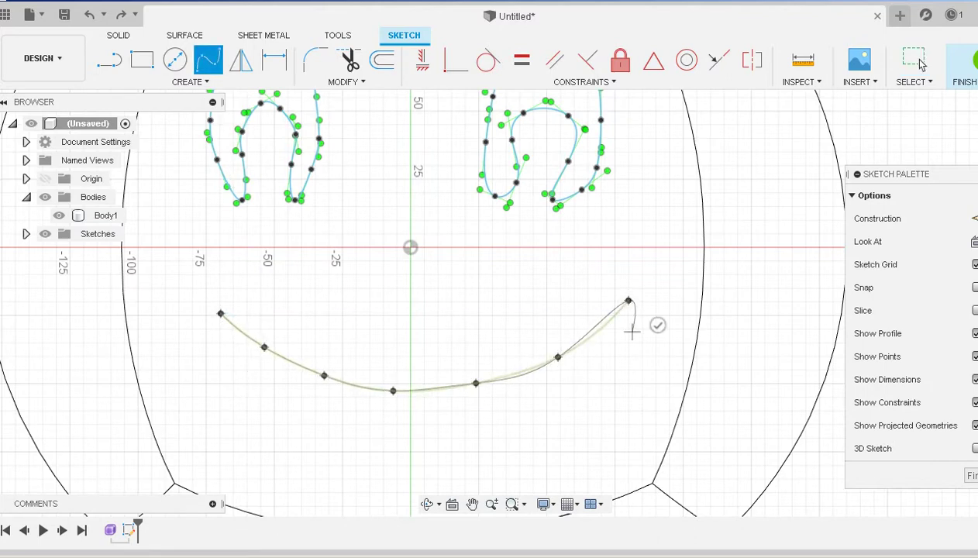
- Continue the mouth spline down around its right corner and shape a tooth notch in the lower edge
left_click(615, 409)
left_click(575, 445)
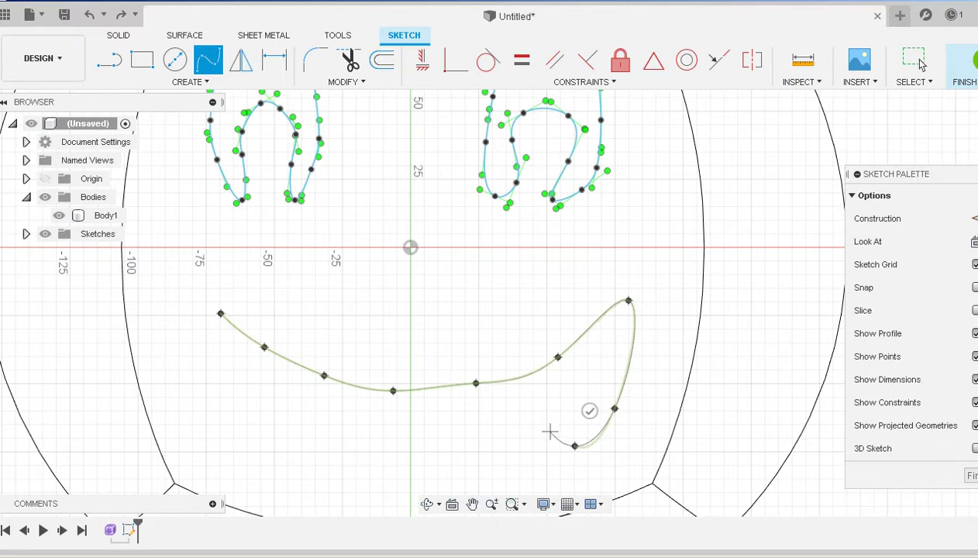
left_click(556, 414)
left_click(529, 411)
left_click(517, 422)
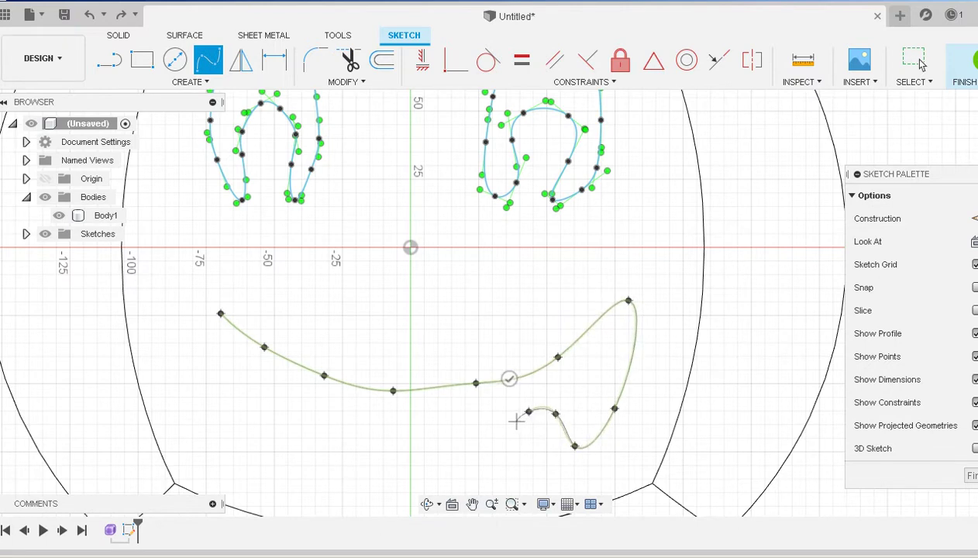
left_click(527, 463)
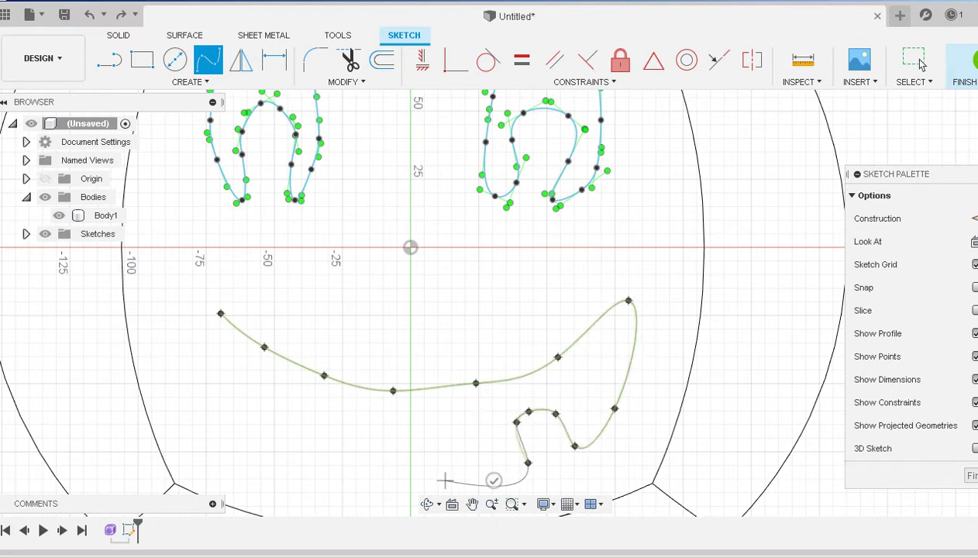
- Continue the mouth spline along the lower edge and close it at its start point on the left corner
left_click(463, 478)
left_click(369, 483)
left_click(329, 474)
left_click(274, 446)
left_click(245, 415)
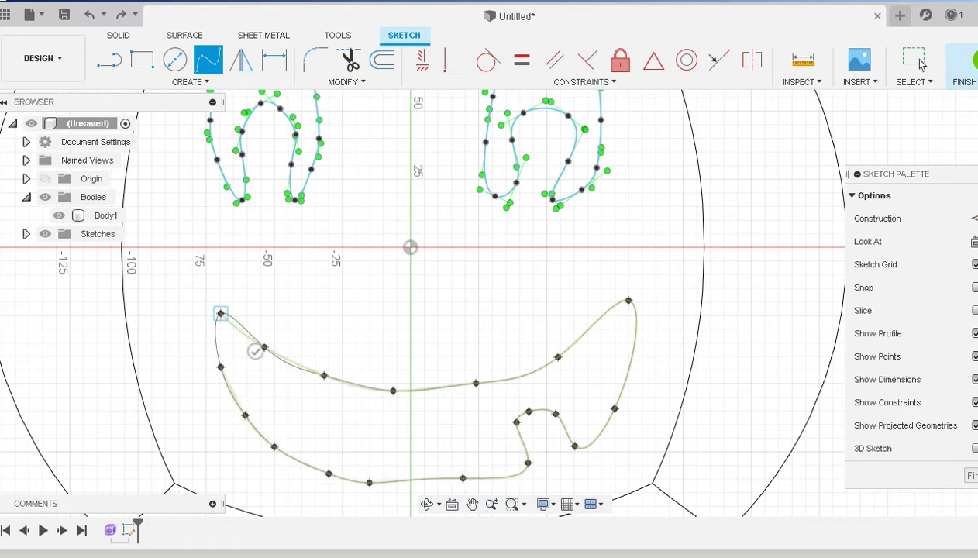
left_click(220, 313)
scroll(607, 333, "down", 4)
scroll(544, 323, "up", 5)
scroll(478, 285, "up", 2)
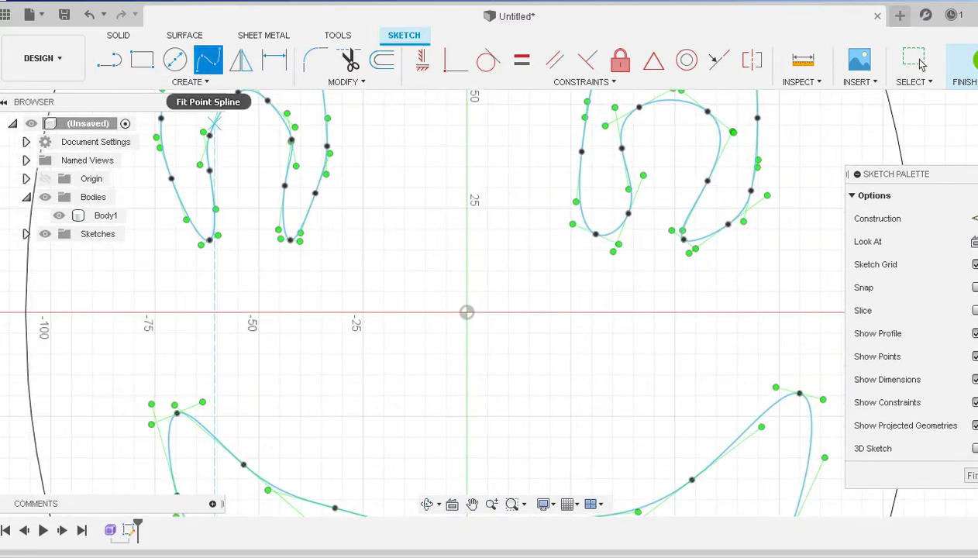
left_click(393, 352)
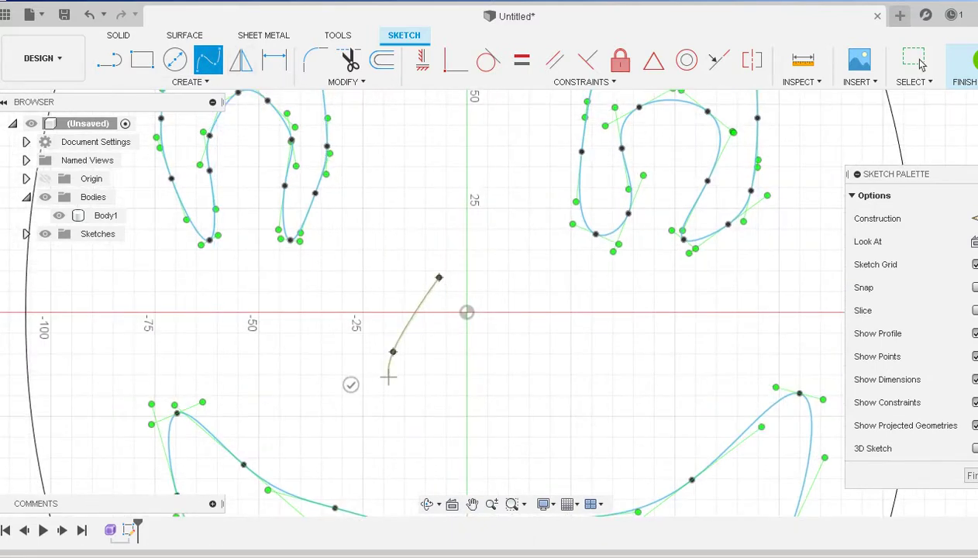
key("Escape")
- Draw a closed six-sided nose with lines between the eyes and mouth, about 34 mm wide and 35 mm tall
key("l")
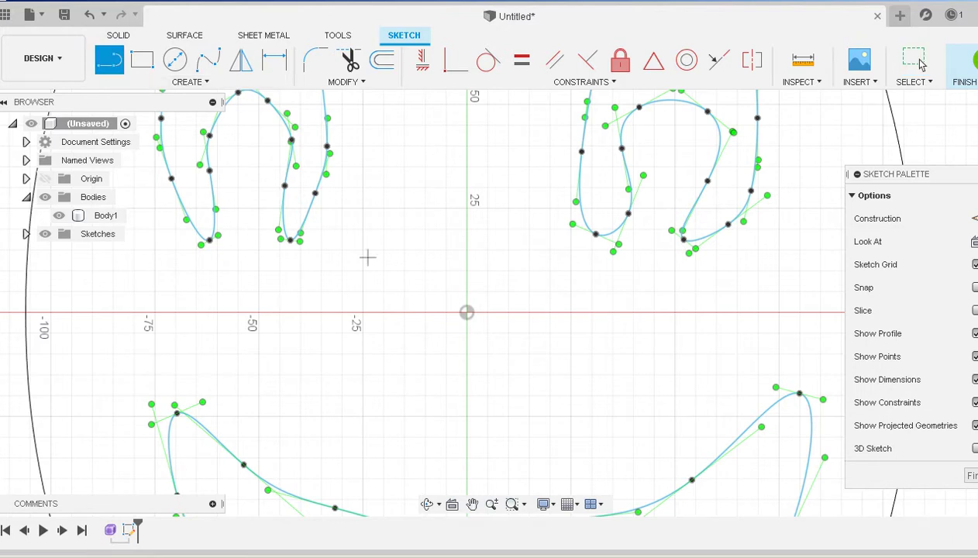
left_click(421, 271)
left_click(370, 378)
left_click(421, 410)
left_click(492, 407)
left_click(511, 377)
left_click(455, 265)
left_click(420, 272)
scroll(500, 336, "down", 3)
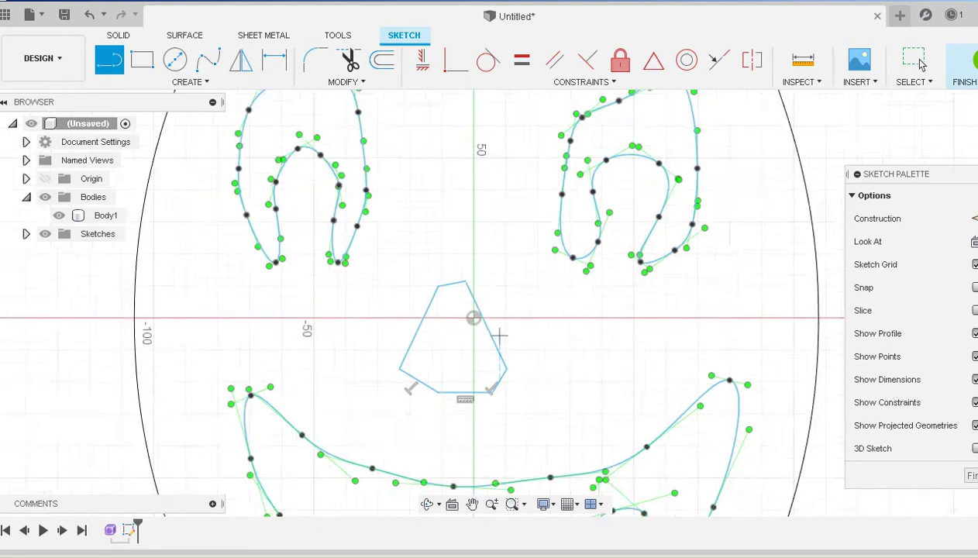
middle_click_drag(588, 321, 593, 316, "shift")
scroll(594, 314, "down", 2)
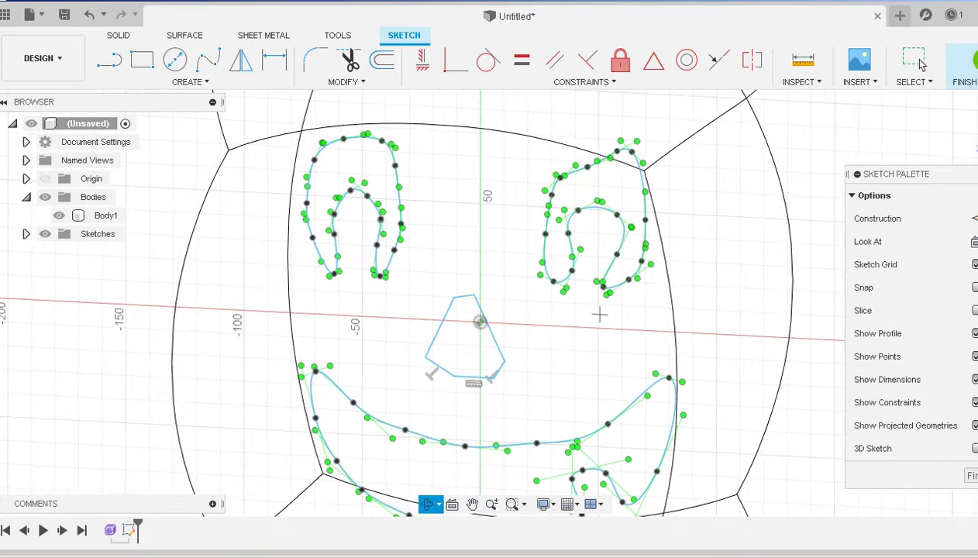
- Finish the sketch and select both eye profiles for an Extrude
key("l")
scroll(586, 329, "down", 3)
middle_click_drag(674, 297, 773, 317, "shift")
key("e")
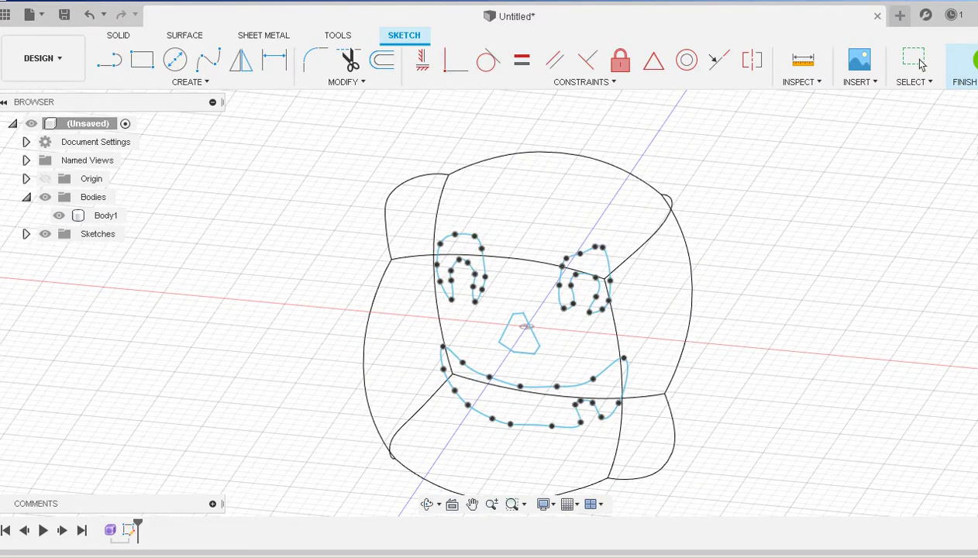
left_click(965, 62)
left_click(142, 62)
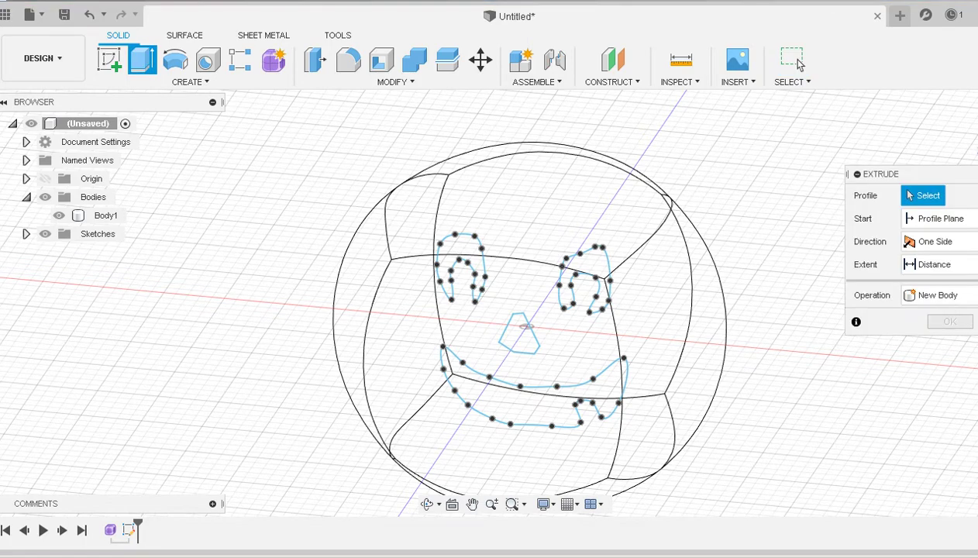
left_click(582, 275)
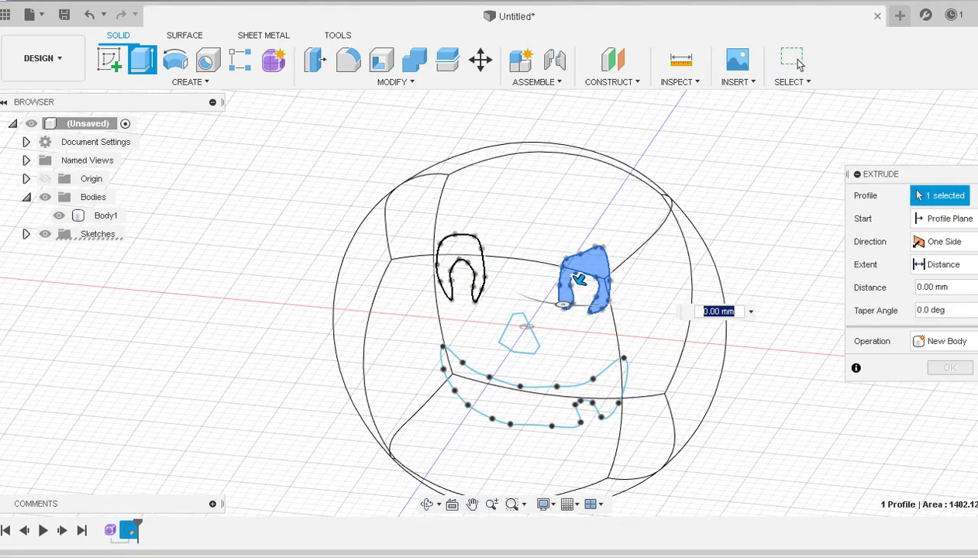
left_click(450, 269)
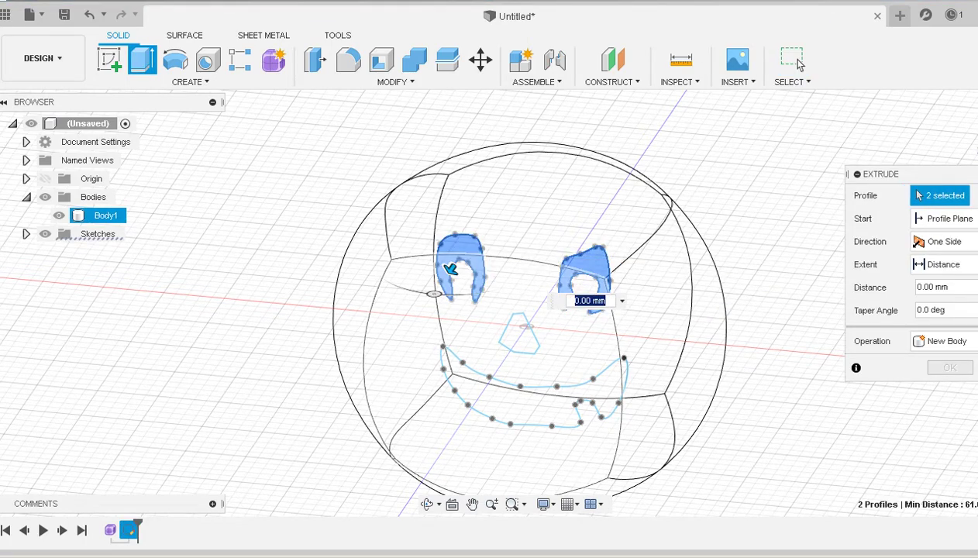
middle_click_drag(465, 341, 461, 252, "shift")
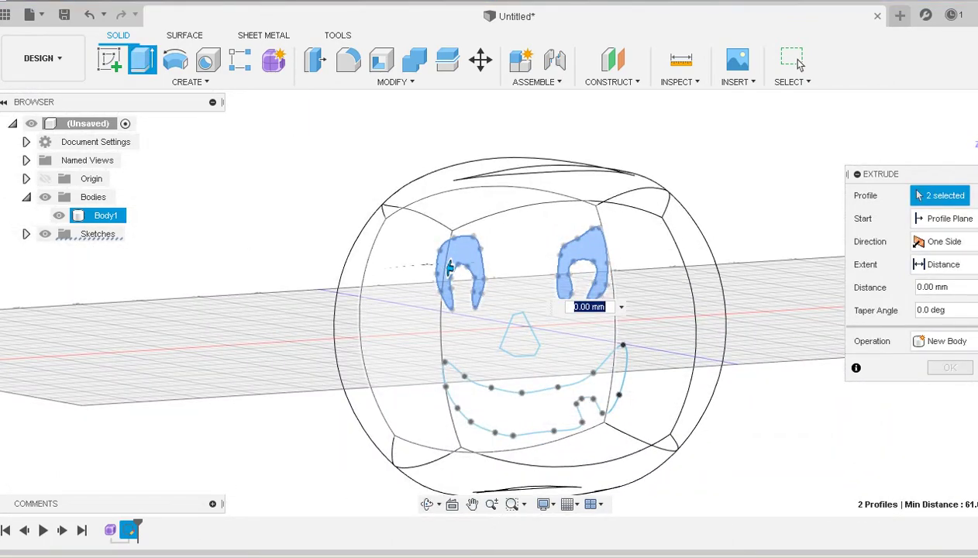
middle_click_drag(450, 268, 449, 269, "shift")
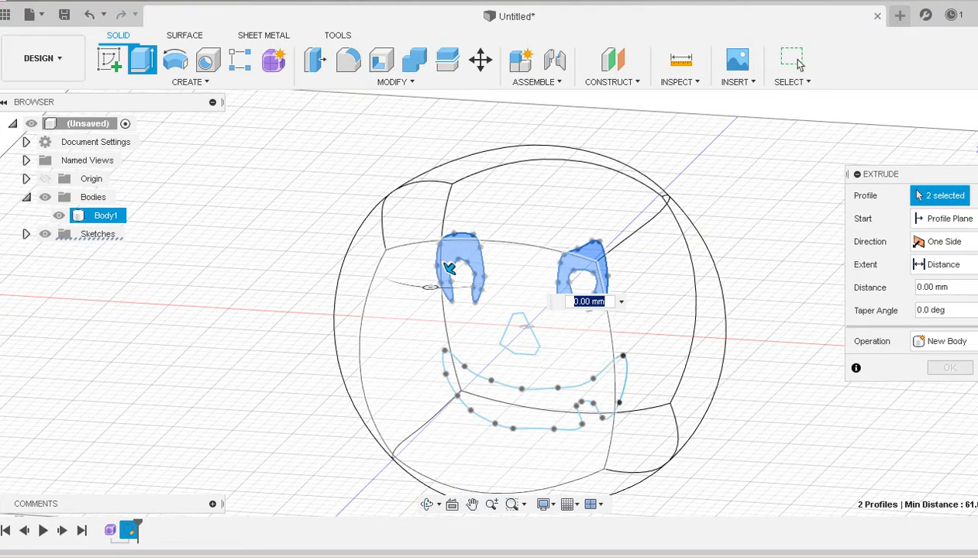
- Hide Body1 temporarily to add the mouth and nose profiles, and cut all four profiles 390 mm through the front of the body
left_click(59, 215)
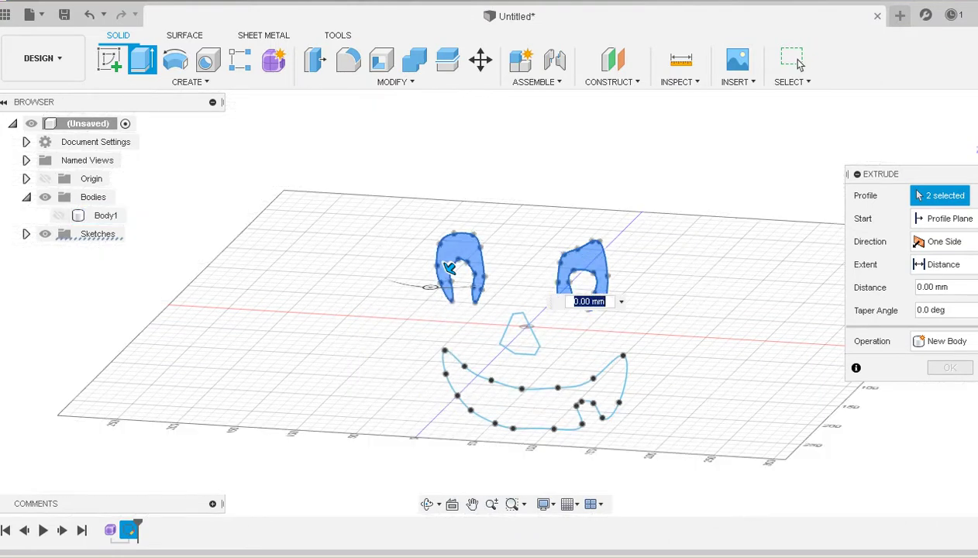
left_click(531, 395)
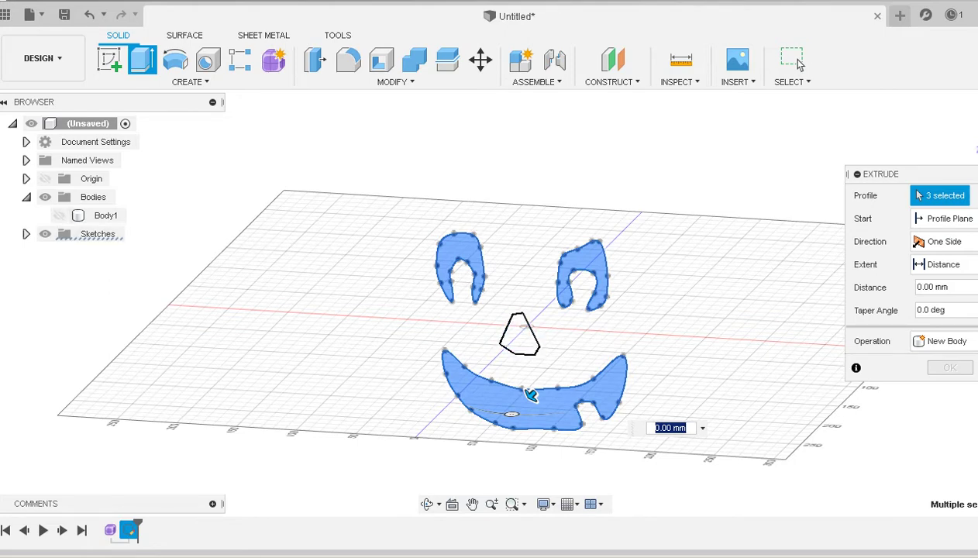
left_click(514, 338)
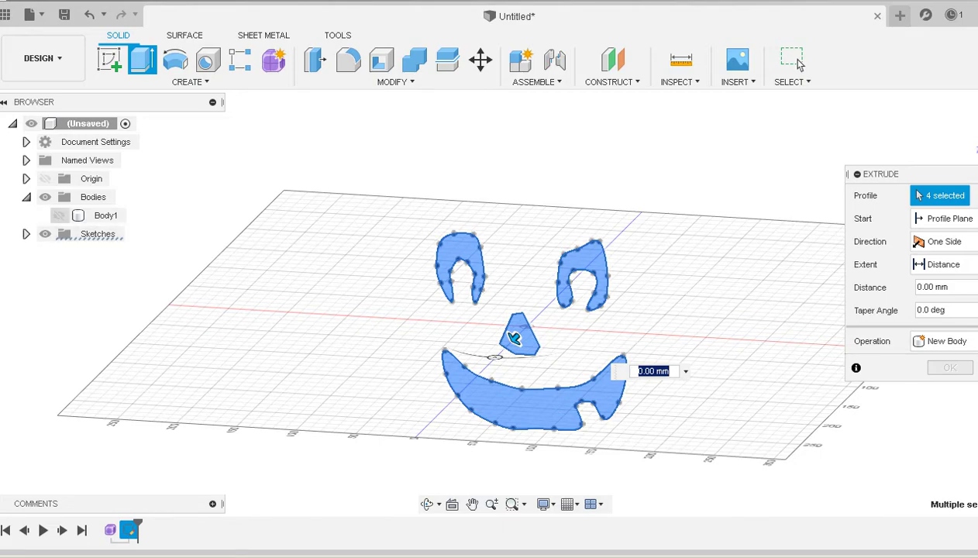
left_click(59, 216)
middle_click_drag(373, 310, 306, 284)
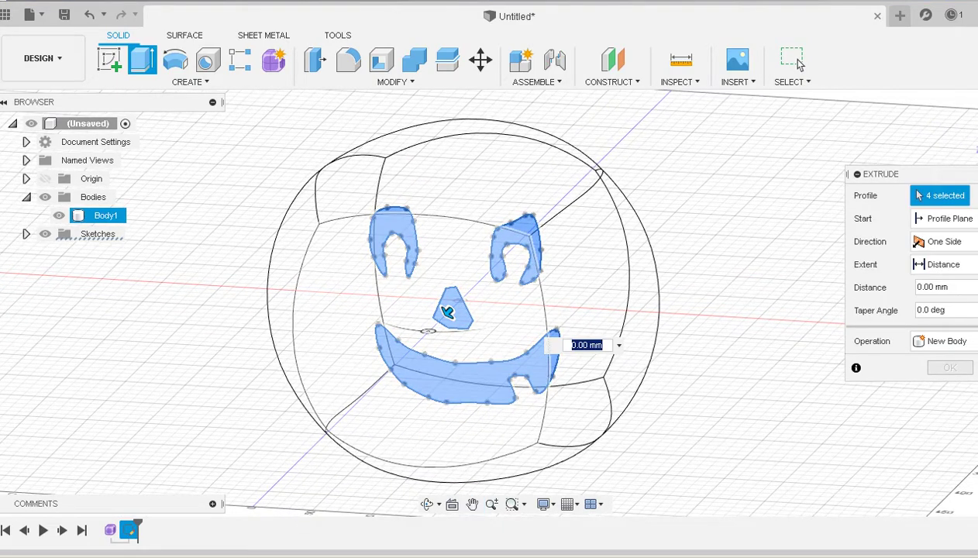
left_click_drag(447, 311, 294, 460)
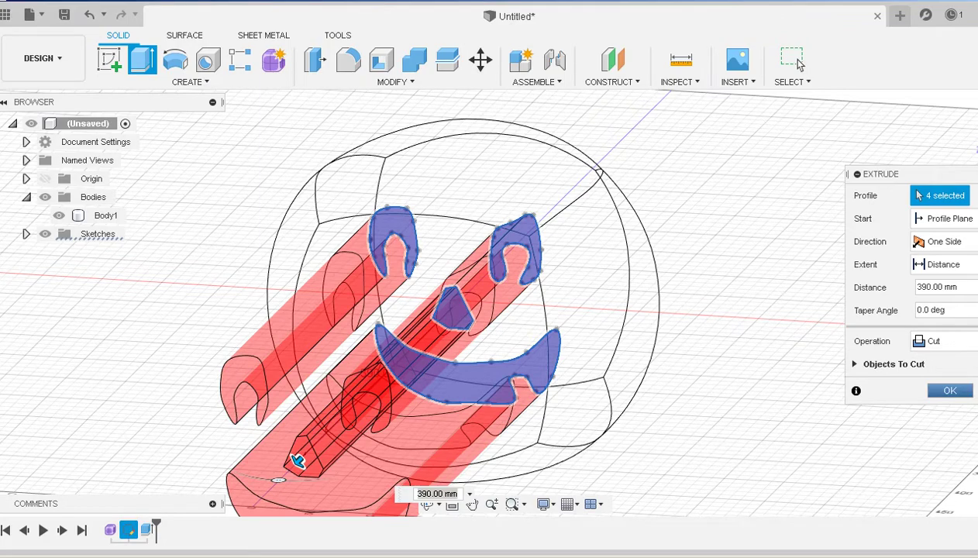
key("Return")
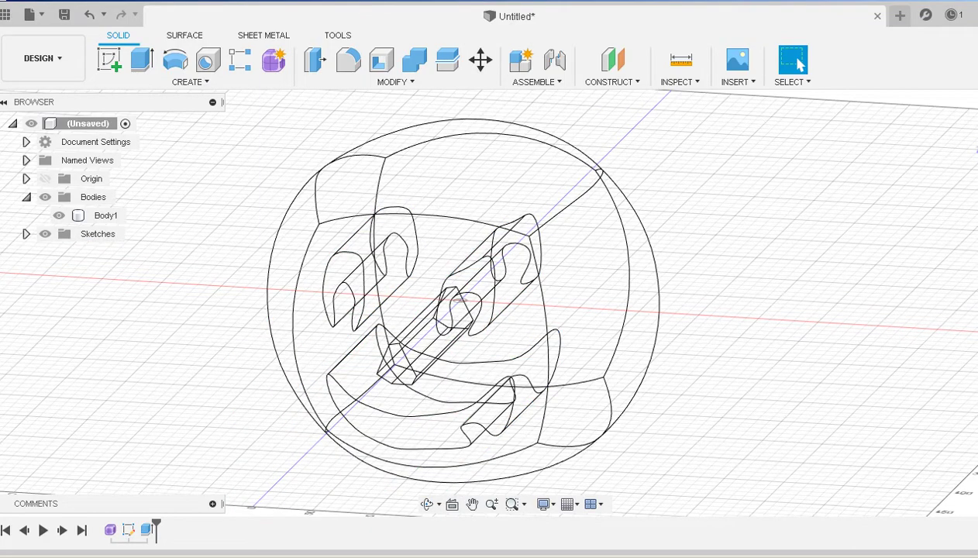
- Inspect the carved face on the shaded body from several angles and clear the body selection
middle_click_drag(597, 310, 737, 276, "shift")
middle_click_drag(527, 279, 459, 300, "shift")
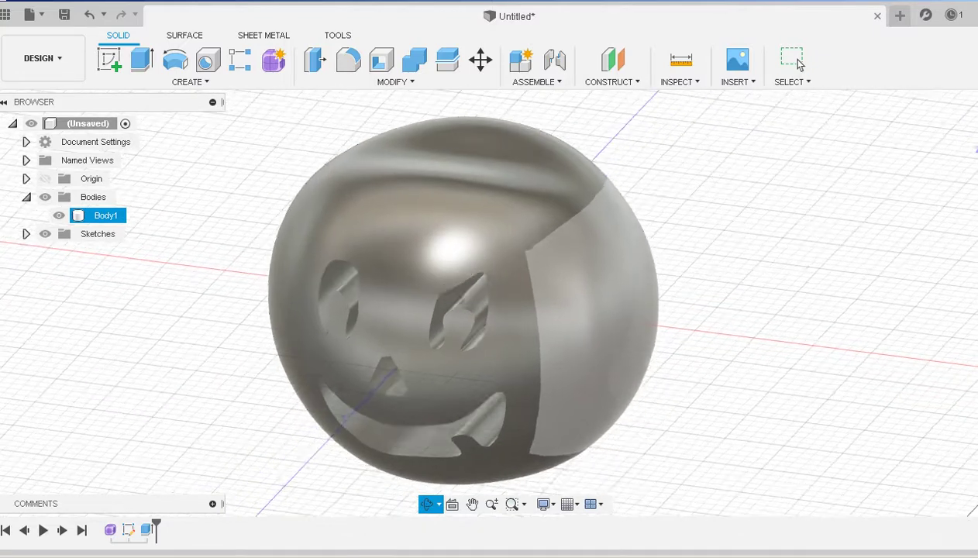
left_click(798, 65)
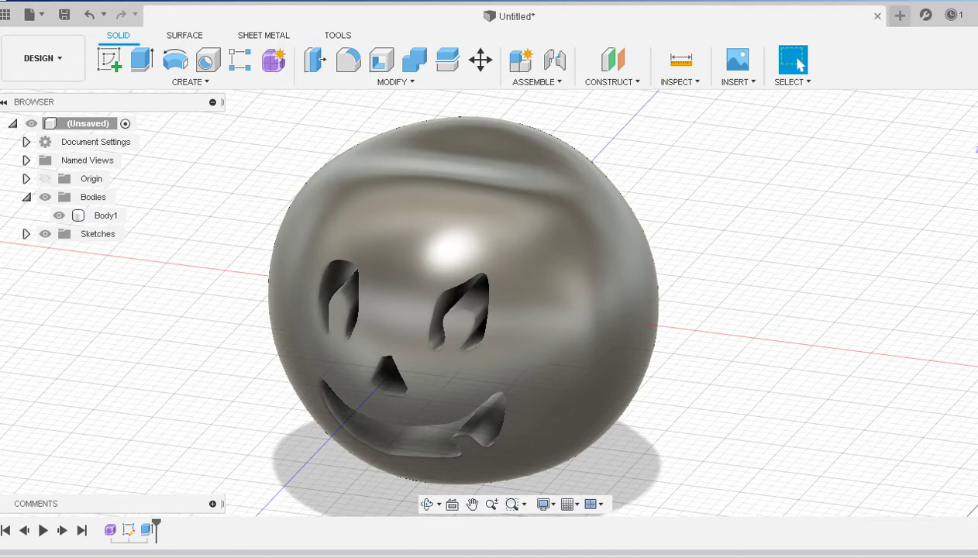
middle_click_drag(465, 303, 475, 325, "shift")
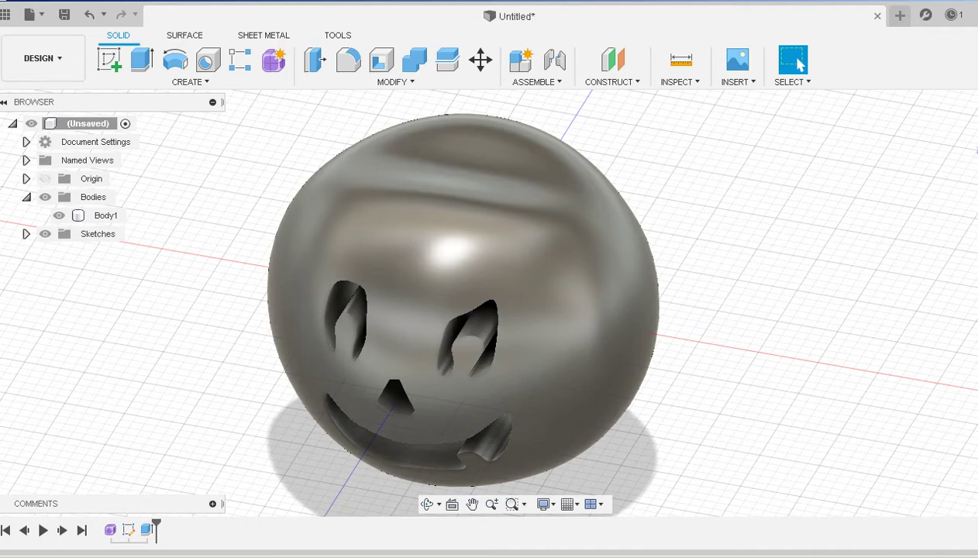
- Show the body as wireframe and sketch a rectangle about 24 mm wide and 67 mm tall through its top on the XY plane
key("ctrl+7")
middle_click_drag(459, 300, 464, 276, "shift")
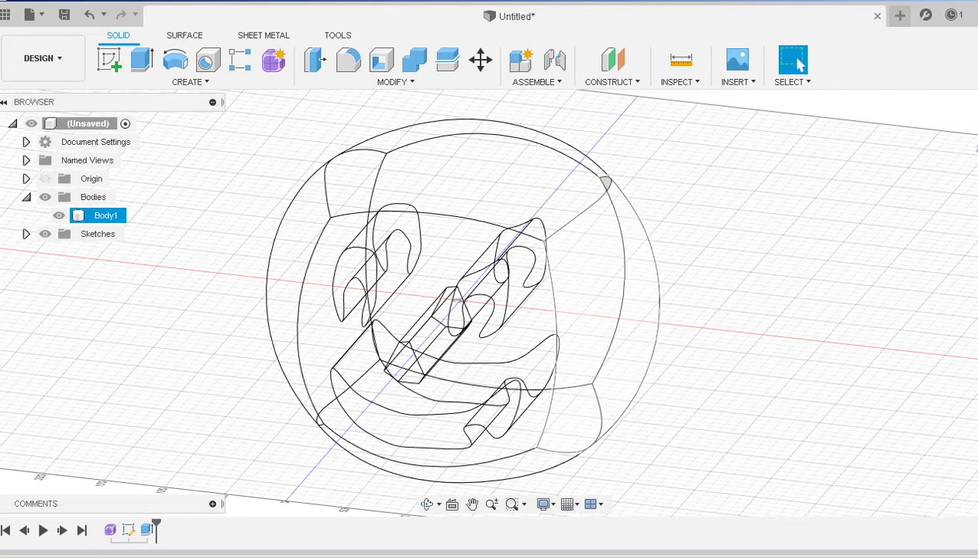
left_click(109, 59)
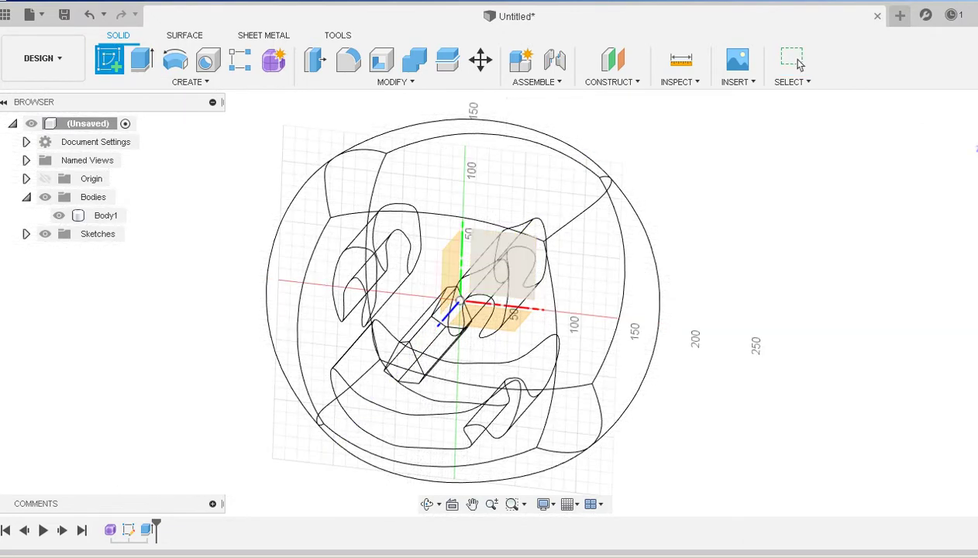
left_click(496, 252)
scroll(502, 203, "up", 5)
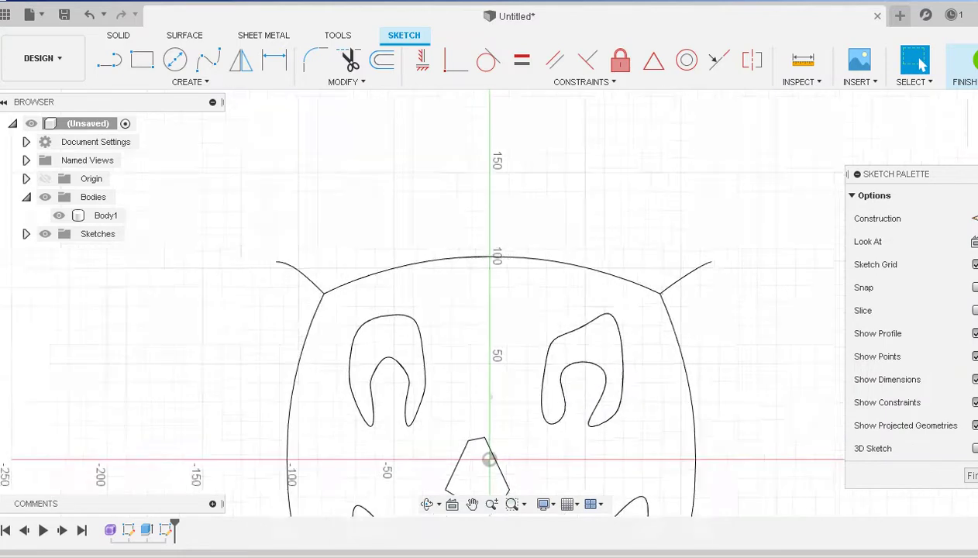
middle_click_drag(502, 205, 438, 237)
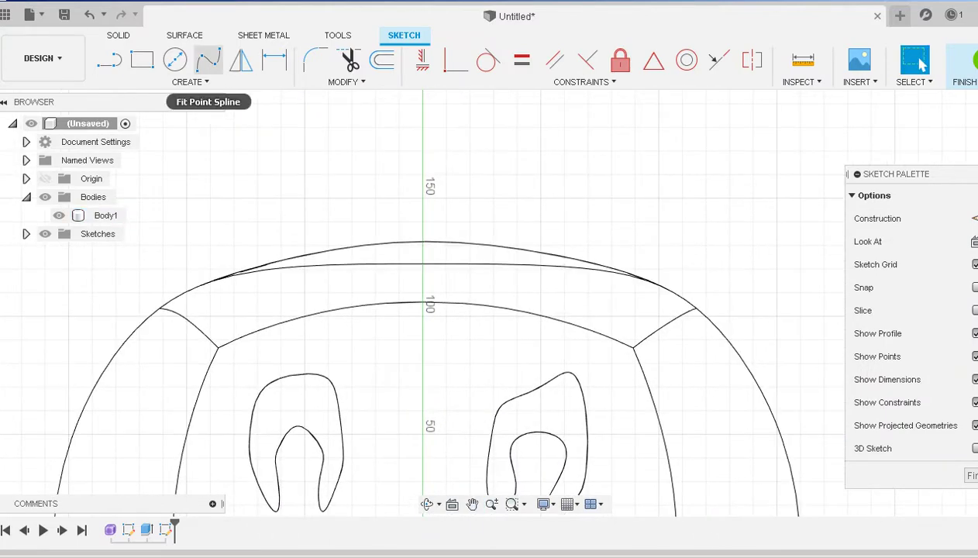
left_click(109, 61)
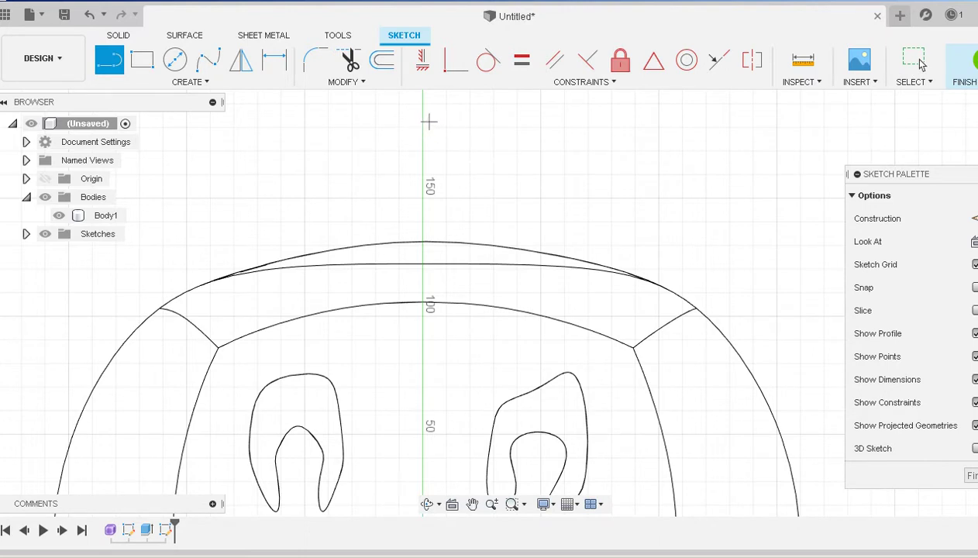
key("r")
left_click(433, 123)
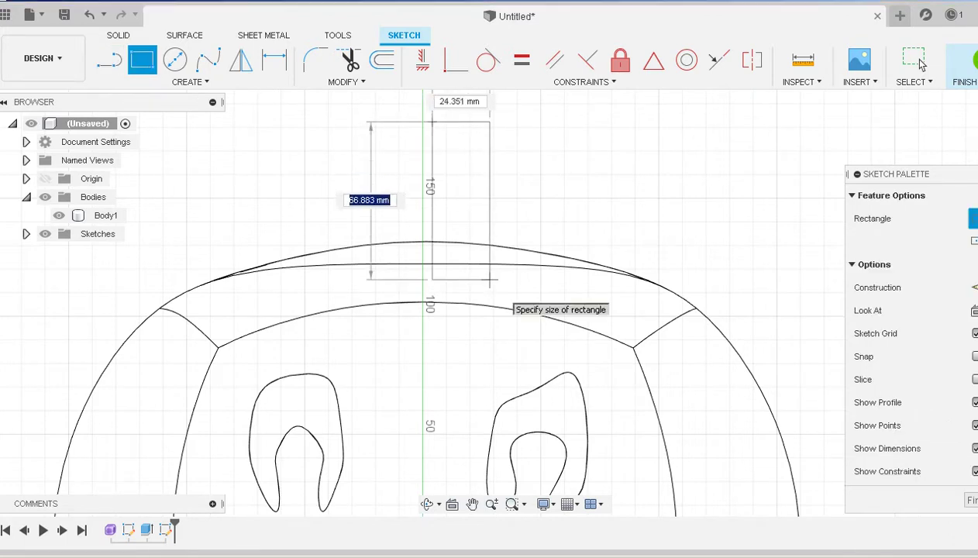
left_click(490, 280)
left_click(965, 64)
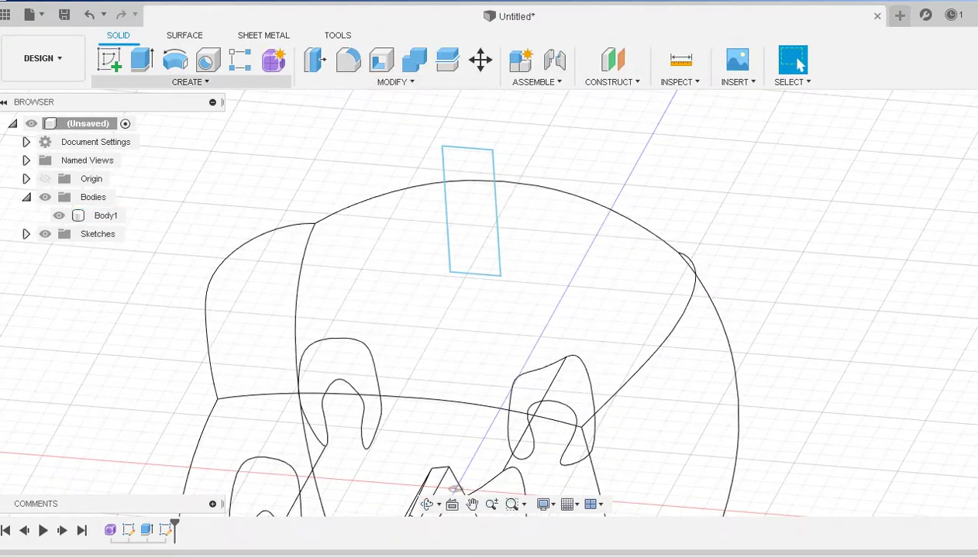
- Revolve the rectangle 360 degrees around its long edge nearest the vertical axis and join it to the body as a stem
left_click(190, 82)
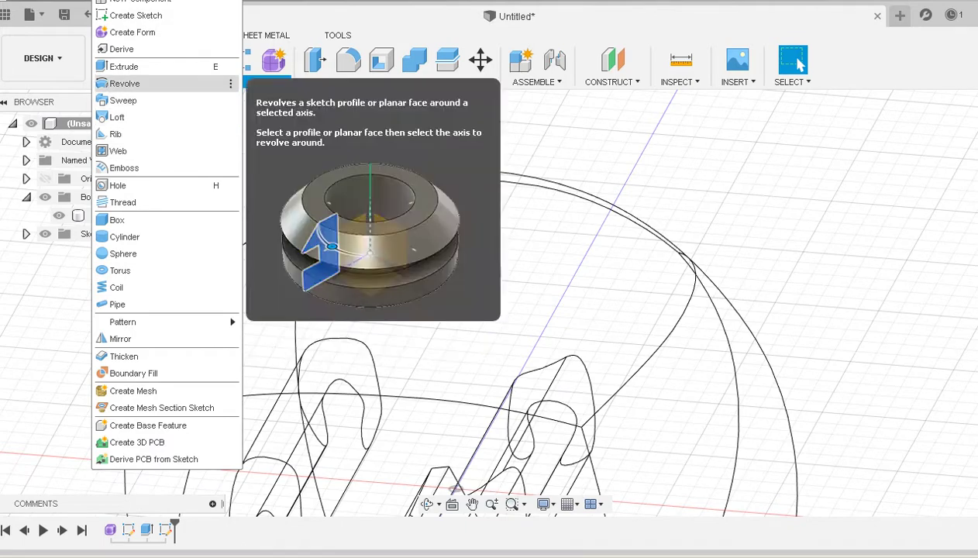
left_click(124, 83)
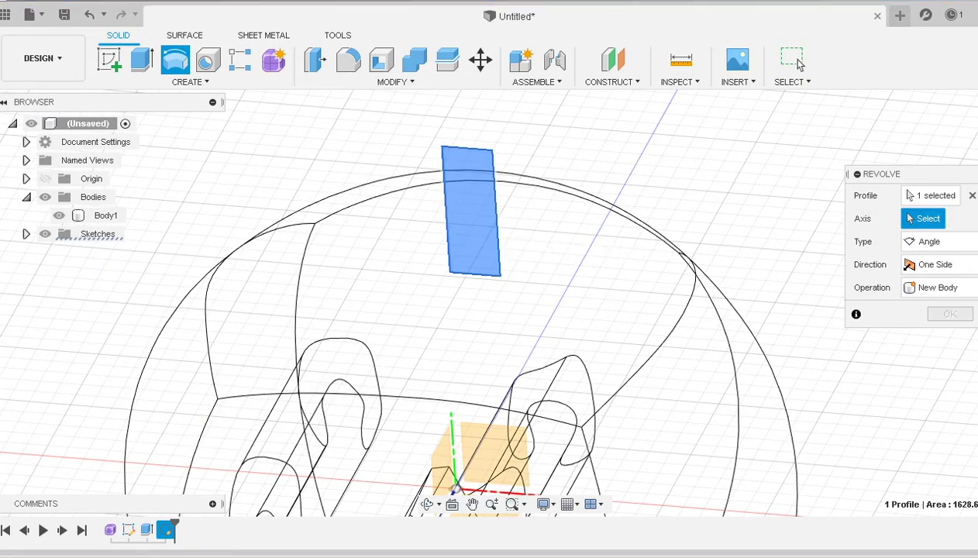
left_click(445, 208)
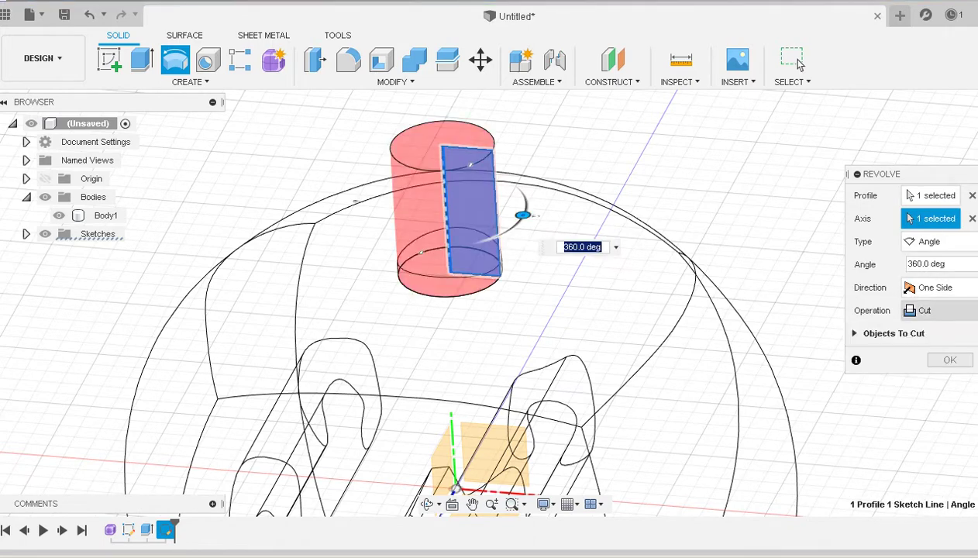
left_click(938, 310)
left_click(928, 331)
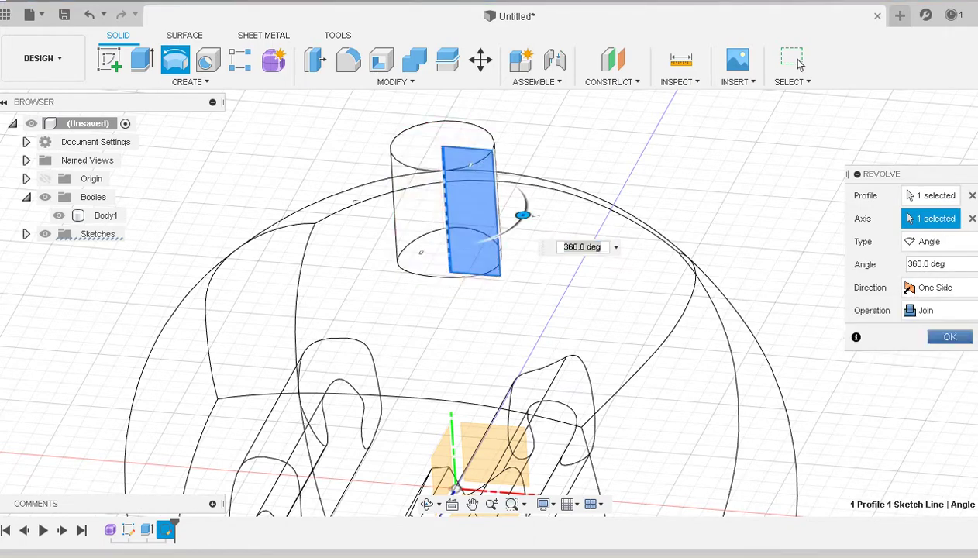
key("Return")
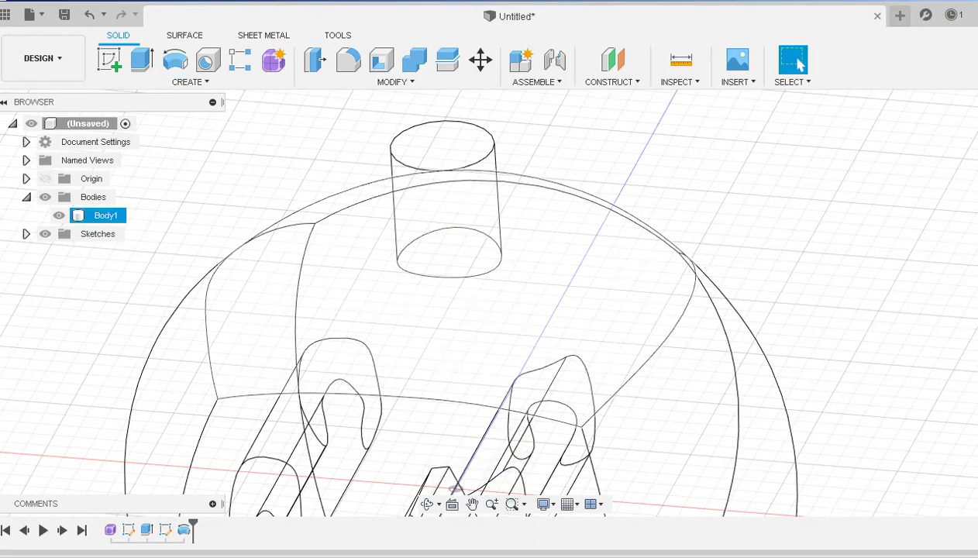
- Check the stem on the shaded body, and undo the Revolve together with its rectangle sketch
scroll(696, 269, "down", 5)
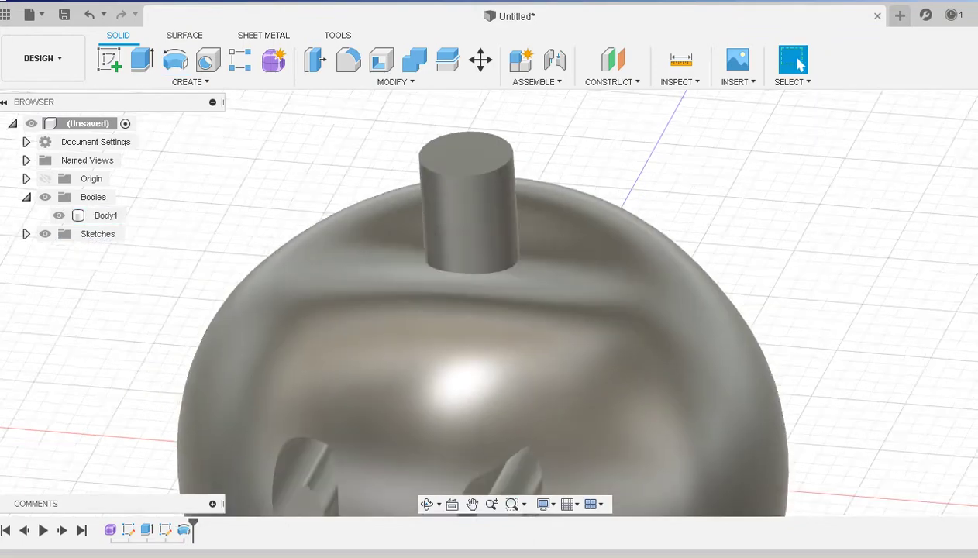
mouse_move(696, 269)
middle_mouse_down("shift")
mouse_move(692, 247)
mouse_move(655, 217)
mouse_move(705, 273)
mouse_move(696, 269)
middle_mouse_up("shift")
left_click(798, 62)
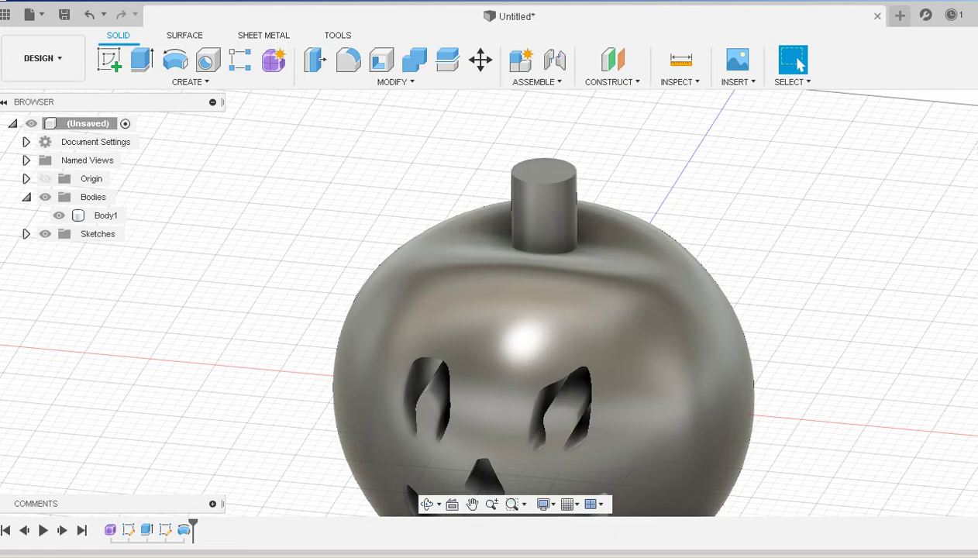
middle_click_drag(696, 269, 646, 258)
key("ctrl+z")
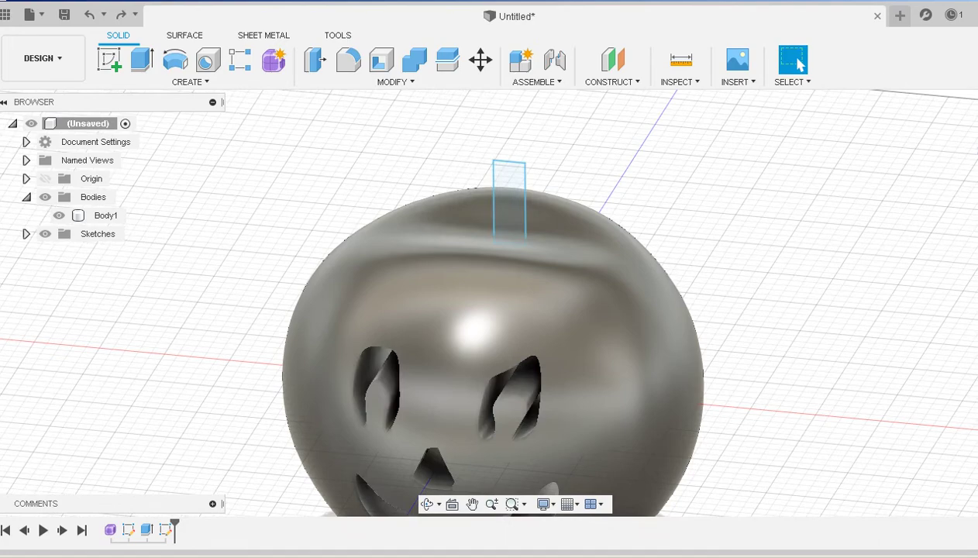
key("ctrl+z")
key("ctrl+z")
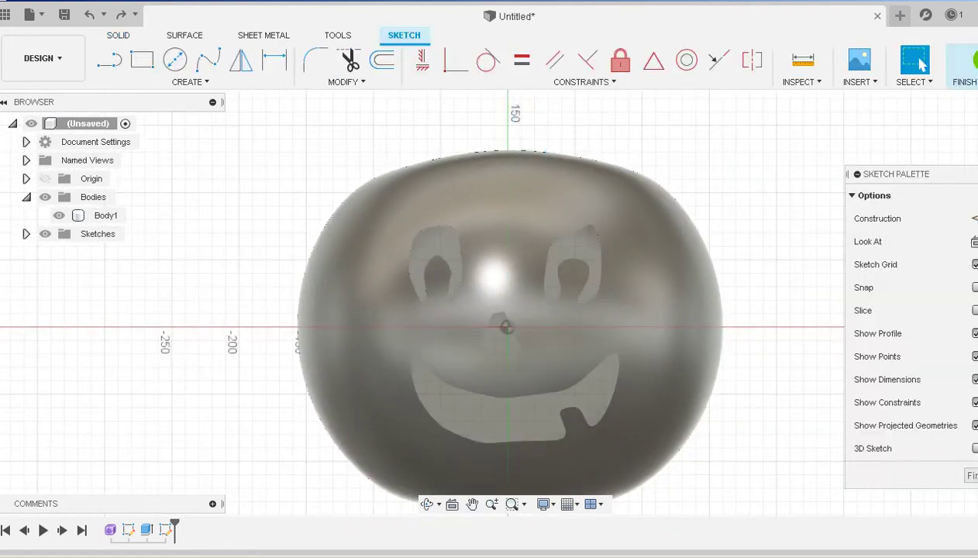
key("ctrl+z")
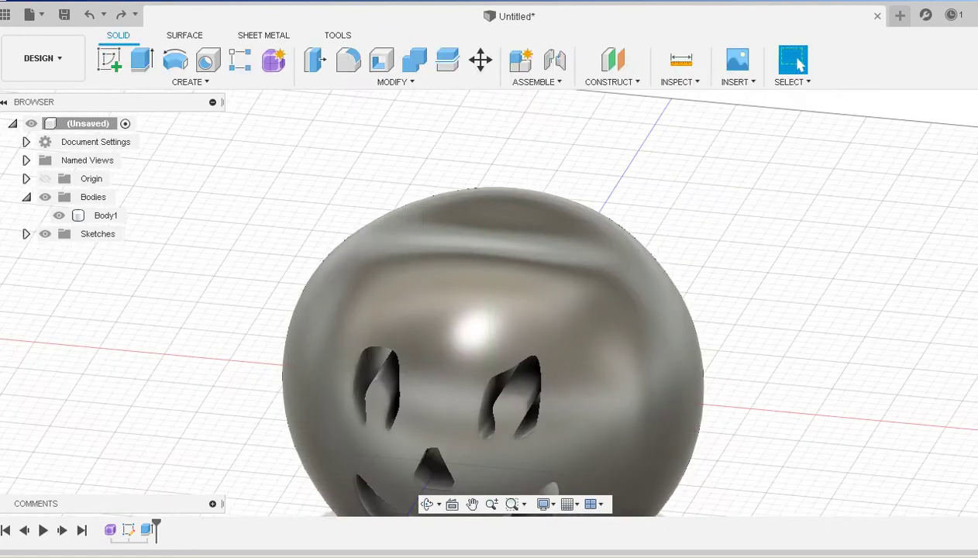
- Start a new form with a cylinder centred on the origin, about 33 mm in diameter and 210 mm tall
left_click(273, 60)
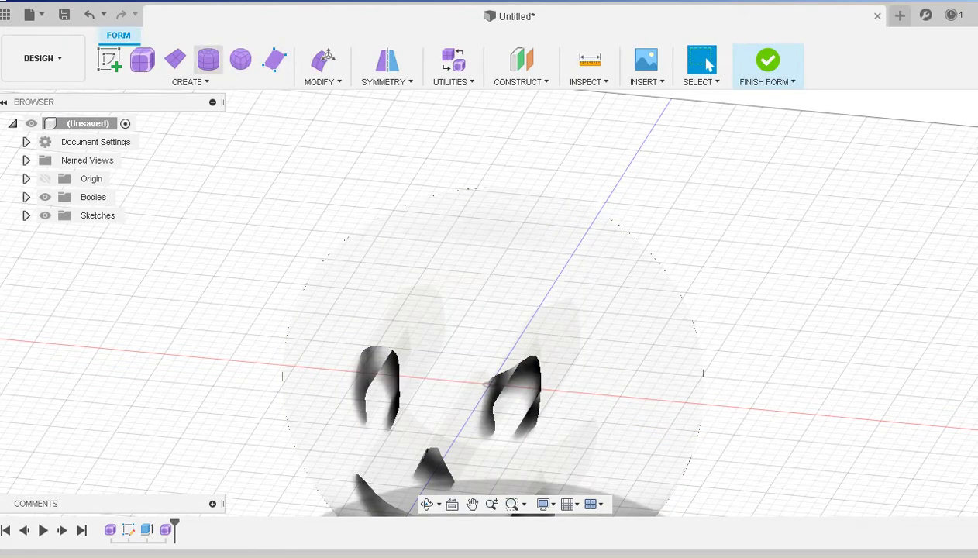
left_click(208, 60)
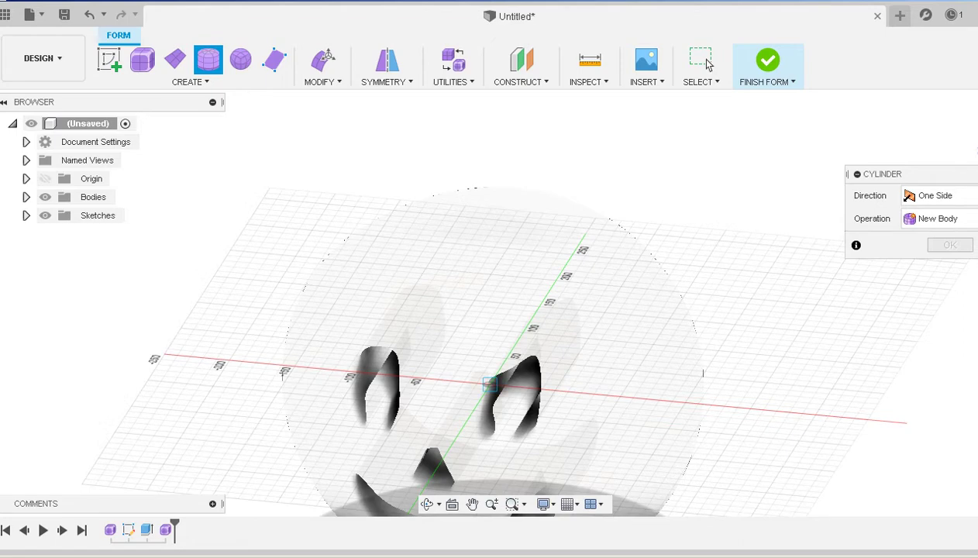
left_click(490, 384)
left_click(513, 386)
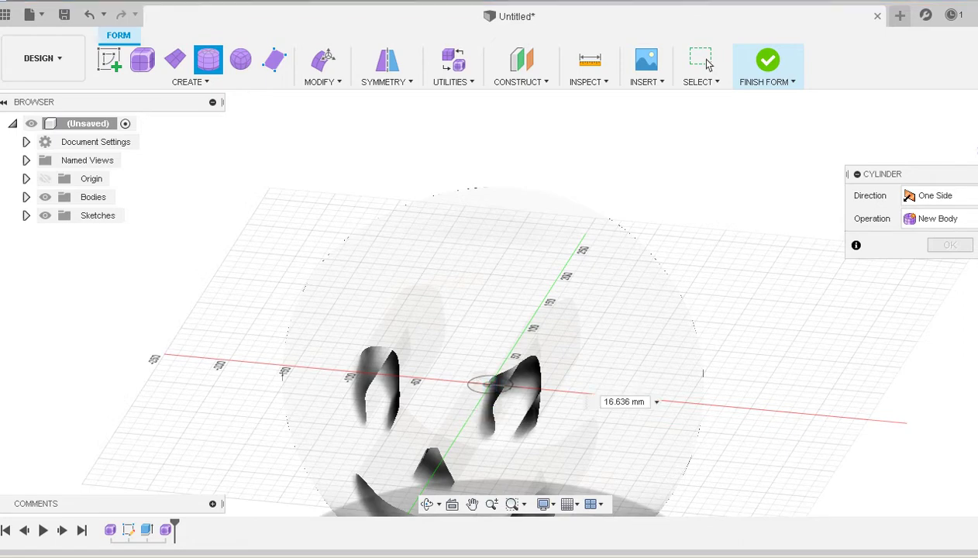
left_click_drag(489, 348, 486, 112)
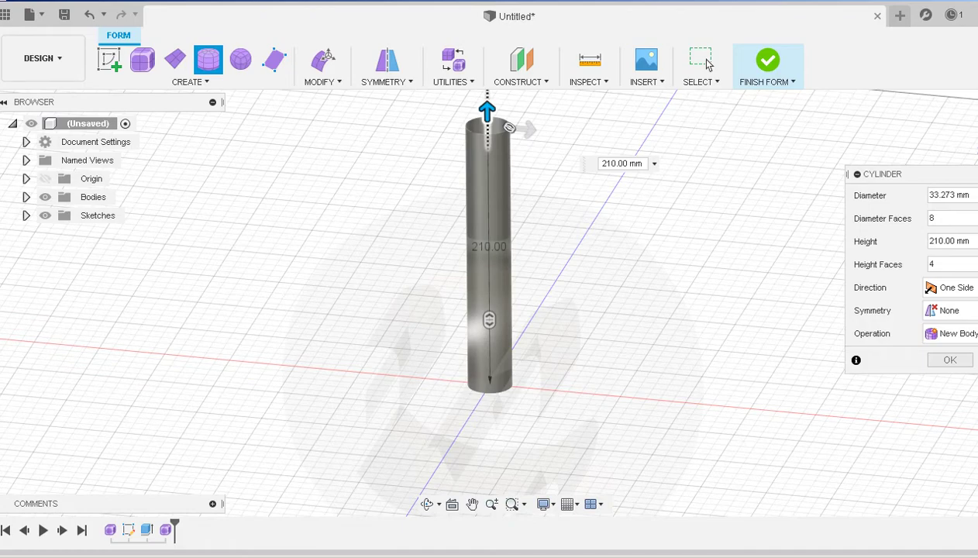
- Reduce the form cylinder's height to 180 mm, checking it against the wireframe head, and finish the cylinder
middle_click_drag(517, 209, 540, 174, "shift")
mouse_move(483, 341)
middle_mouse_down("shift")
mouse_move(438, 299)
mouse_move(446, 341)
mouse_move(444, 307)
mouse_move(481, 352)
middle_mouse_up("shift")
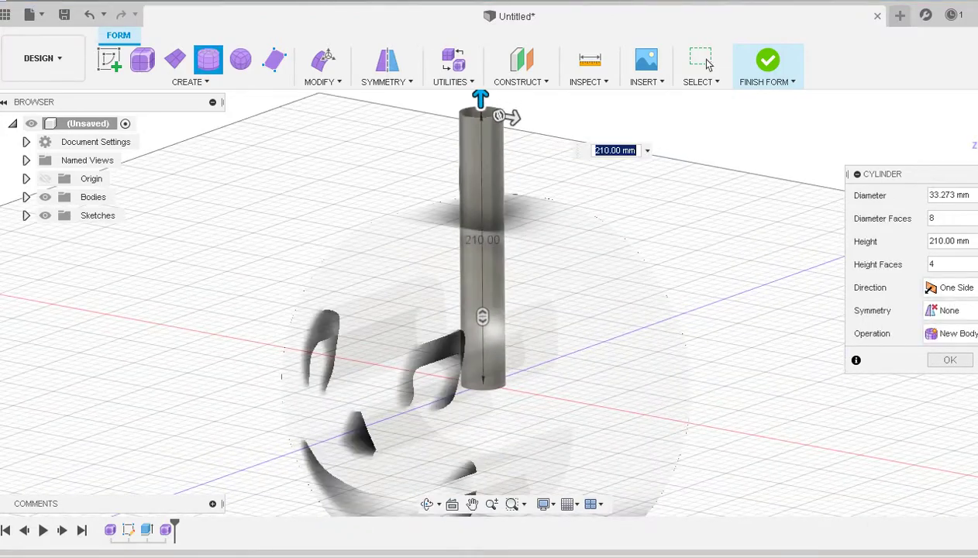
mouse_move(561, 184)
middle_mouse_down("shift")
mouse_move(593, 188)
mouse_move(572, 198)
middle_mouse_up("shift")
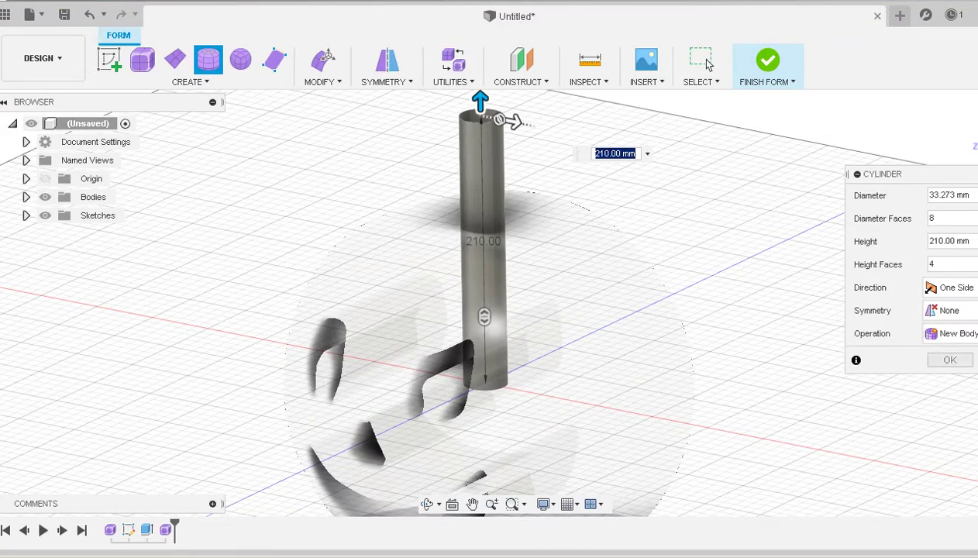
type("190")
key("Return")
left_click_drag(481, 126, 480, 140)
middle_click_drag(565, 196, 568, 165, "shift")
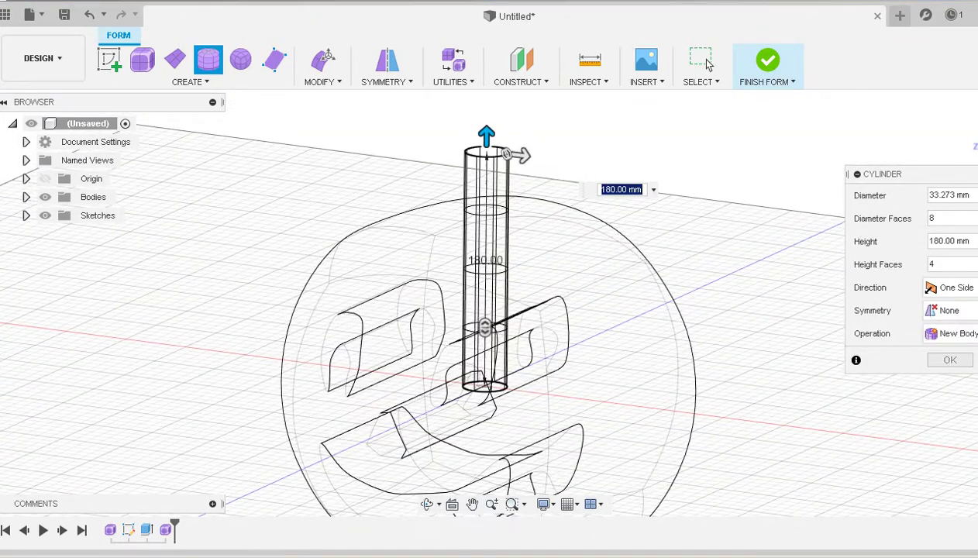
middle_click_drag(576, 157, 589, 130, "shift")
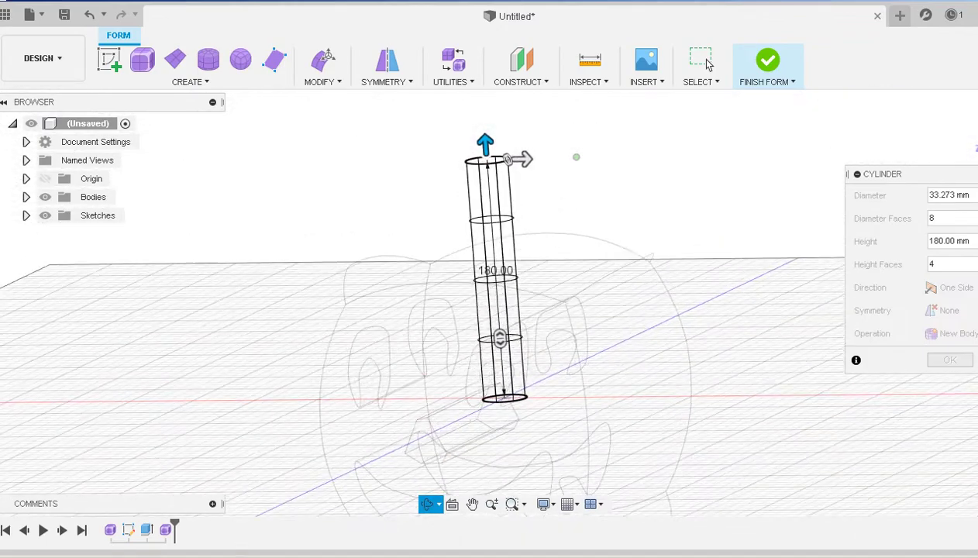
left_click(707, 60)
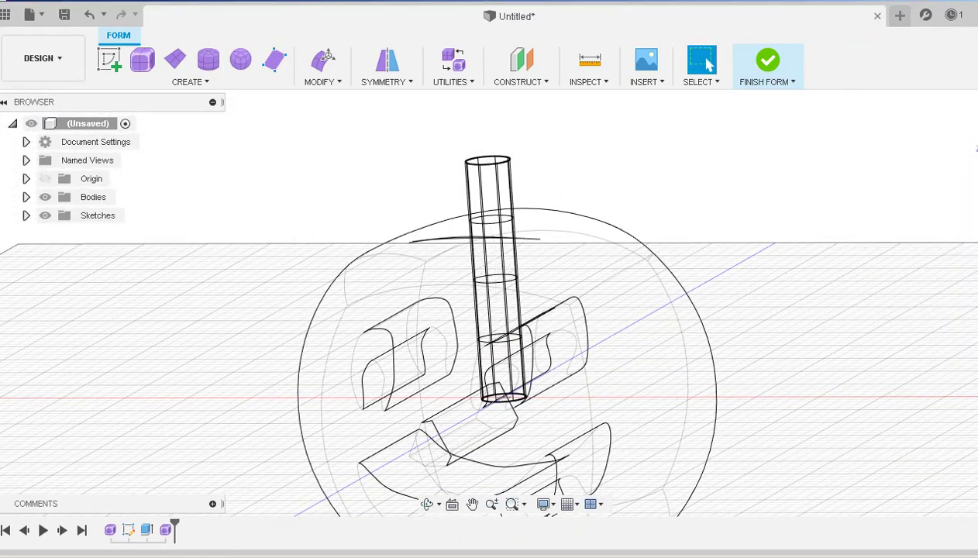
- With Edit Form, pull one side vertex of the cylinder's top rim outward and move the opposite rim vertex 10 mm inward
mouse_move(535, 139)
middle_mouse_down("shift")
mouse_move(564, 175)
mouse_move(535, 150)
middle_mouse_up("shift")
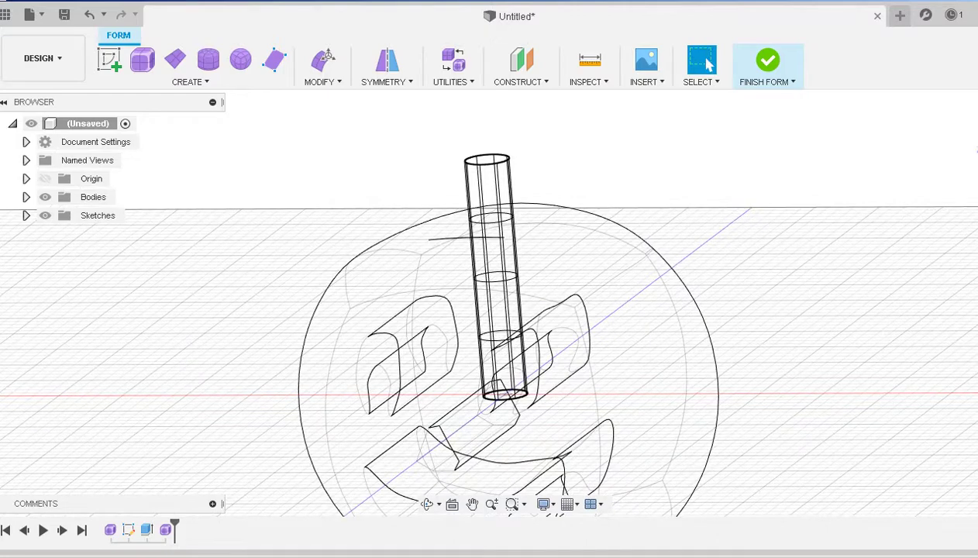
scroll(533, 149, "up", 4)
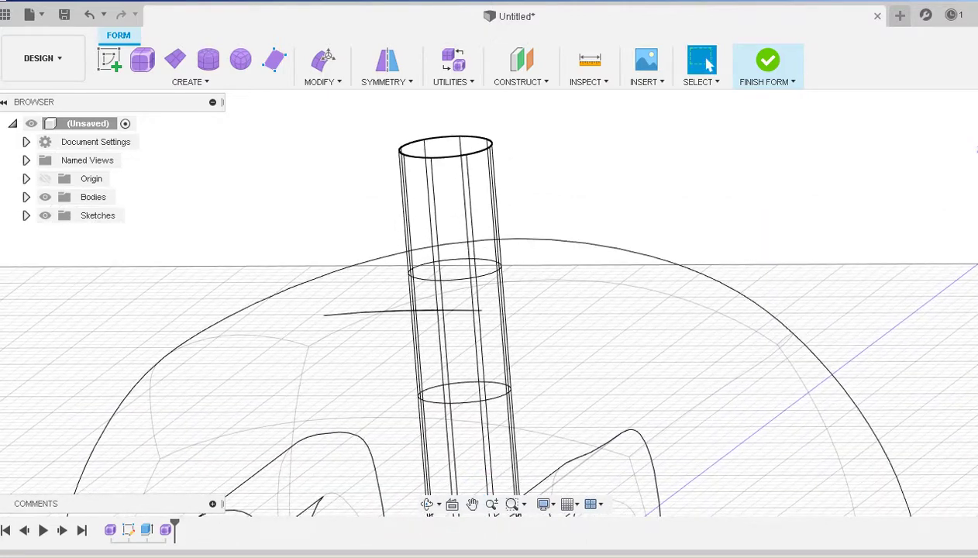
left_click(324, 60)
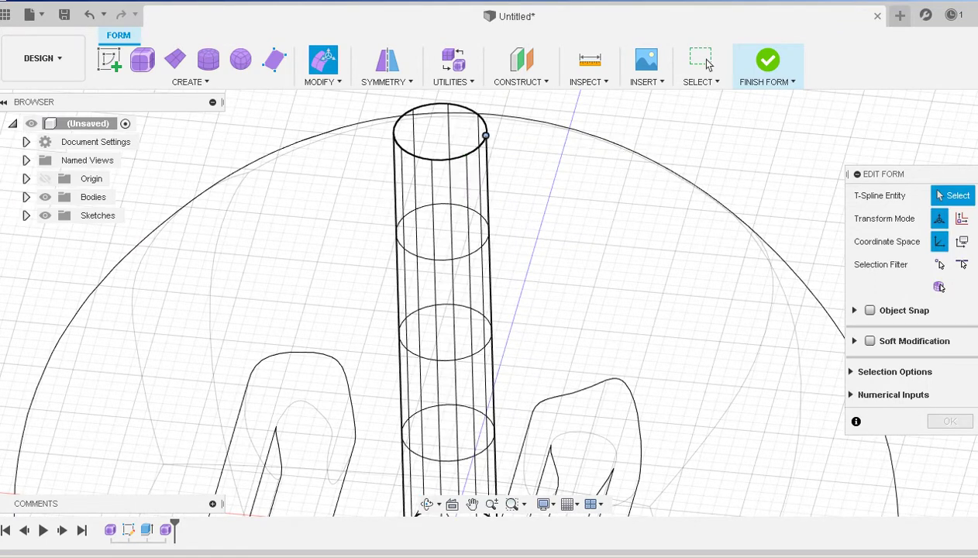
left_click(486, 136)
left_click_drag(530, 140, 558, 142)
left_click(394, 130)
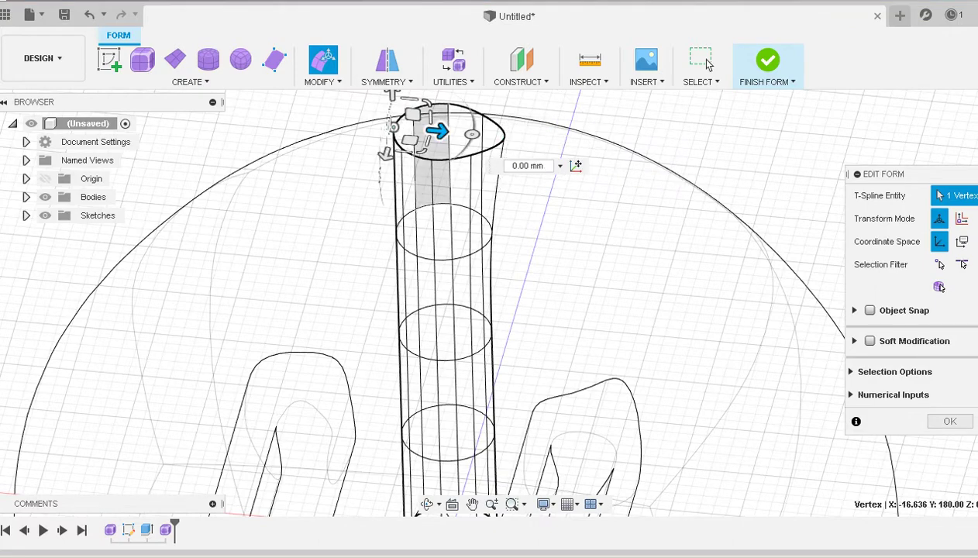
type("10")
key("Return")
middle_click_drag(555, 194, 527, 253)
left_click(527, 253)
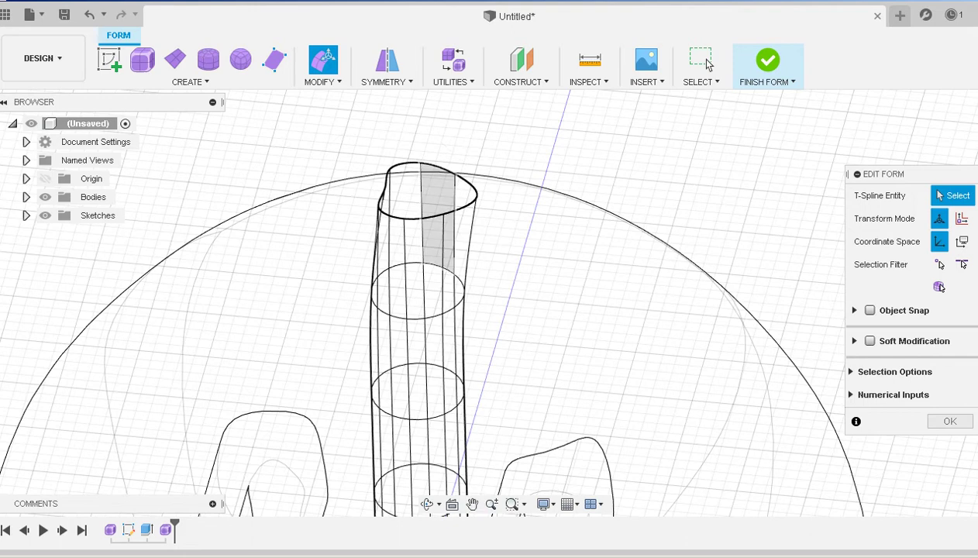
- Shift a front rim edge beside the flared corner backward and pull the vertical edge near it outward to widen the stem's top
left_click(469, 205)
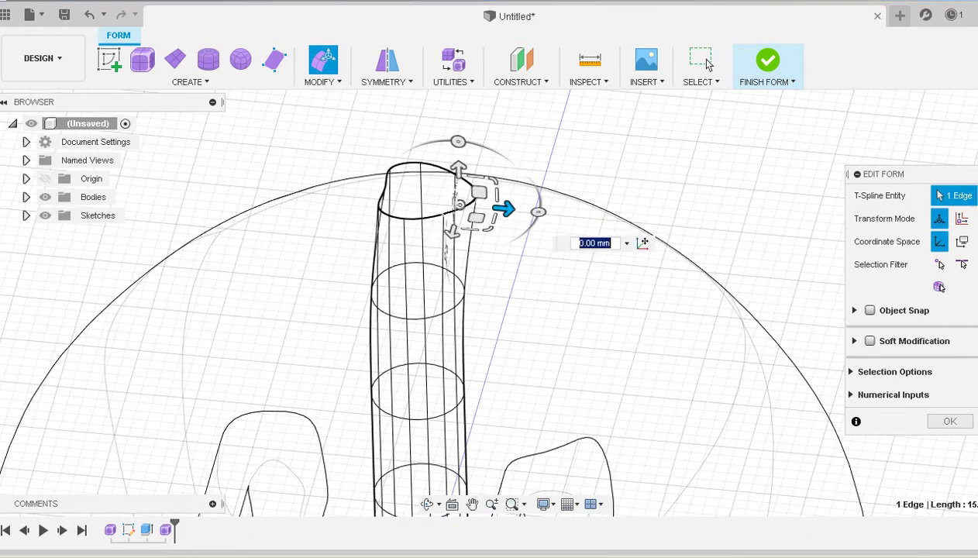
left_click_drag(452, 232, 457, 214)
middle_click_drag(511, 220, 509, 165, "shift")
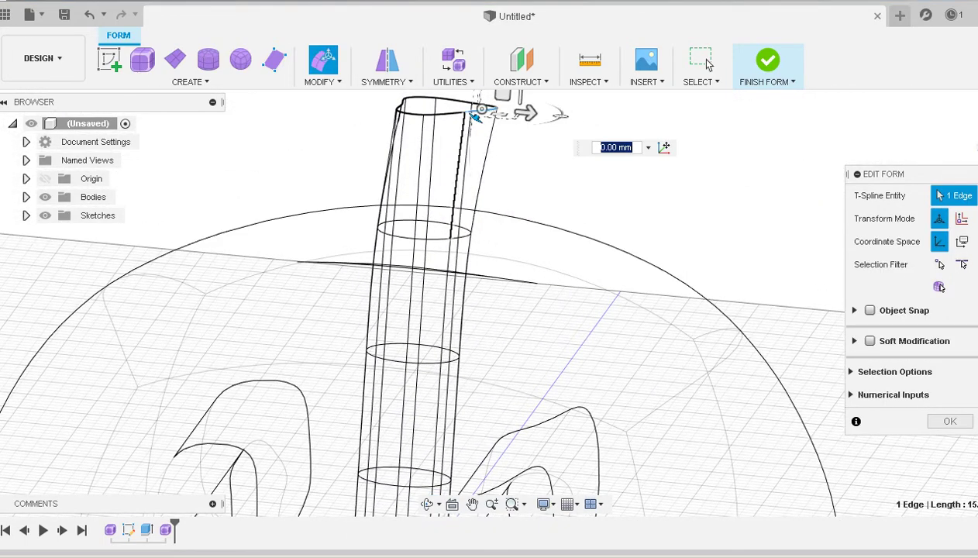
left_click(469, 175)
left_click_drag(492, 158, 501, 160)
left_click_drag(485, 98, 499, 100)
middle_click_drag(431, 147, 399, 198)
- Select a vertex on the narrower side of the stem's top rim and rotate it by -25 degrees
left_click(466, 150)
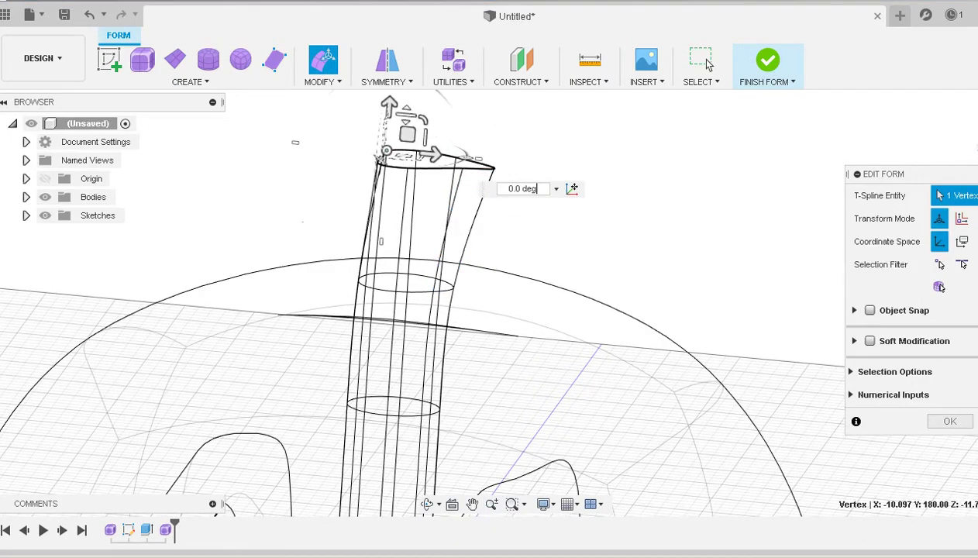
middle_click_drag(434, 139, 431, 207, "shift")
middle_click_drag(390, 91, 389, 182)
left_click_drag(390, 180, 422, 191)
middle_click_drag(423, 191, 422, 132, "shift")
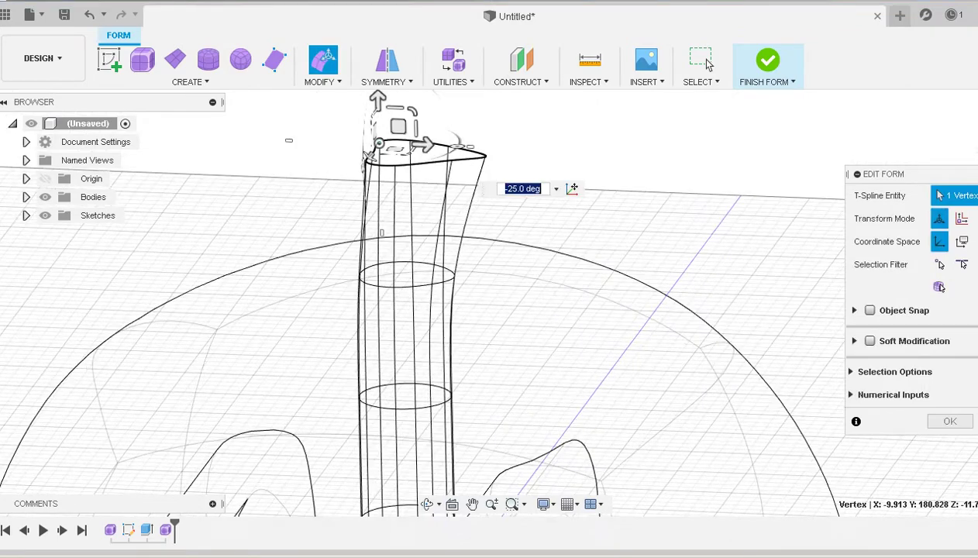
- Leave Edit Form and finish the stem's form to return to solid modelling
left_click(706, 59)
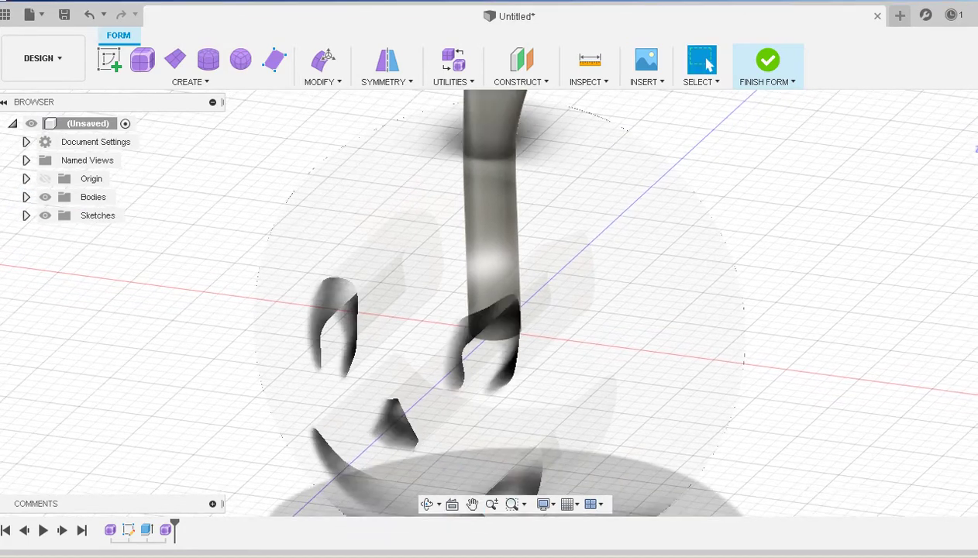
left_click(702, 61)
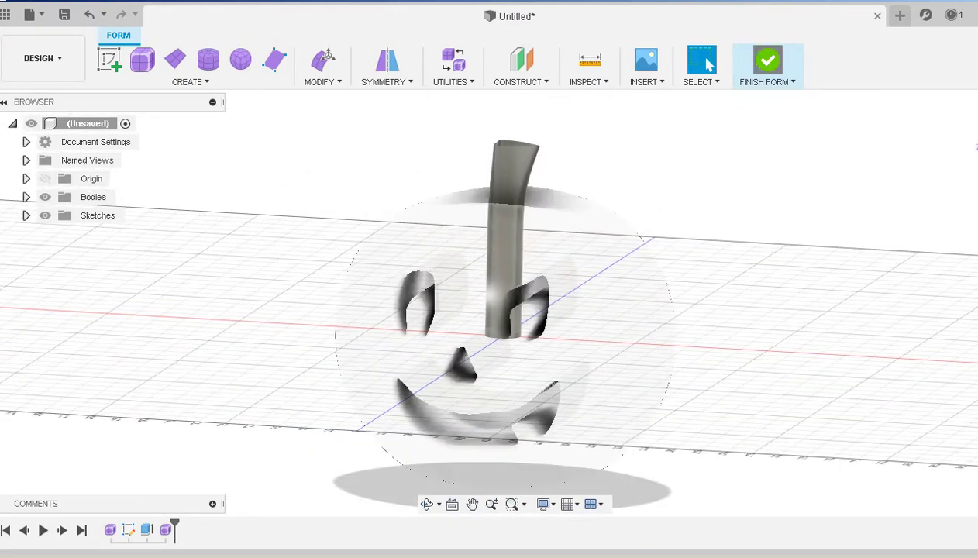
left_click(767, 60)
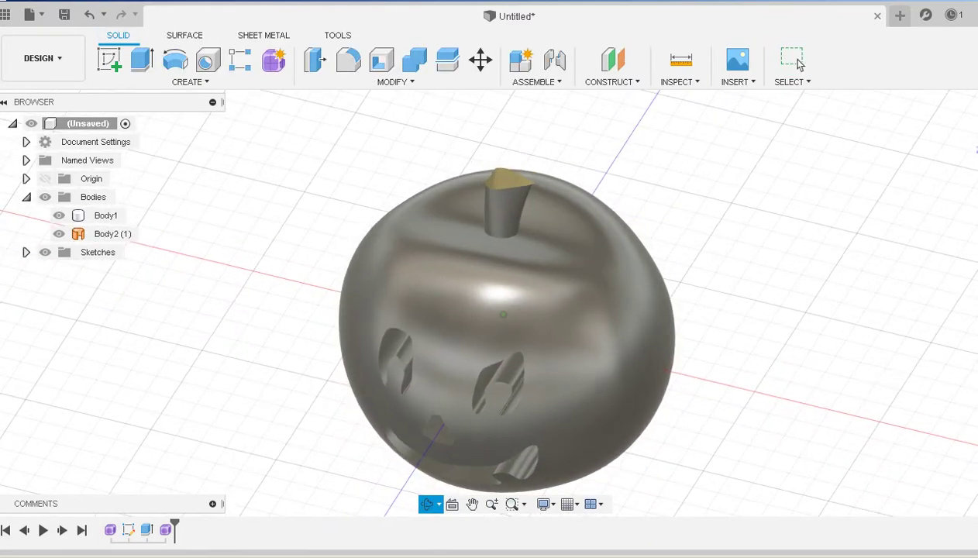
left_click(793, 60)
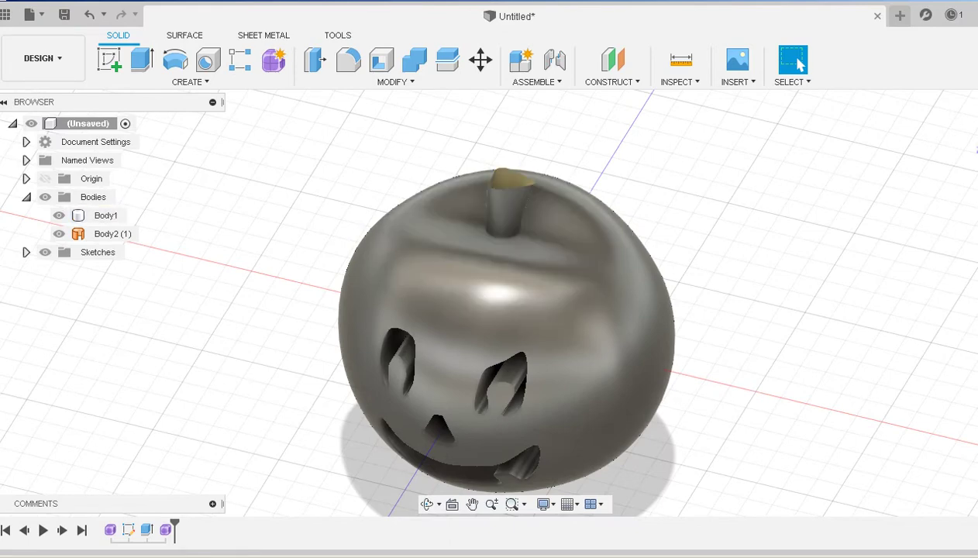
- Hide the head body, Body1, so that only the stem's surface body is displayed
left_click(106, 215)
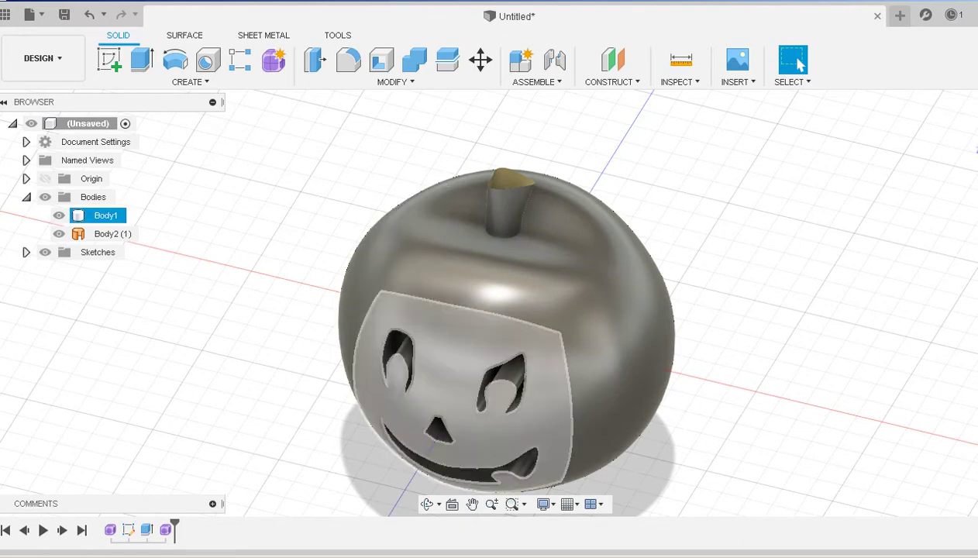
key("Escape")
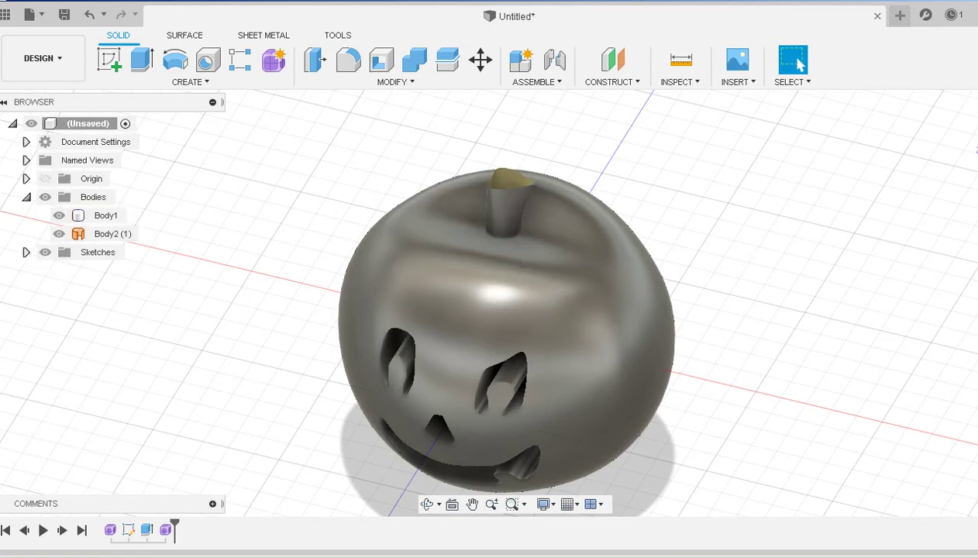
mouse_move(503, 315)
middle_mouse_down("shift")
mouse_move(506, 225)
mouse_move(524, 203)
mouse_move(540, 256)
mouse_move(531, 300)
middle_mouse_up("shift")
left_click(59, 216)
middle_click_drag(507, 244, 554, 271, "shift")
middle_click_drag(800, 65, 800, 65, "shift")
middle_click_drag(600, 199, 583, 256)
scroll(583, 255, "up", 3)
left_click(112, 233)
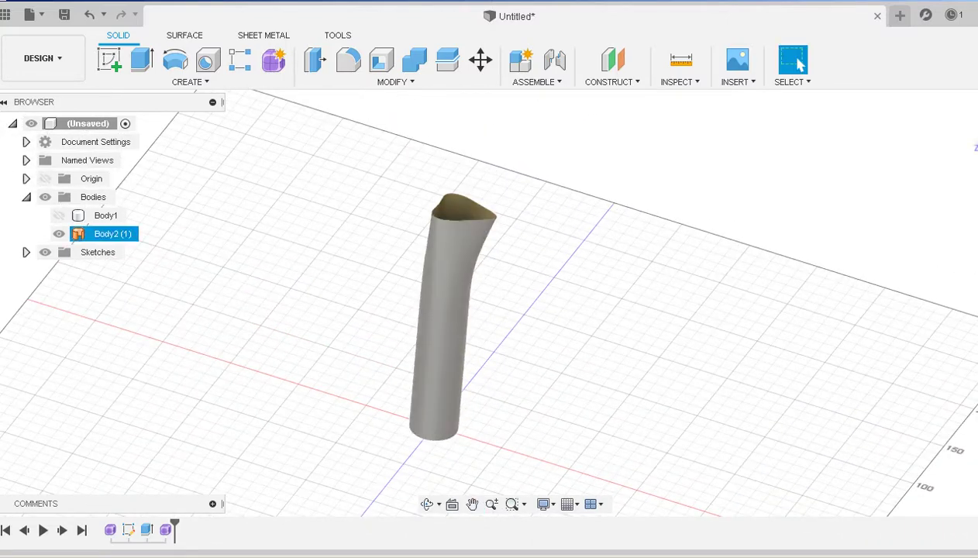
key("Escape")
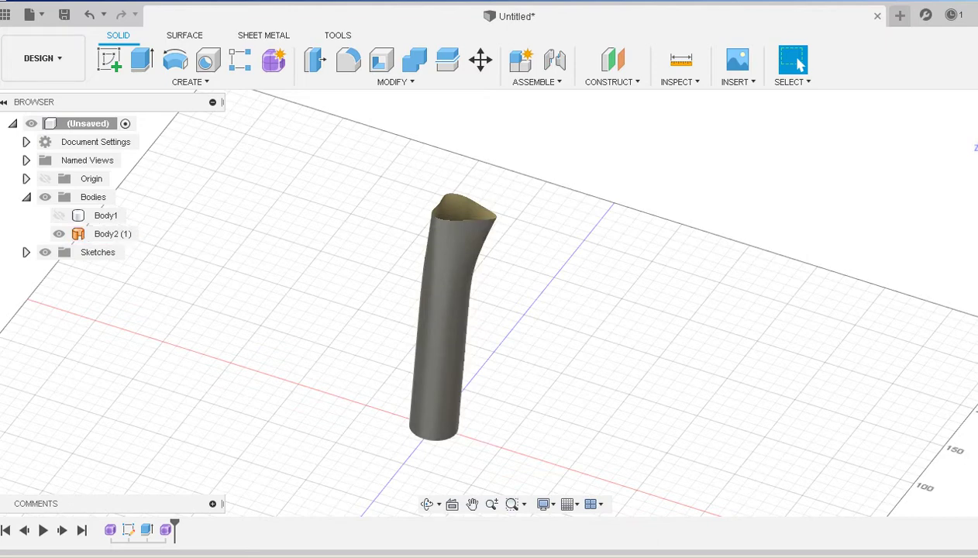
- Close the stem's open top with a Patch on its rim edge, created as a new body
left_click(185, 36)
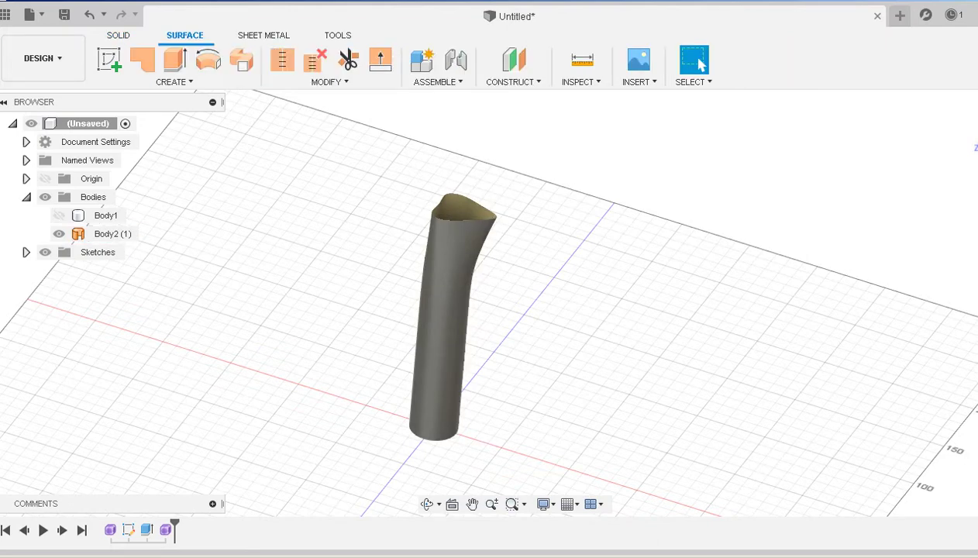
left_click(141, 59)
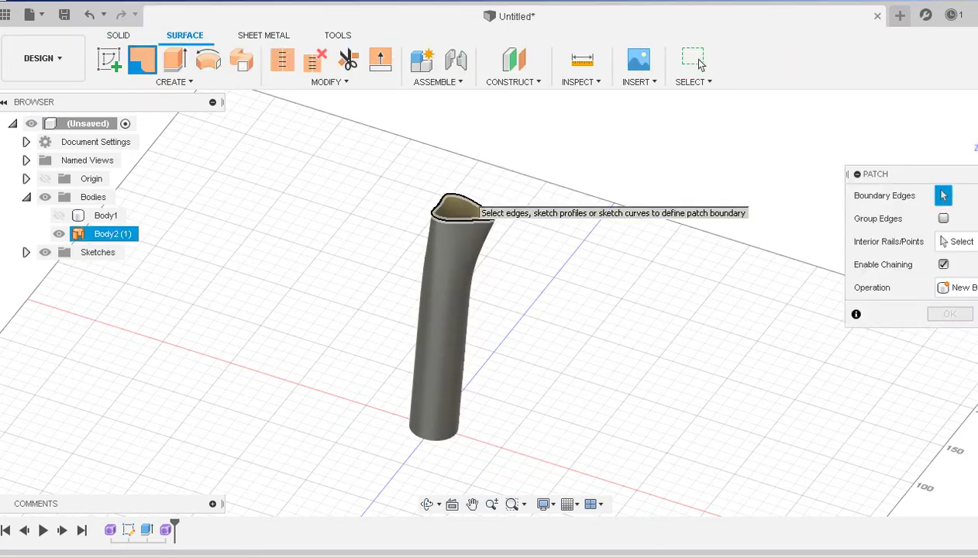
left_click(465, 202)
middle_click_drag(466, 210, 574, 221, "shift")
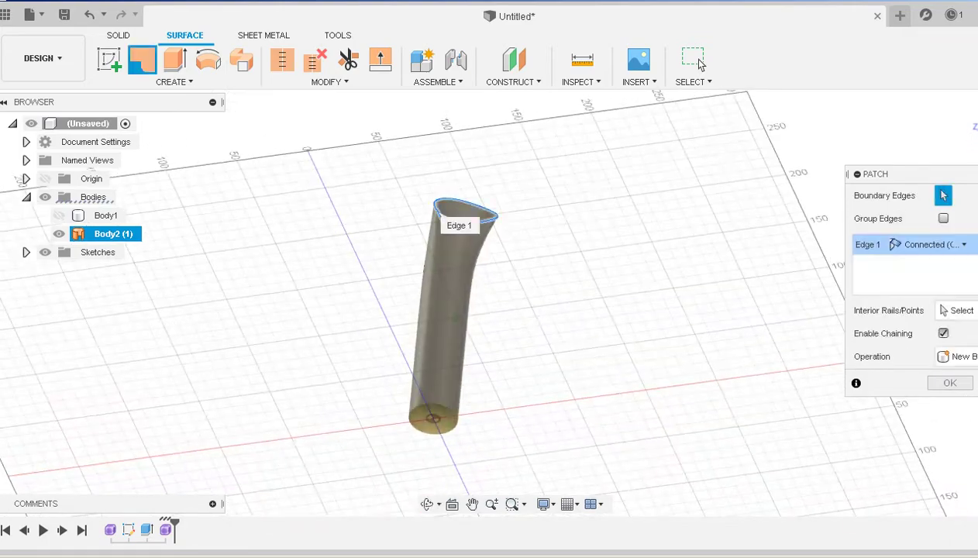
middle_click_drag(496, 224, 458, 329, "shift")
key("Return")
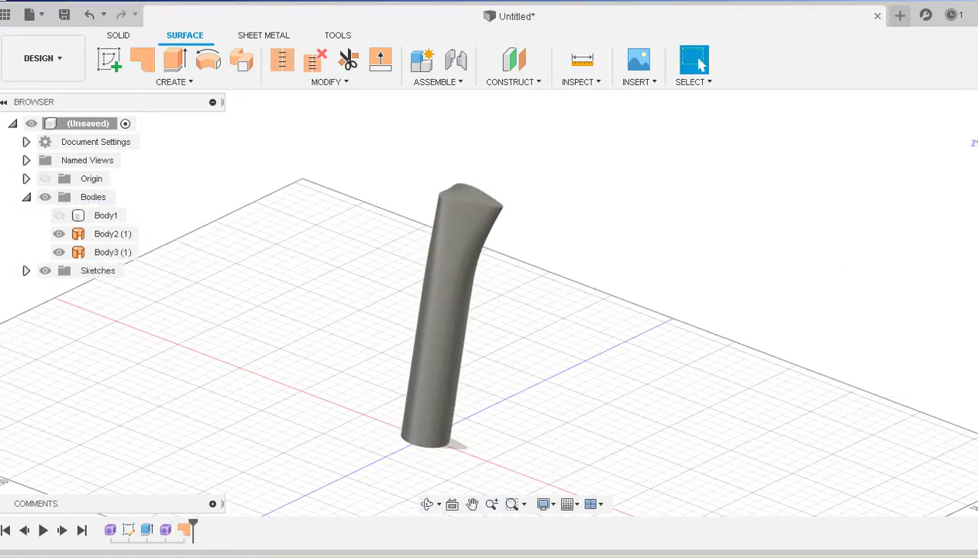
- Close the stem's open bottom with a Patch on its circular edge, created as a new body
left_click(142, 60)
middle_click_drag(465, 333, 485, 210, "shift")
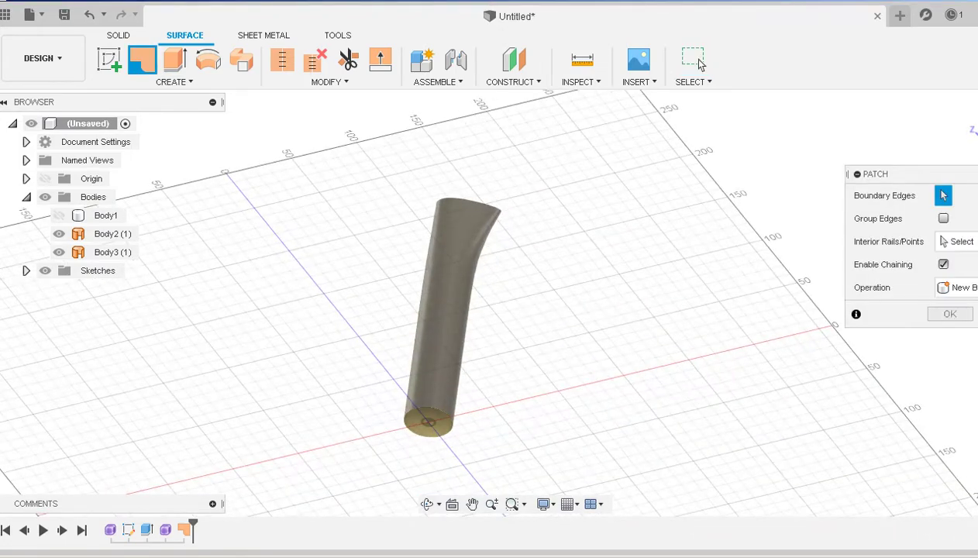
left_click(431, 437)
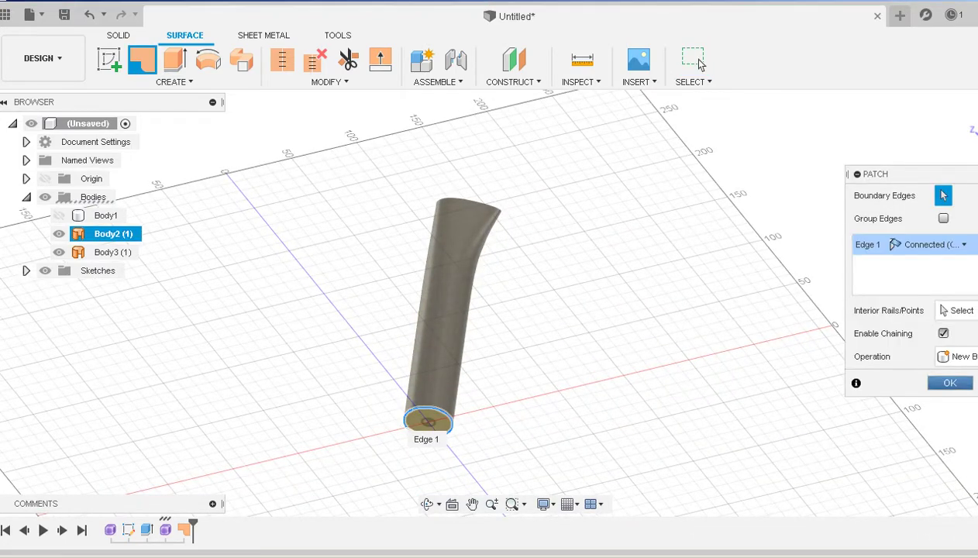
key("Return")
middle_click_drag(465, 256, 496, 388, "shift")
middle_click_drag(481, 310, 465, 209, "shift")
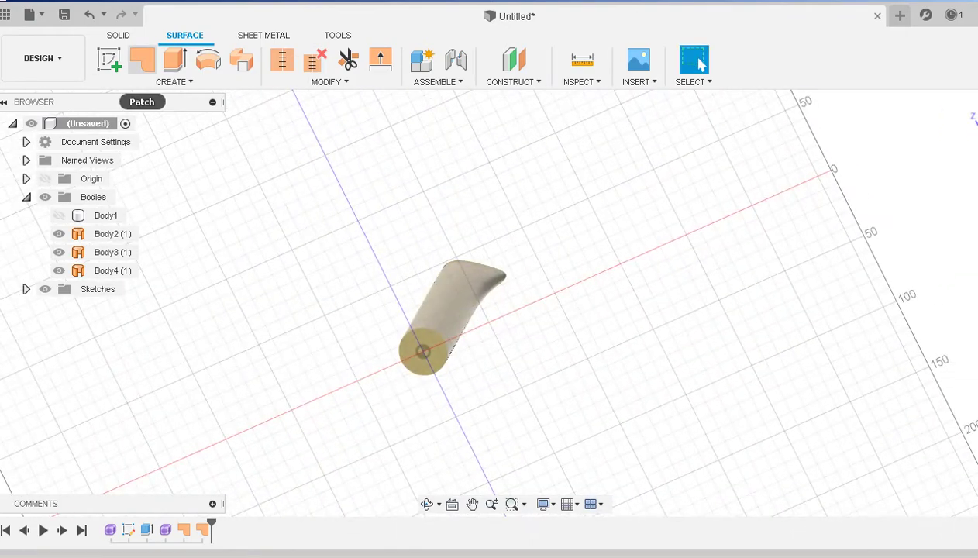
- Add two more Patch surfaces on the circular edge at the stem's base, each as a new body
left_click(142, 60)
left_click(422, 375)
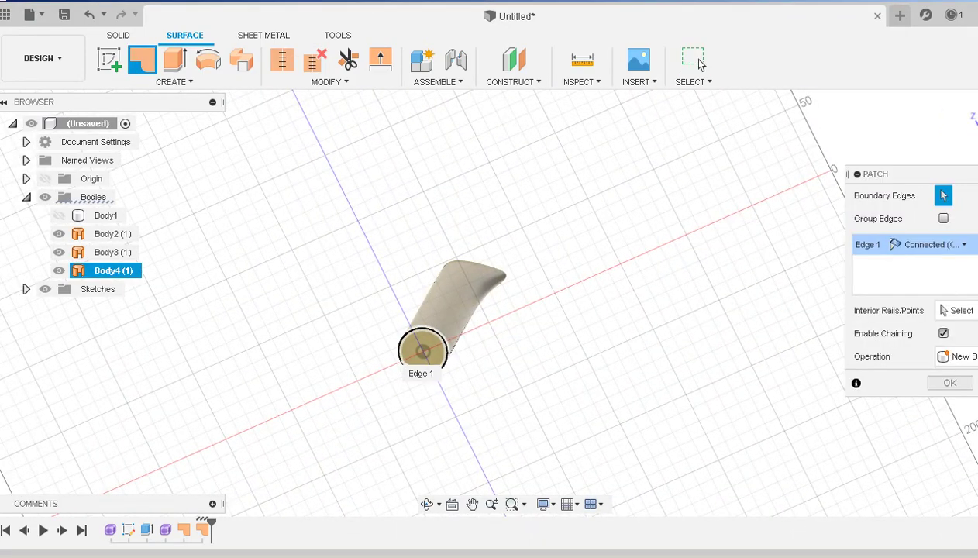
key("Return")
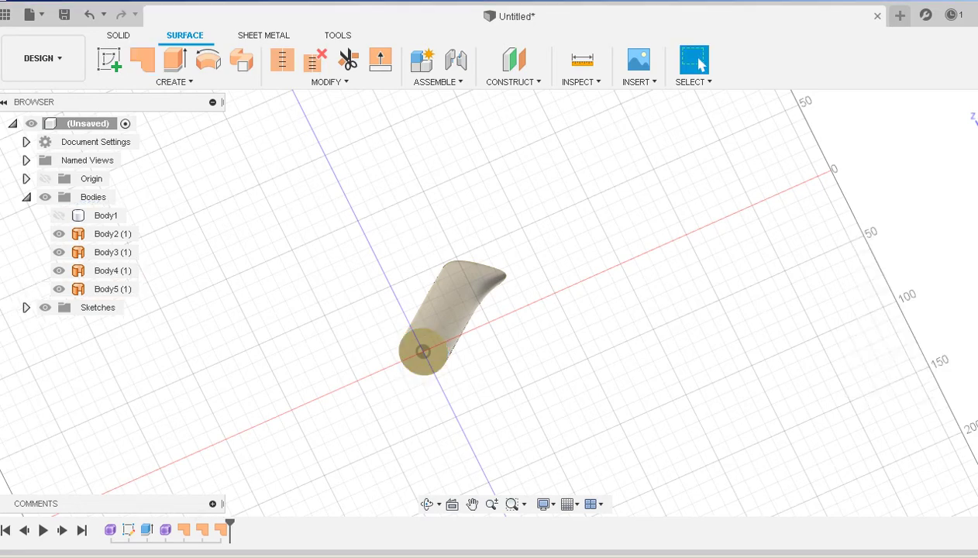
left_click(398, 348)
left_click(141, 60)
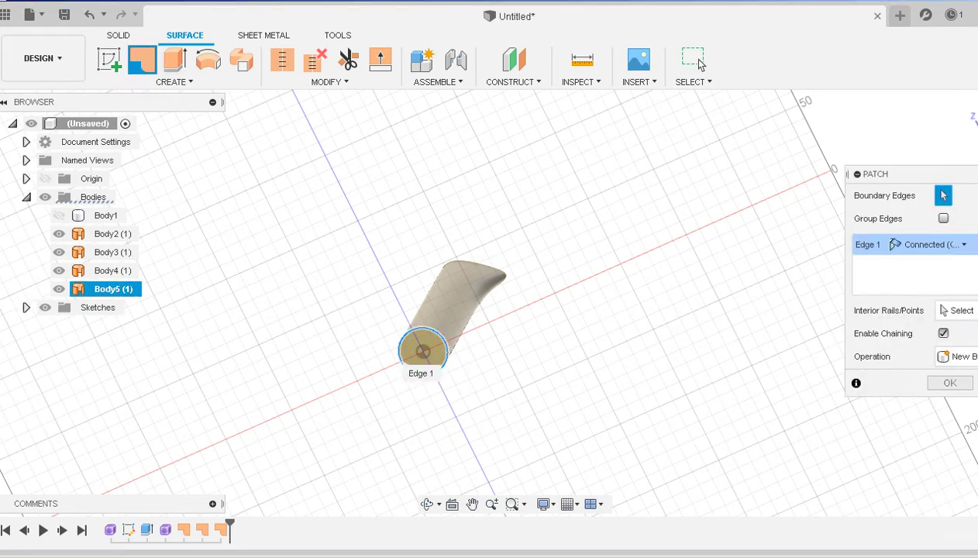
left_click(400, 345)
left_click_drag(355, 302, 428, 365)
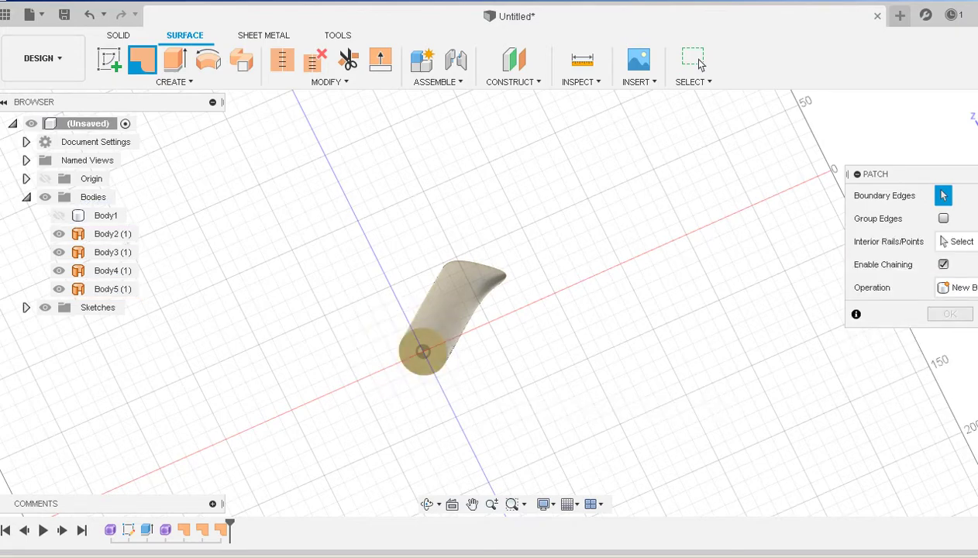
left_click(446, 348)
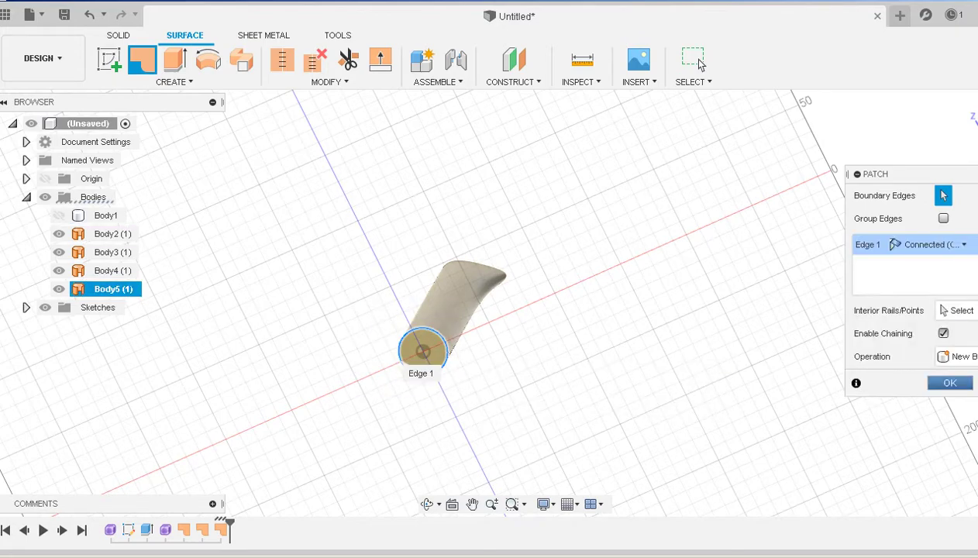
key("Return")
middle_click_drag(496, 294, 620, 419, "shift")
middle_click_drag(496, 310, 504, 349, "shift")
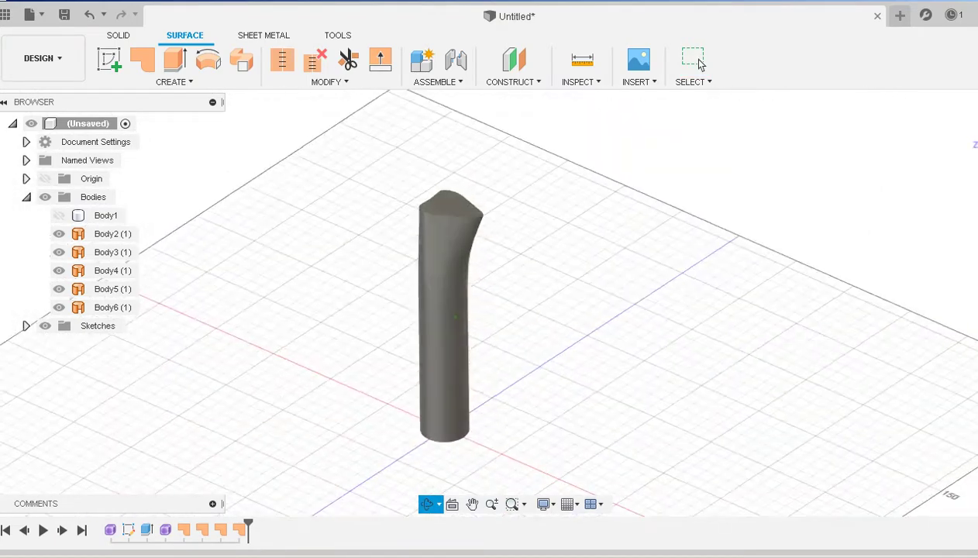
left_click(283, 60)
left_click_drag(334, 133, 563, 468)
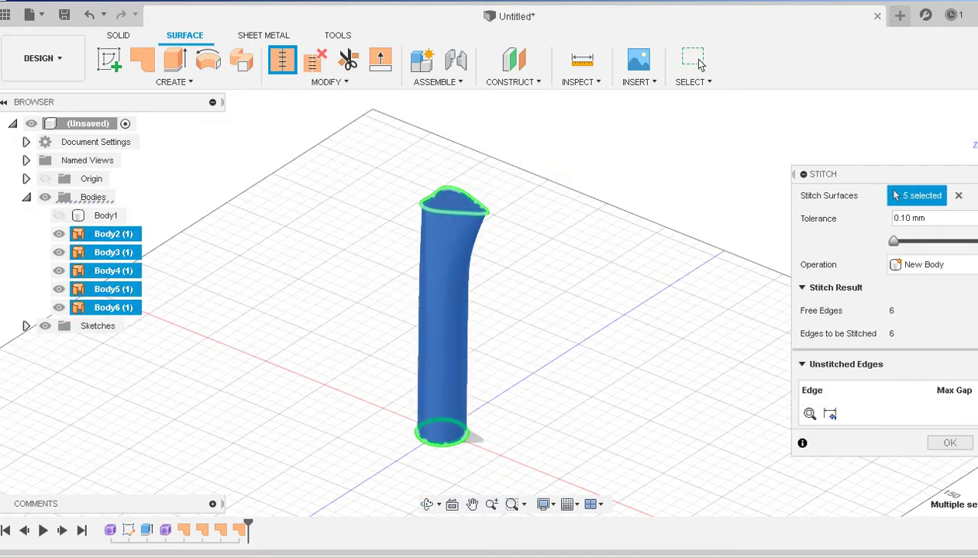
key("Return")
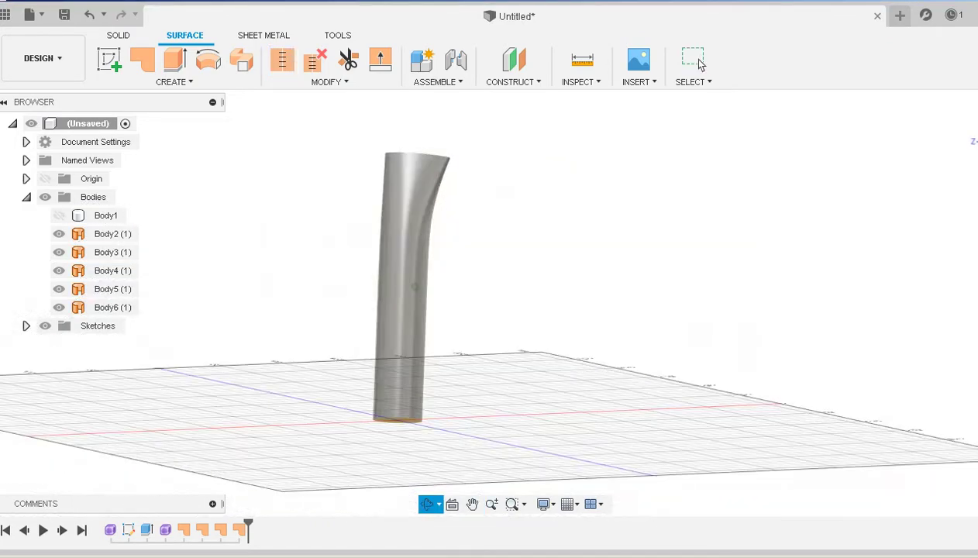
middle_click_drag(496, 295, 499, 357, "shift")
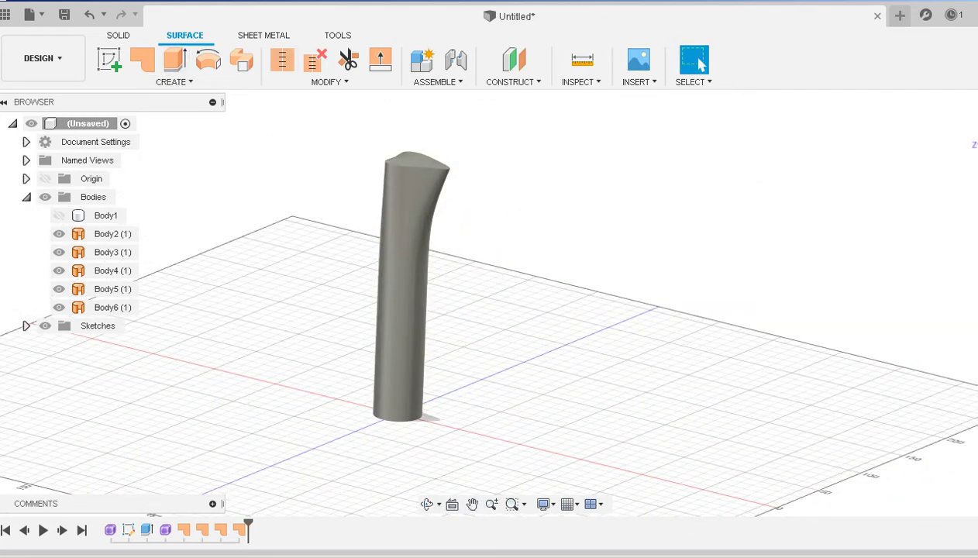
- Stitch all the stem's surface bodies, Body2 to Body6, into one new body with a 0.10 mm tolerance
middle_click_drag(465, 294, 496, 152, "shift")
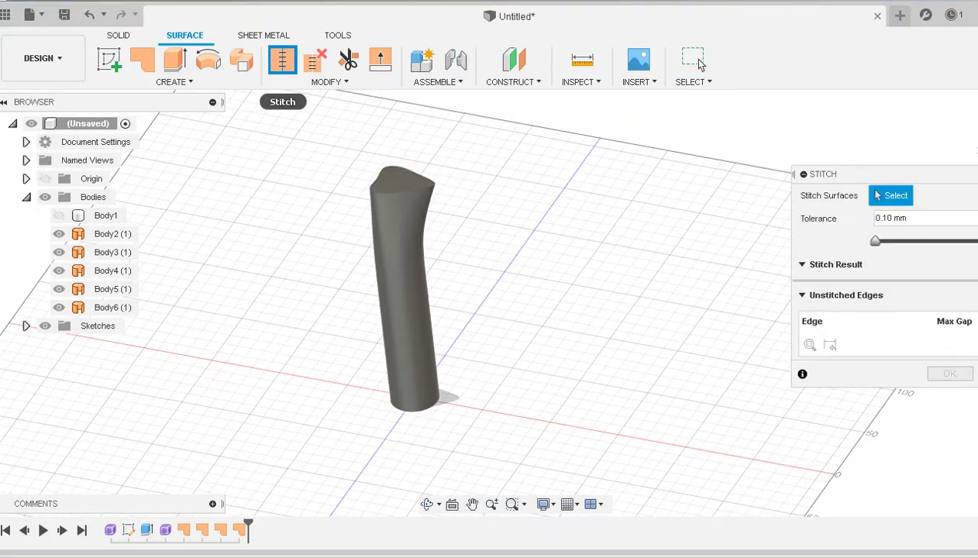
left_click_drag(325, 120, 539, 461)
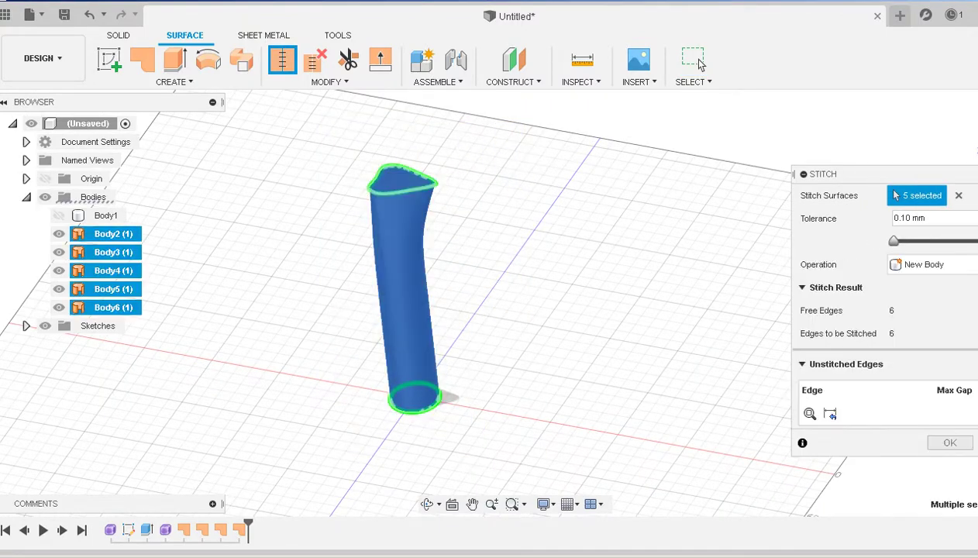
left_click(950, 443)
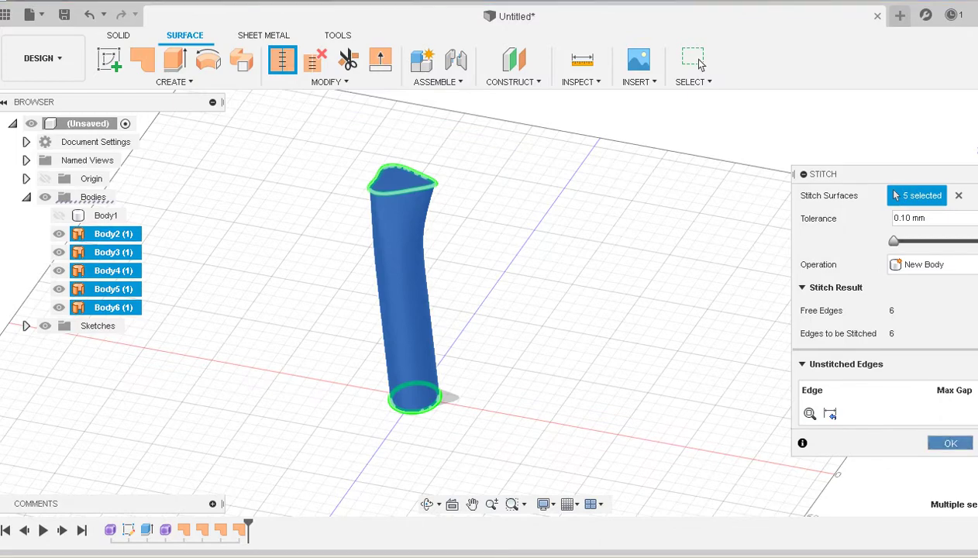
middle_click_drag(535, 372, 651, 302, "shift")
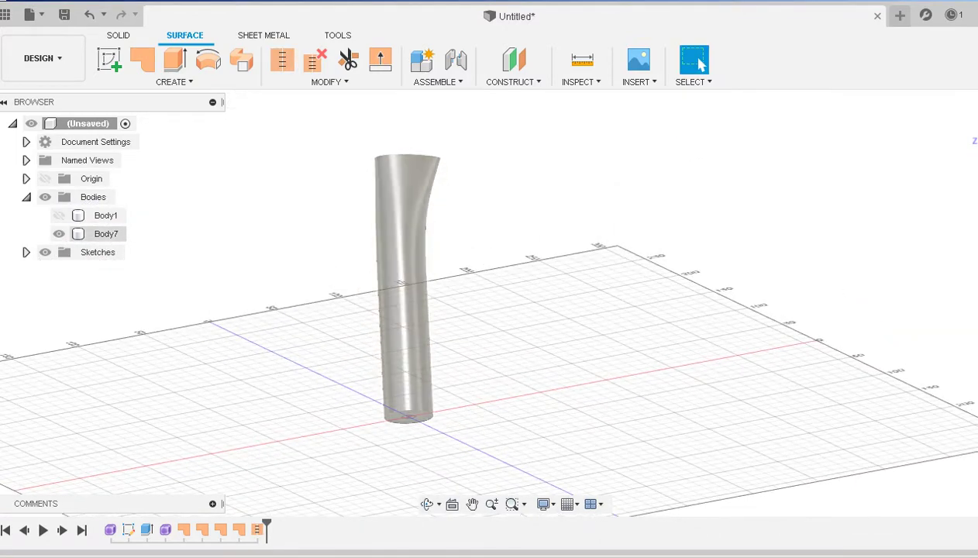
- Show the head body, Body1, again together with the stitched stem
left_click(59, 215)
middle_click_drag(558, 242, 546, 286, "shift")
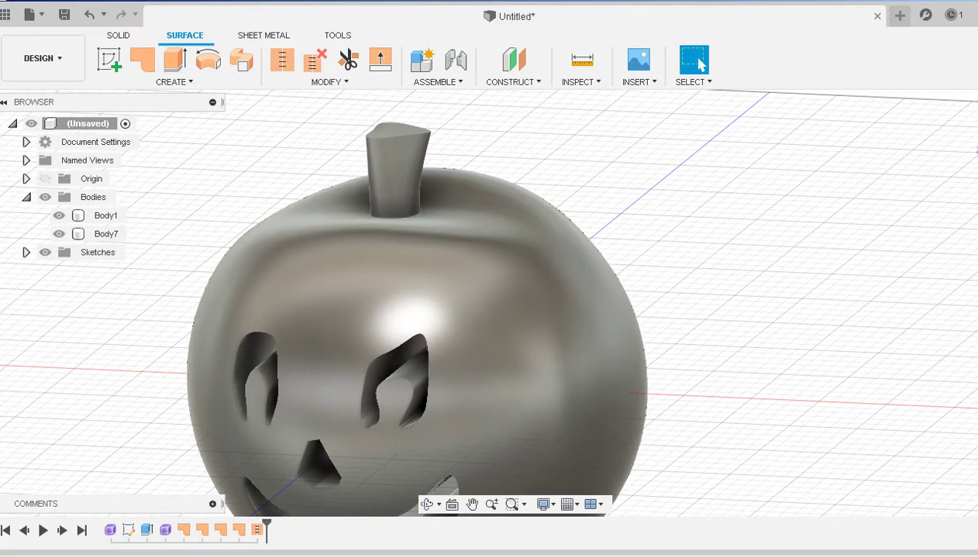
middle_click_drag(574, 299, 527, 277)
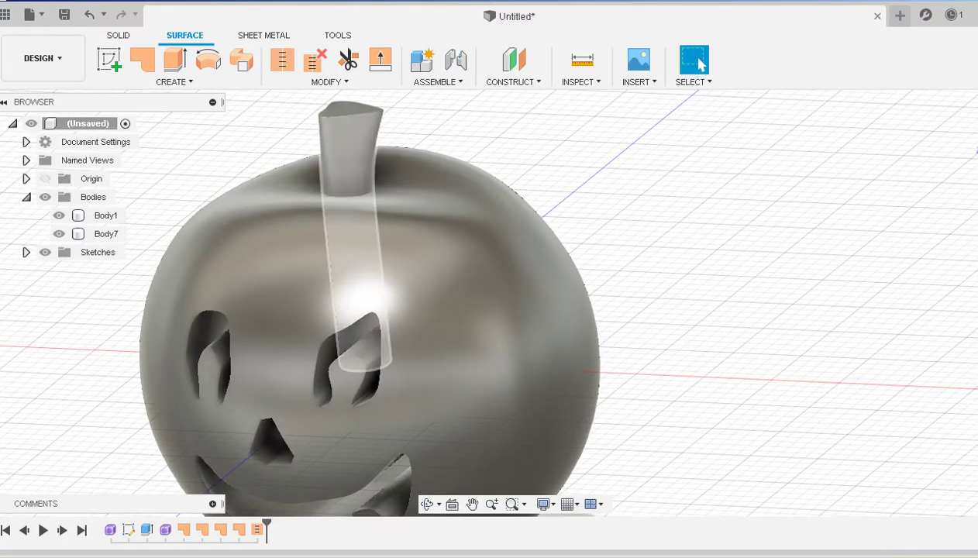
- Combine the head as target body and the stem, Body7, as tool body with the Join operation
left_click(119, 36)
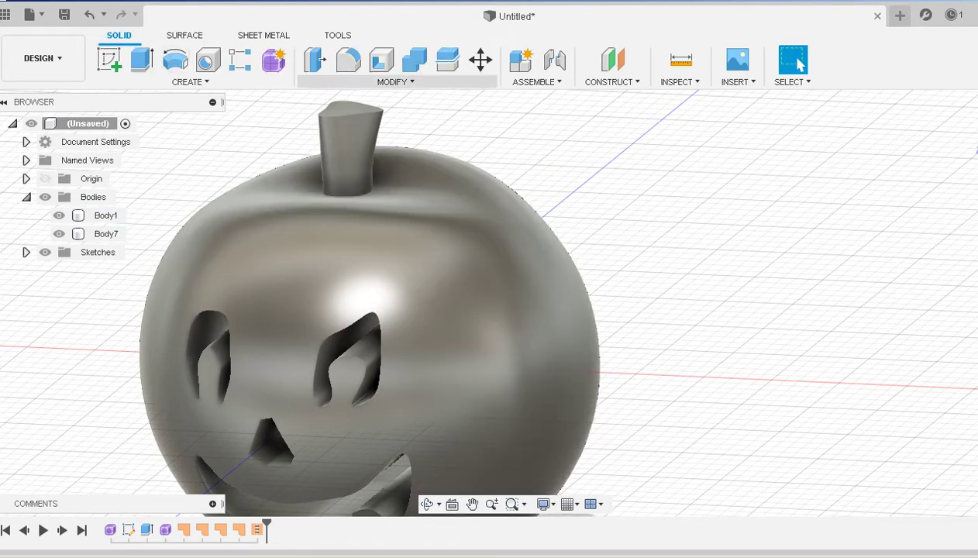
left_click(395, 81)
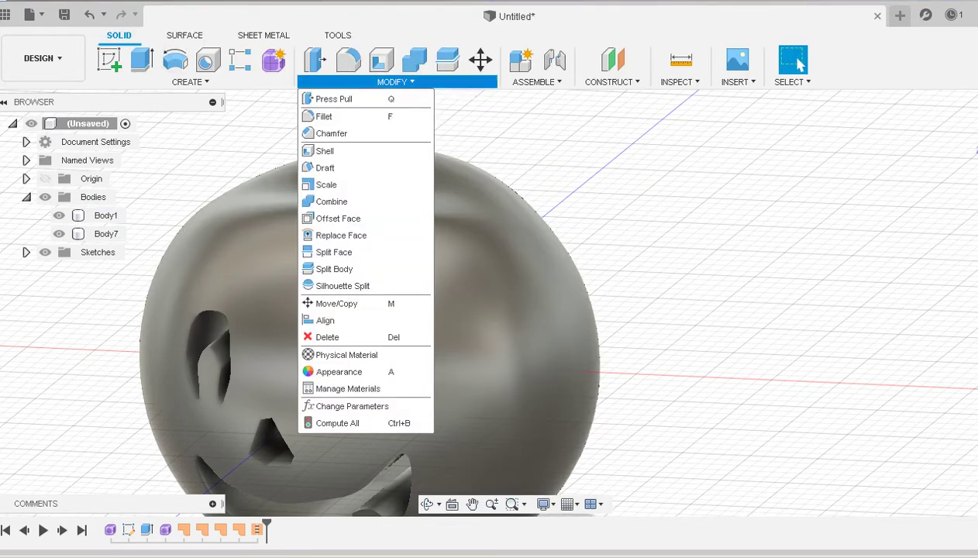
left_click(331, 201)
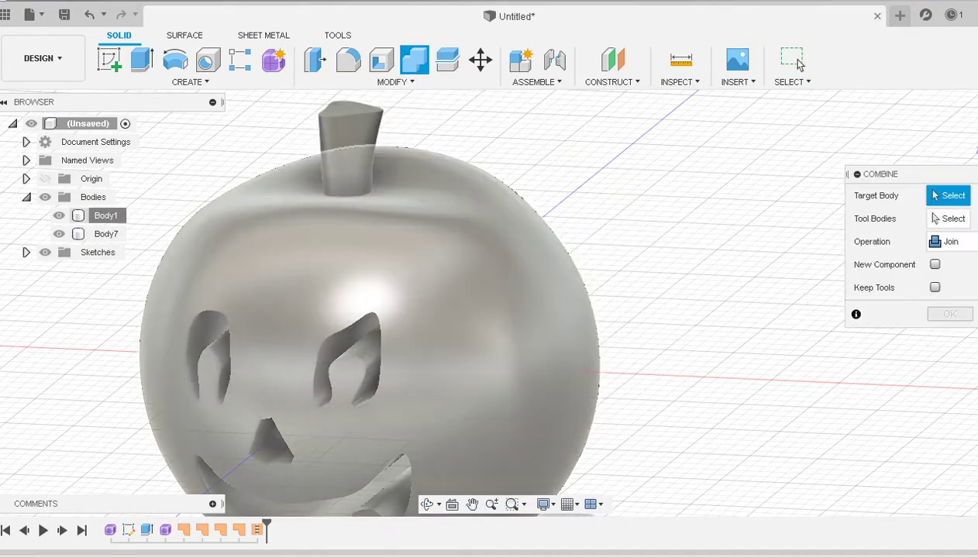
left_click(106, 216)
left_click(107, 234)
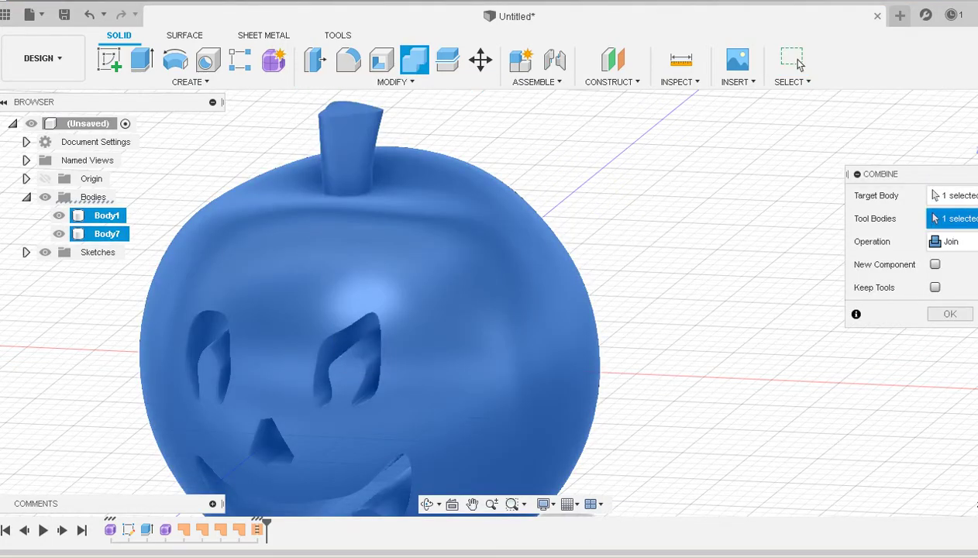
key("Return")
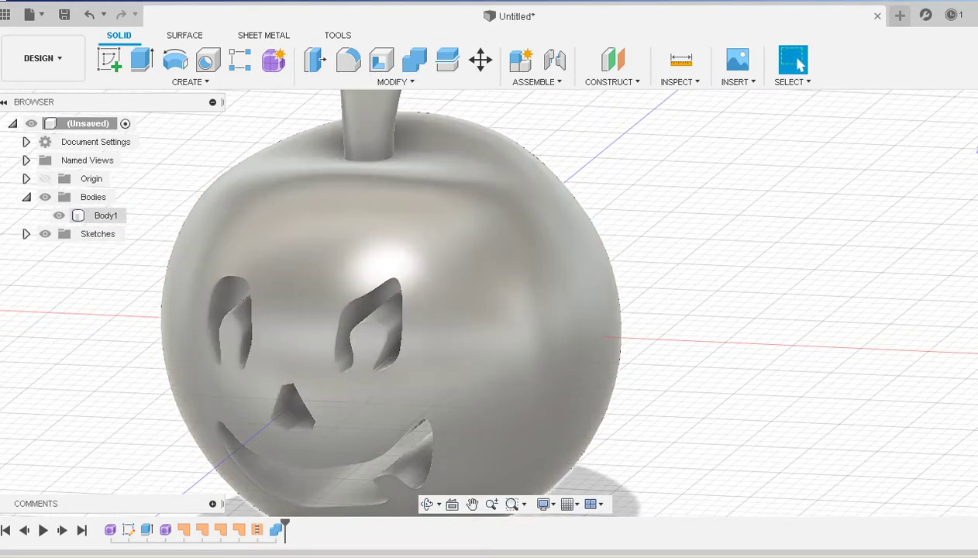
mouse_move(496, 326)
middle_mouse_down("shift")
mouse_move(497, 237)
mouse_move(547, 357)
mouse_move(564, 303)
mouse_move(490, 271)
mouse_move(488, 316)
middle_mouse_up("shift")
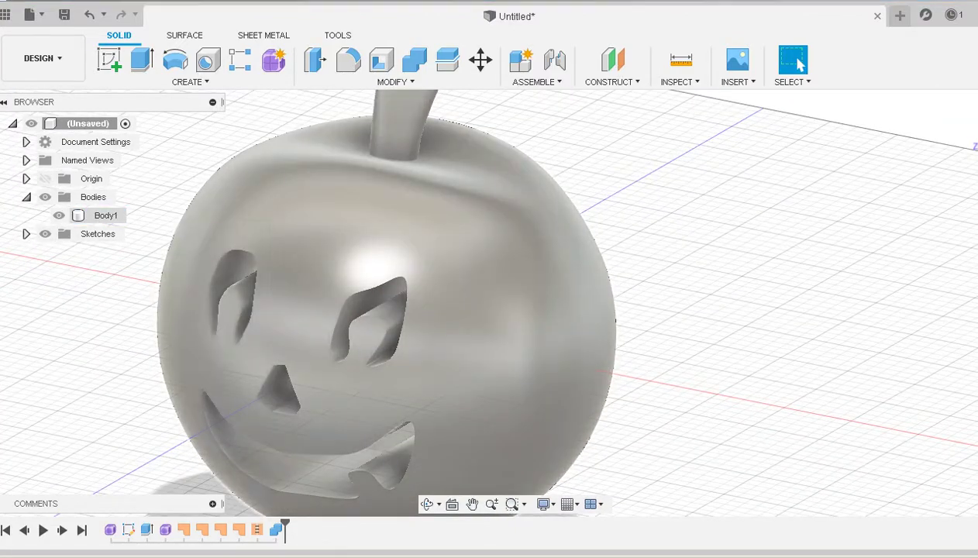
right_click(105, 217)
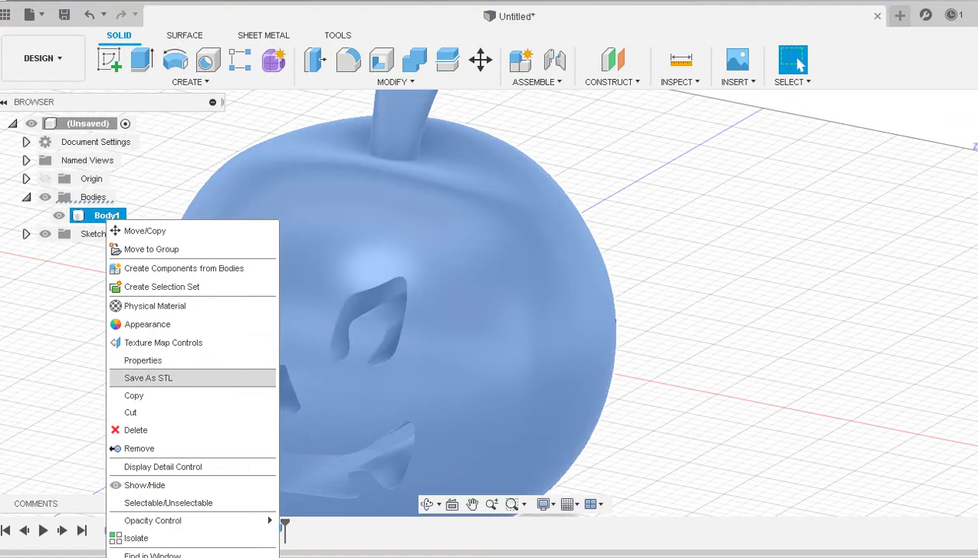
left_click(148, 378)
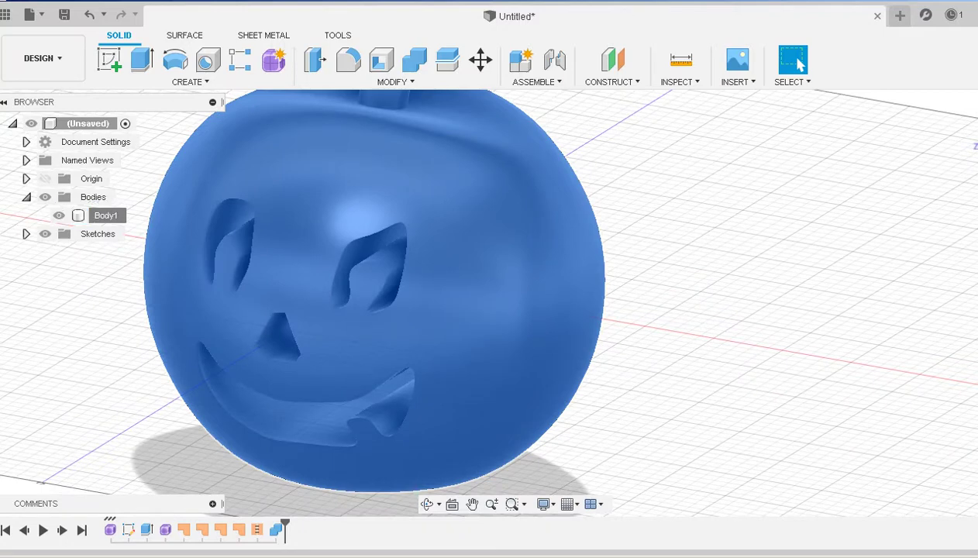
key("Escape")
middle_click_drag(403, 287, 488, 317)
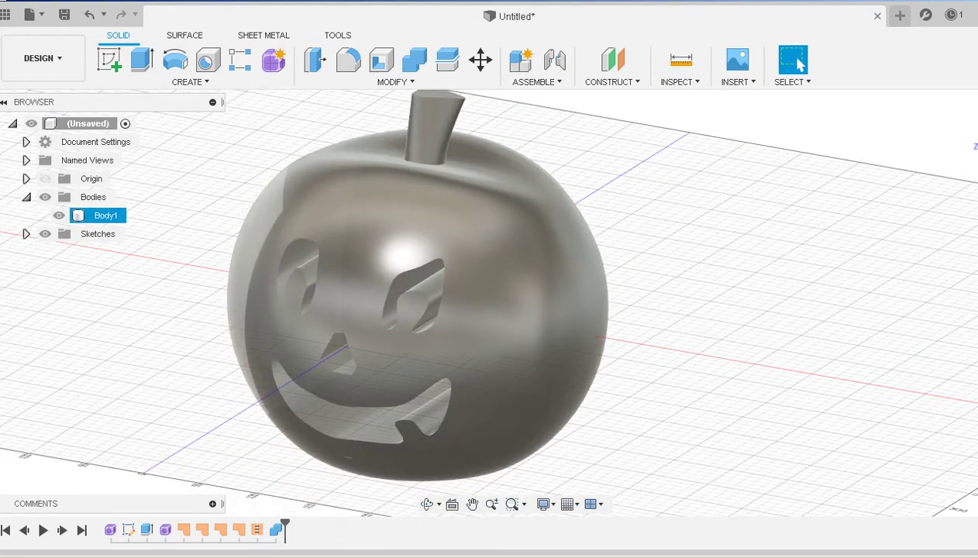
- Roll the history back to just after the head's form feature and open that form for editing in wireframe display
left_click_drag(285, 530, 117, 530)
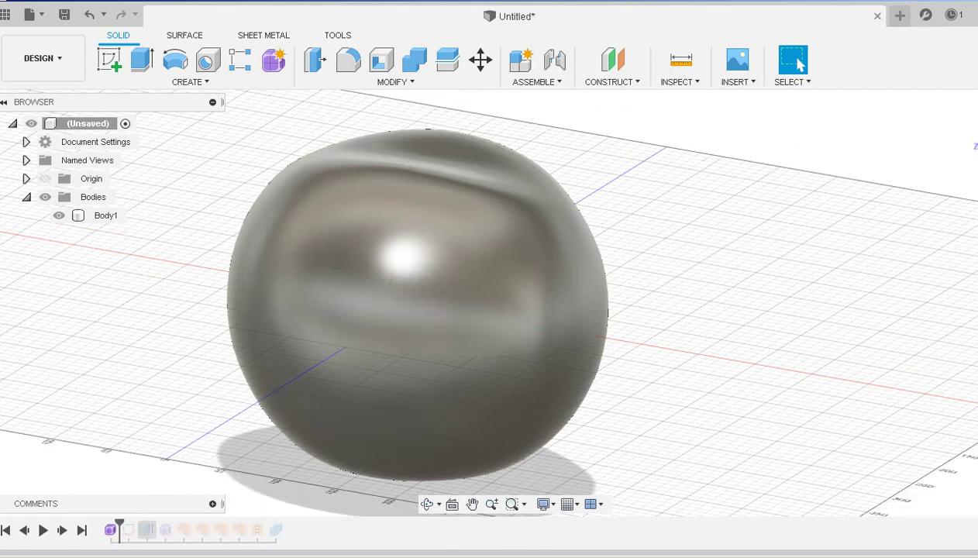
right_click(110, 530)
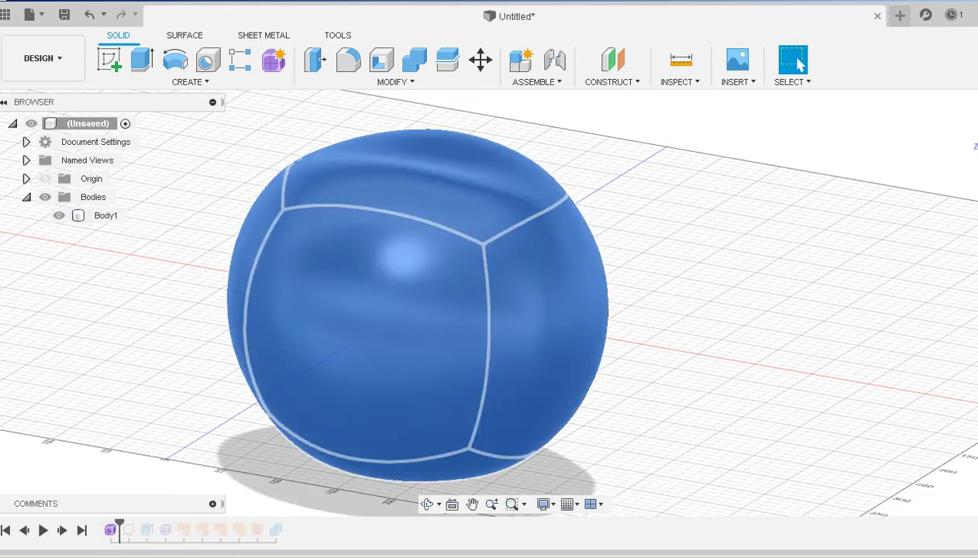
left_click(134, 393)
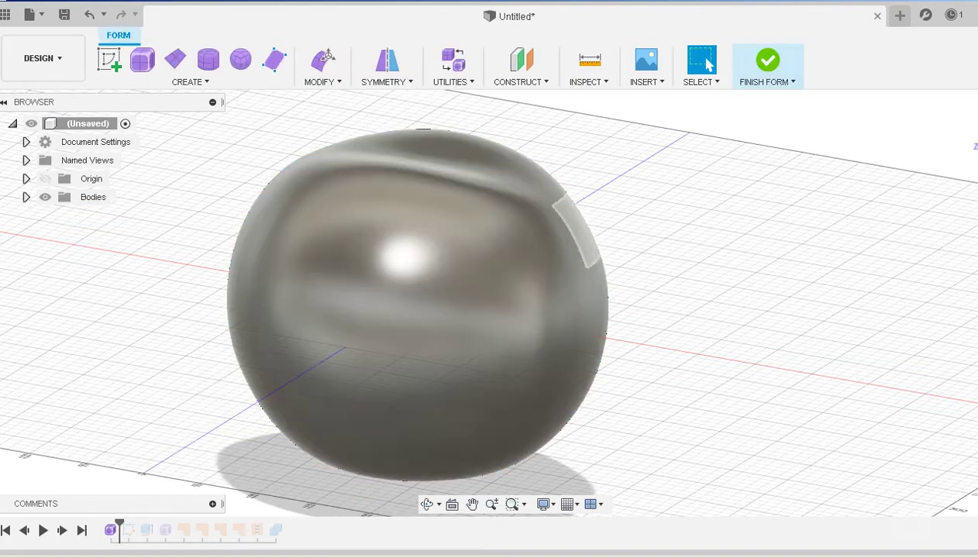
key("ctrl+7")
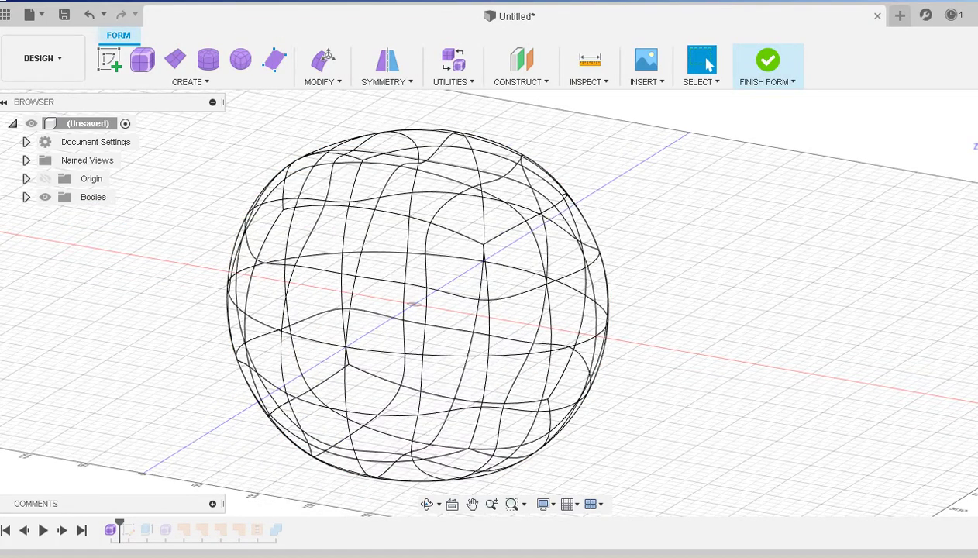
middle_click_drag(574, 225, 567, 314, "shift")
- Pull one face on the upper side of the head's form slightly outward with Edit Form
left_click(323, 61)
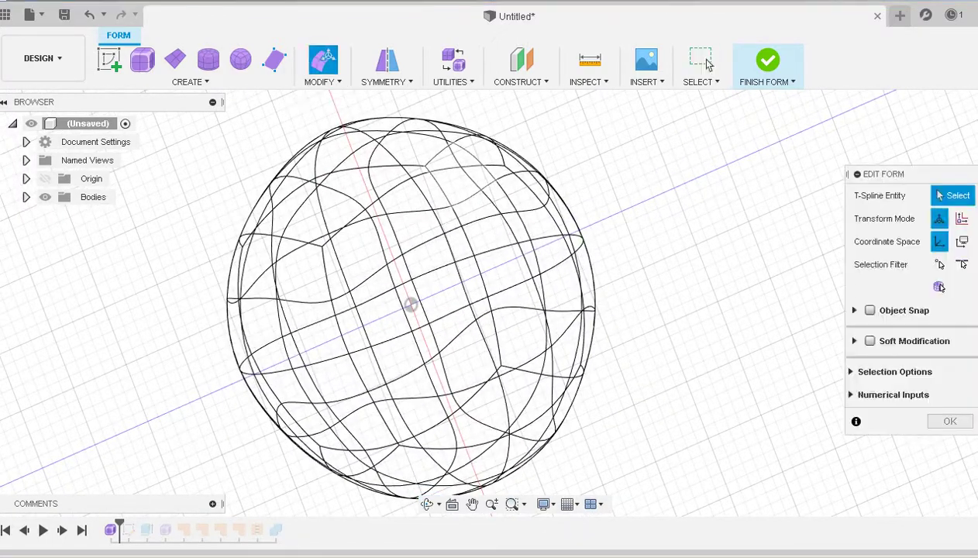
left_click(569, 235)
middle_click_drag(569, 235, 559, 193, "shift")
left_click_drag(533, 236, 554, 223)
left_click(631, 194)
middle_click_drag(536, 400, 510, 318, "shift")
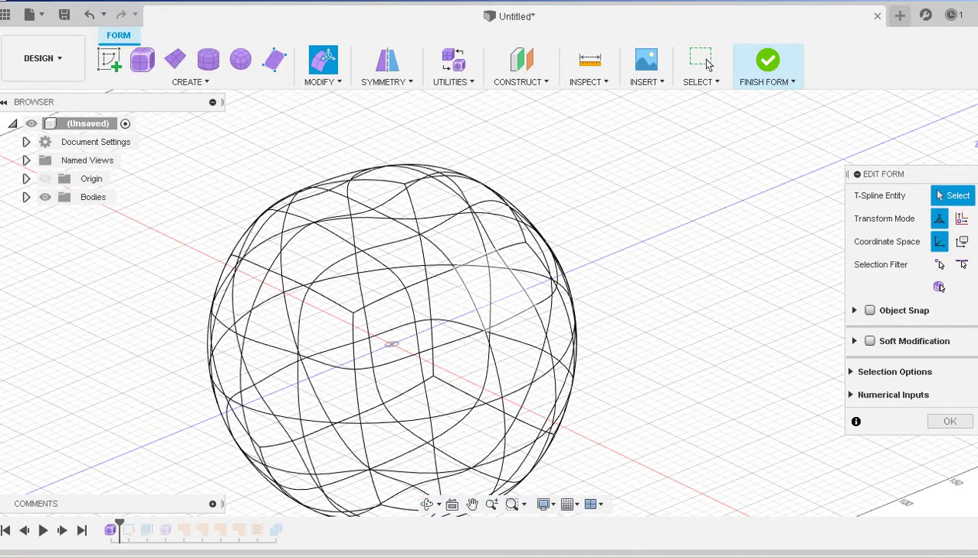
- Move another upper side face of the head's form outward and rotate it by about 1.3 degrees
left_click(496, 292)
middle_click_drag(560, 341, 603, 301, "shift")
left_click_drag(550, 292, 561, 295)
left_click_drag(522, 244, 563, 238)
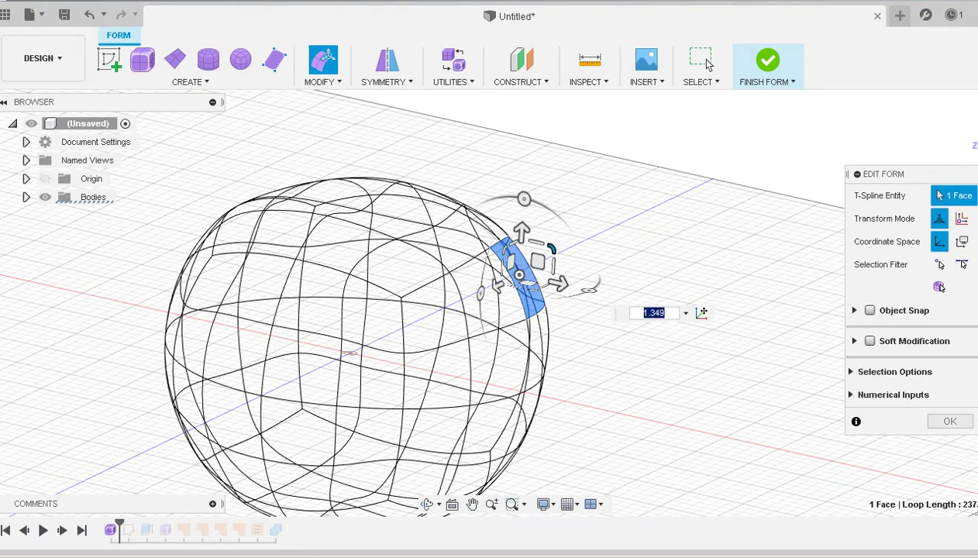
left_click(950, 421)
- Finish the head's form in shaded display and roll the history forward to the end, after the Combine feature
middle_click_drag(736, 260, 725, 289, "shift")
left_click(767, 62)
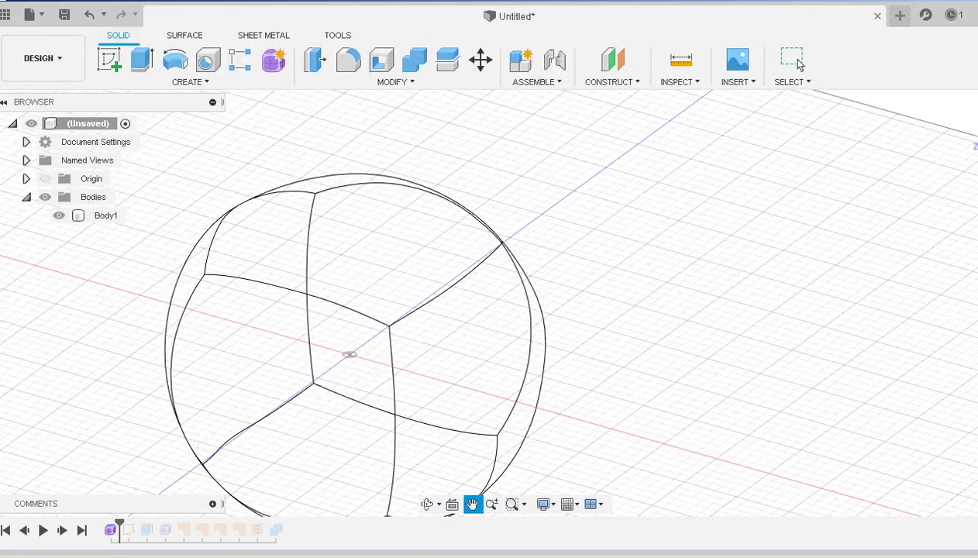
left_click(799, 62)
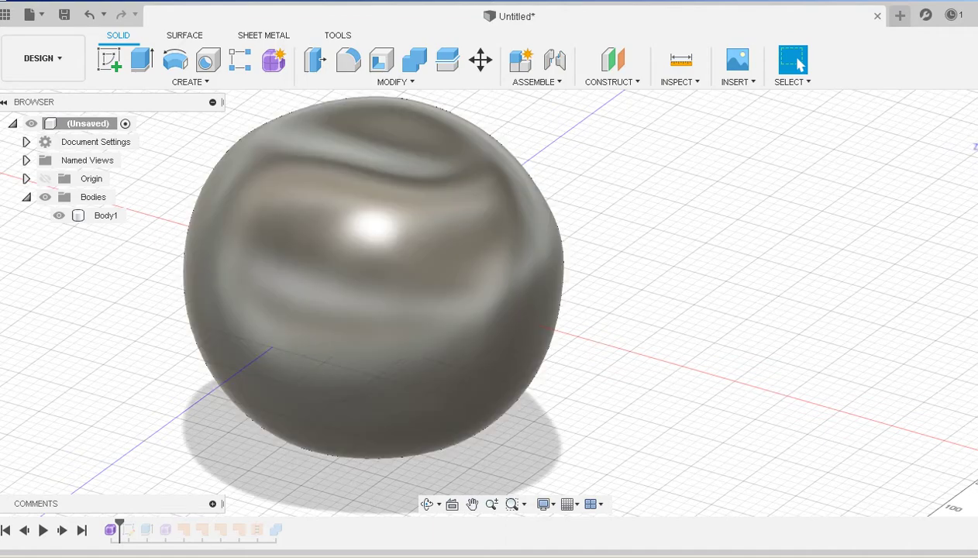
middle_click_drag(465, 302, 488, 298, "shift")
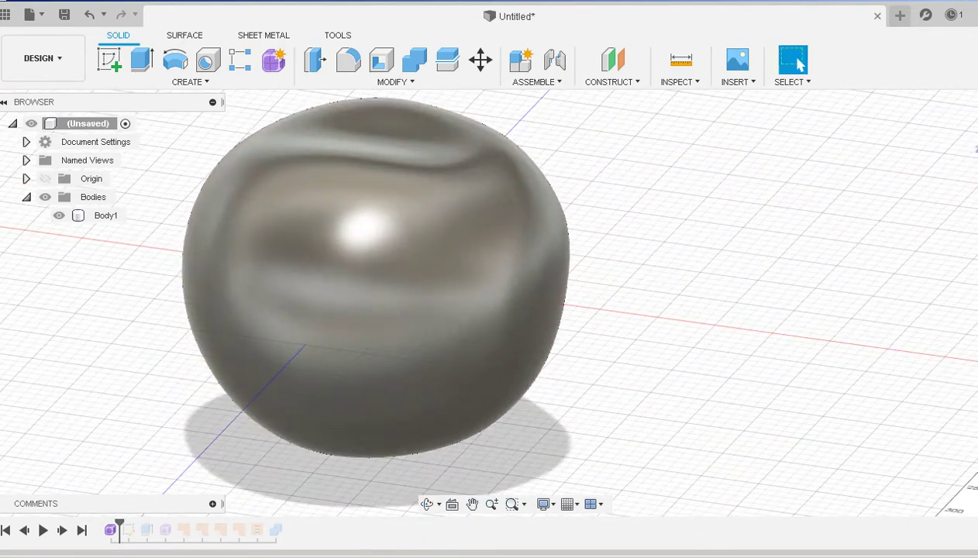
left_click_drag(118, 530, 279, 529)
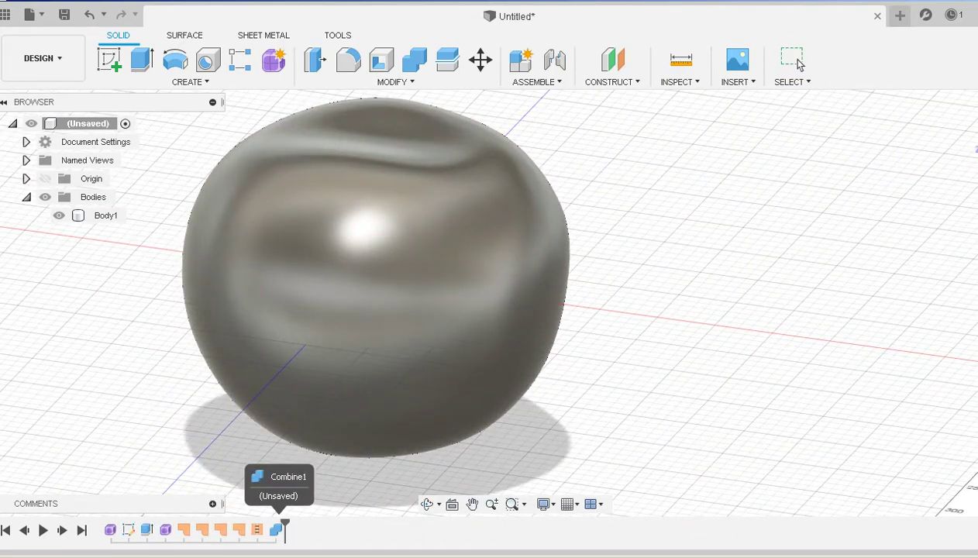
middle_click_drag(493, 321, 471, 384, "shift")
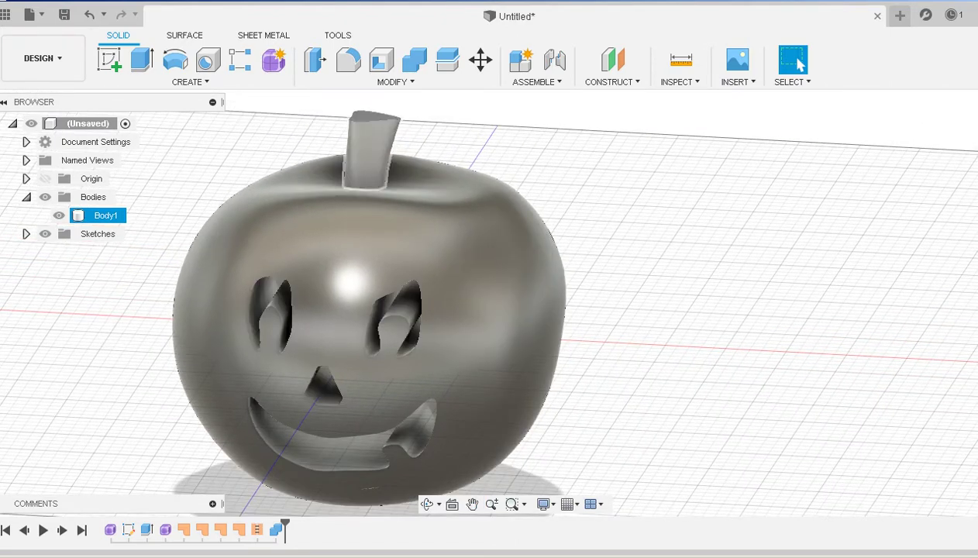
- Roll the history back to just after the stem's form feature, hide Body1 and open the stem form for editing
left_click_drag(285, 529, 174, 528)
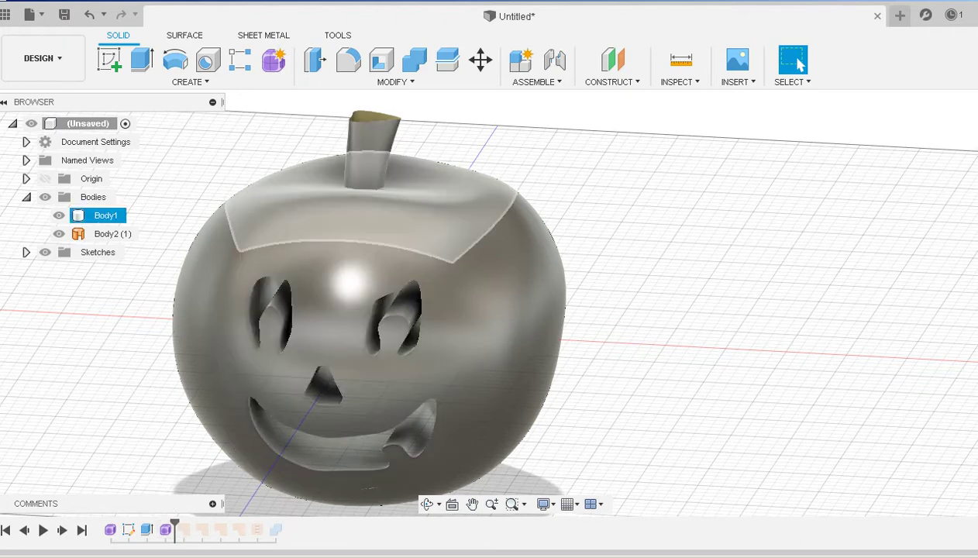
left_click(59, 216)
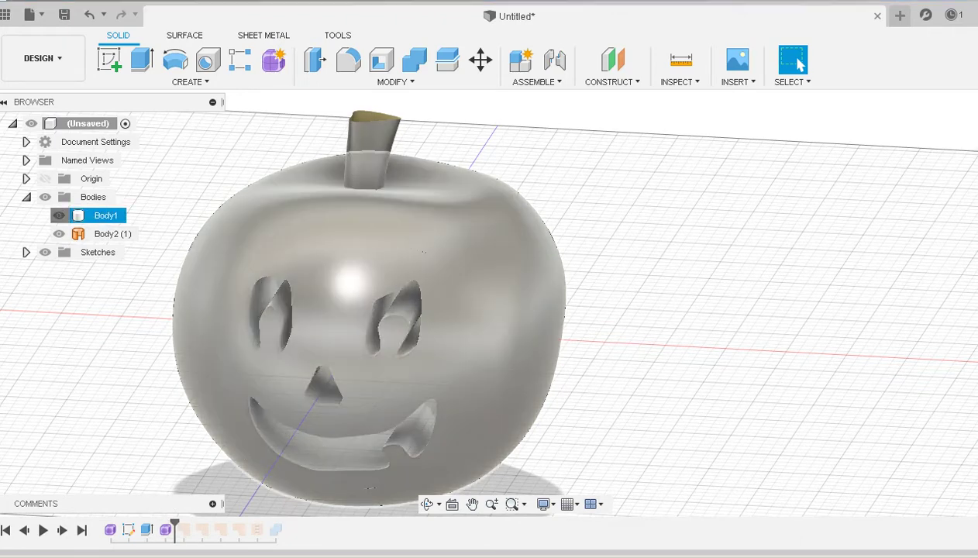
right_click(165, 530)
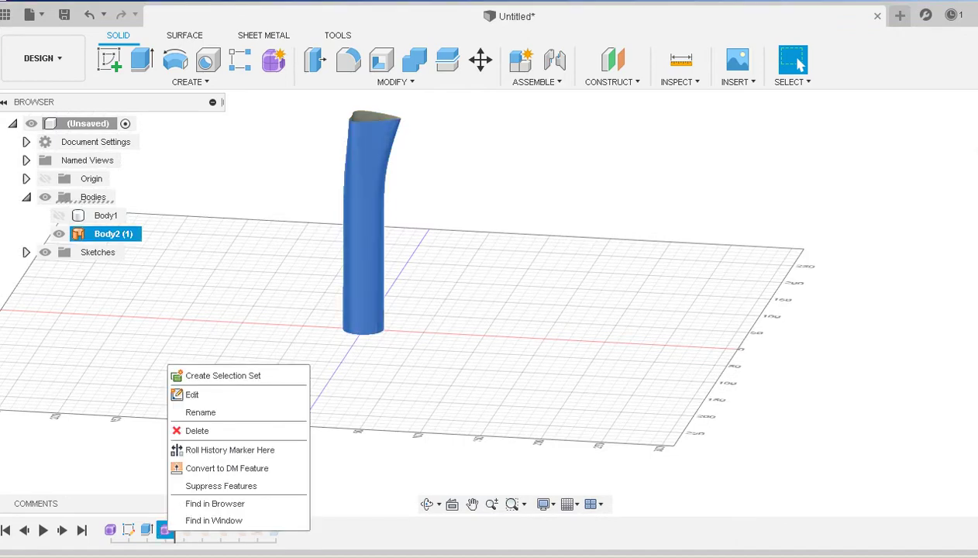
left_click(193, 395)
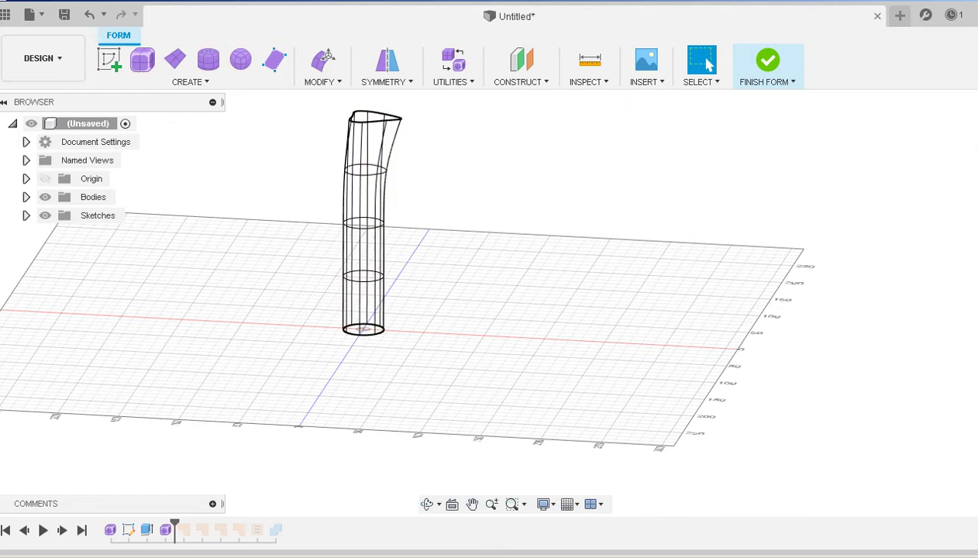
- Tilt all eight edges of the stem's top rim with Edit Form and shift them about 12 mm sideways and 1.3 mm vertically
middle_click_drag(389, 130, 384, 203)
scroll(382, 181, "up", 5)
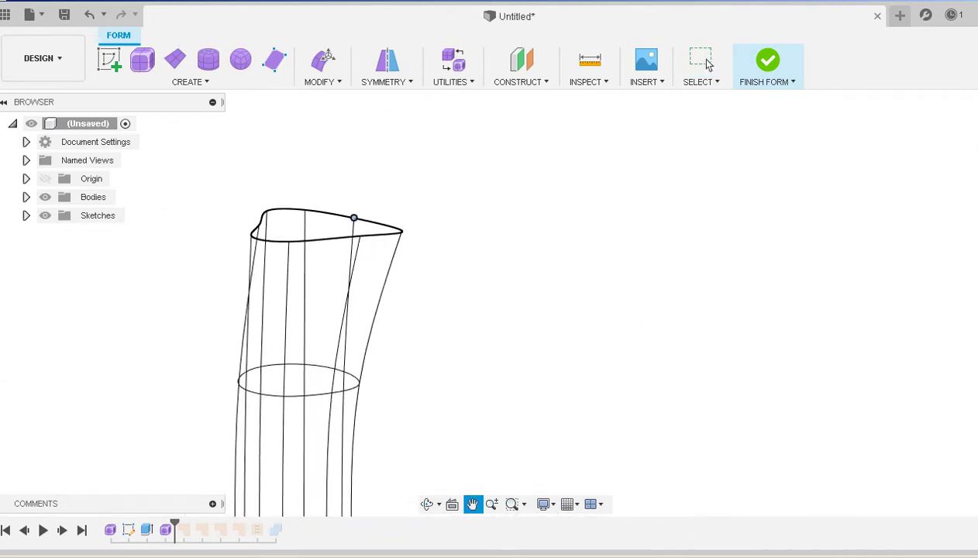
middle_click_drag(362, 235, 364, 252, "shift")
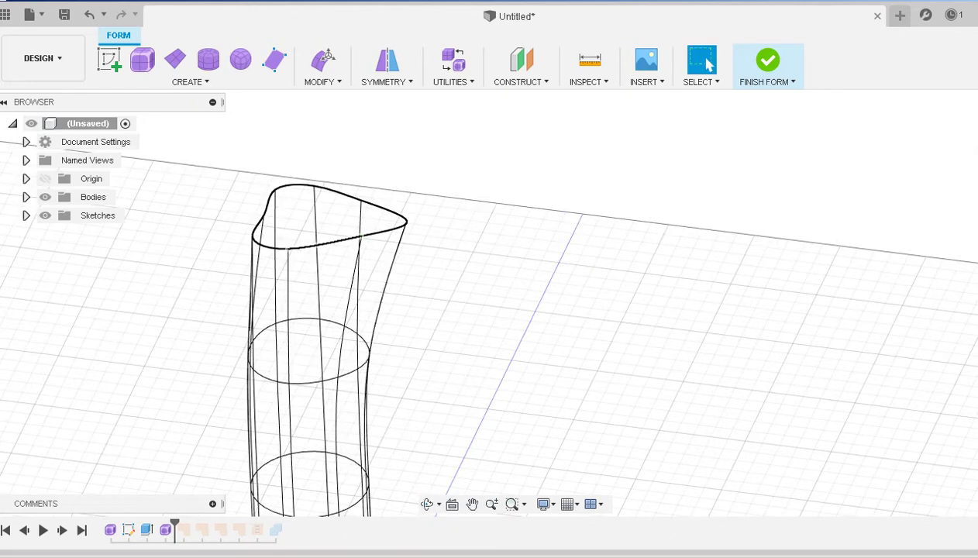
left_click(333, 242)
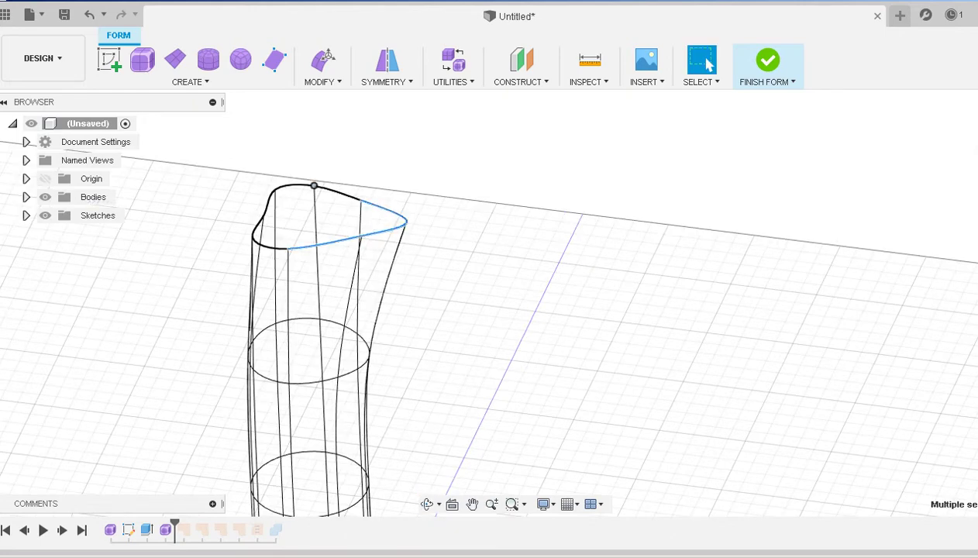
left_click(337, 193, "ctrl")
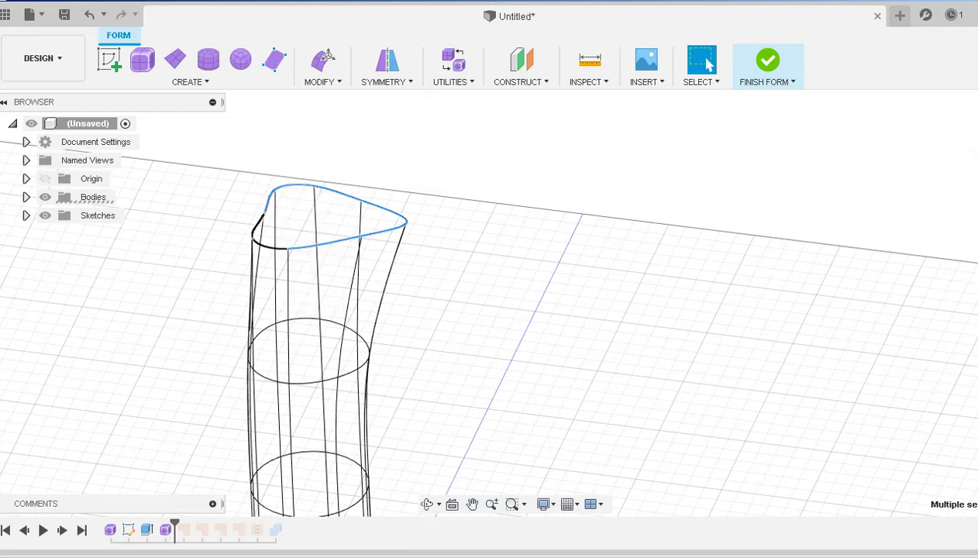
left_click(269, 246, "ctrl")
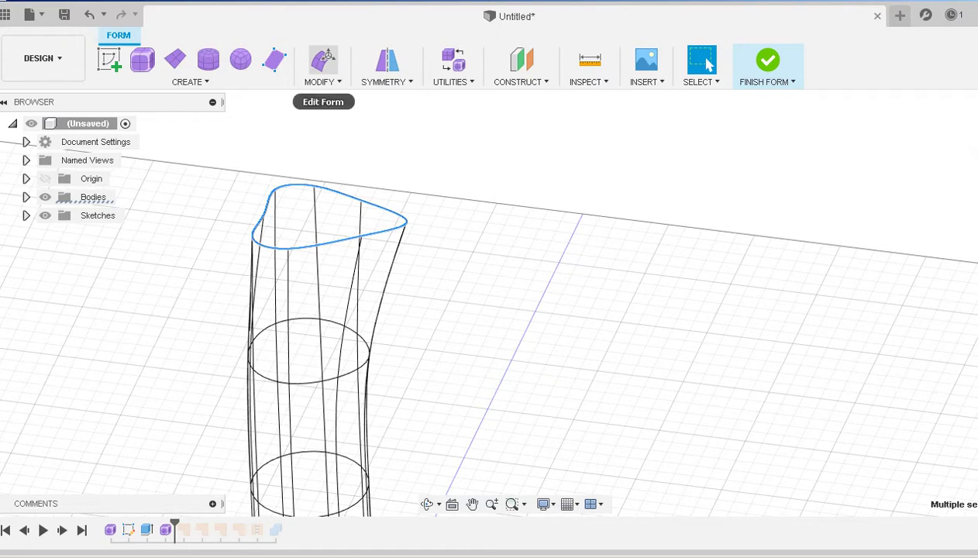
left_click(324, 60)
middle_click_drag(335, 236, 337, 194, "shift")
left_click_drag(315, 145, 341, 151)
left_click_drag(333, 204, 377, 202)
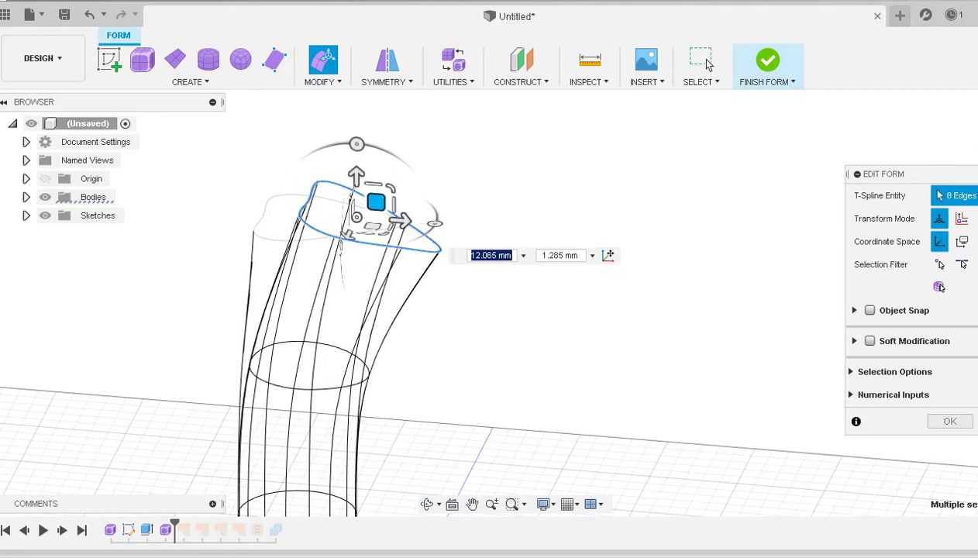
- Move the pointed corner vertex of the stem's top rim inward to shorten the tip
left_click(441, 250)
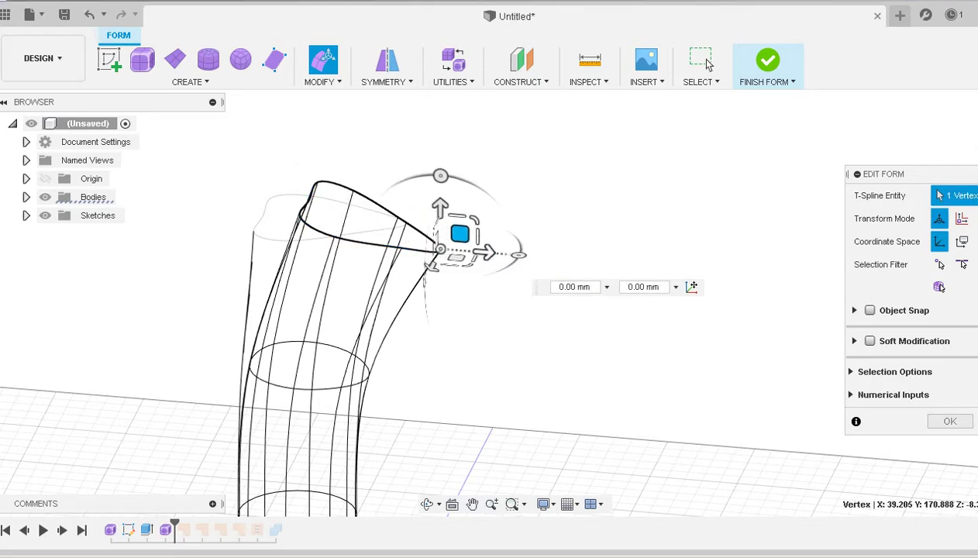
left_click_drag(484, 252, 432, 249)
left_click(950, 421)
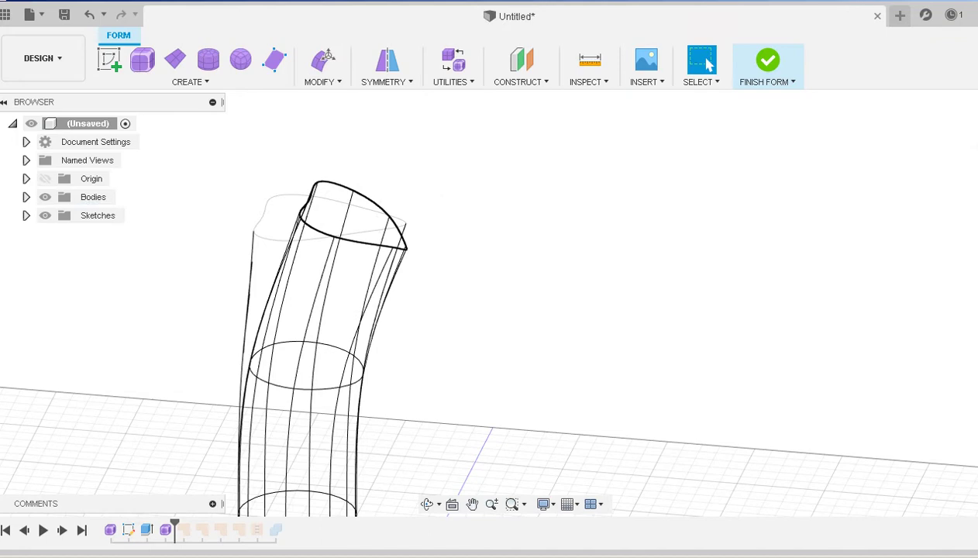
- Finish the stem's form and show Body1 again in shaded display
scroll(517, 310, "down", 5)
scroll(518, 311, "down", 1)
middle_click_drag(517, 310, 488, 231)
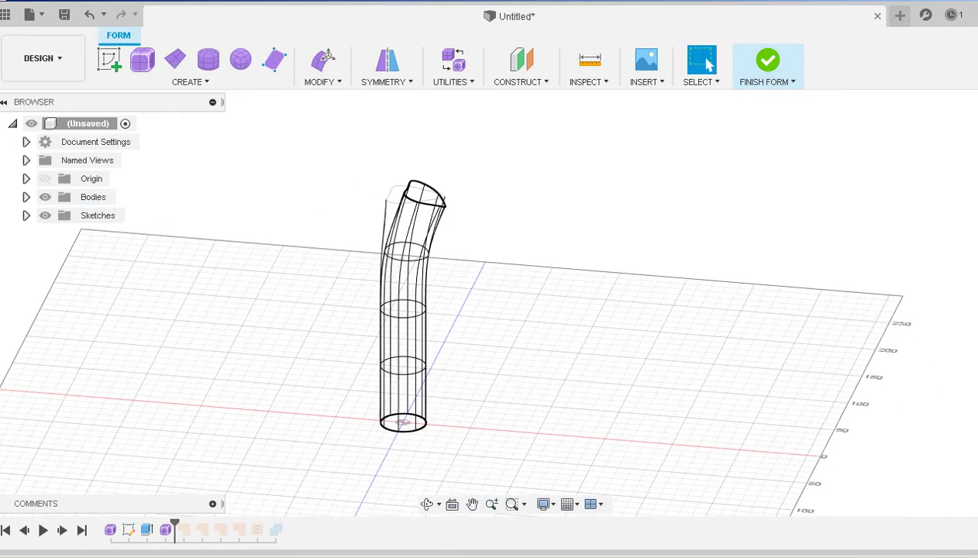
scroll(424, 184, "up", 4)
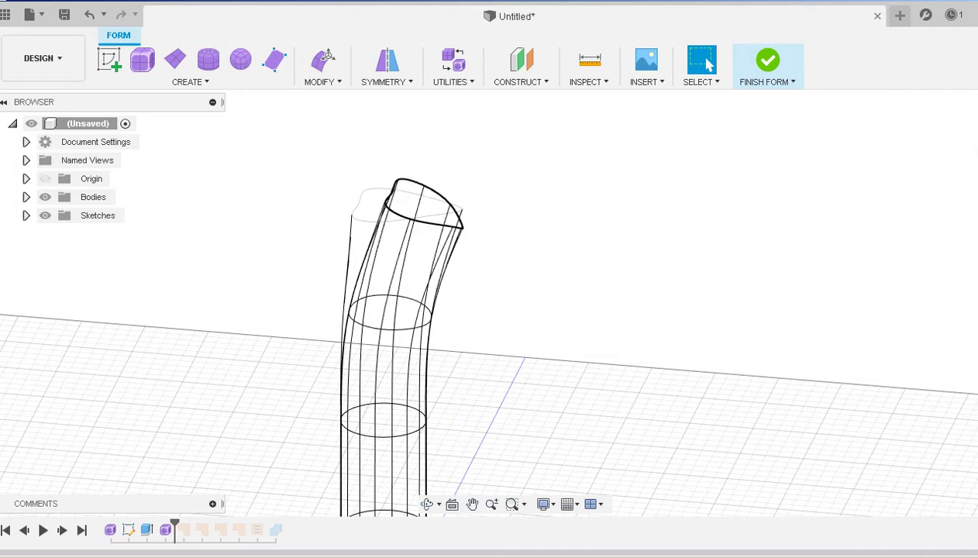
scroll(527, 272, "down", 4)
middle_click_drag(527, 271, 459, 227)
left_click(768, 62)
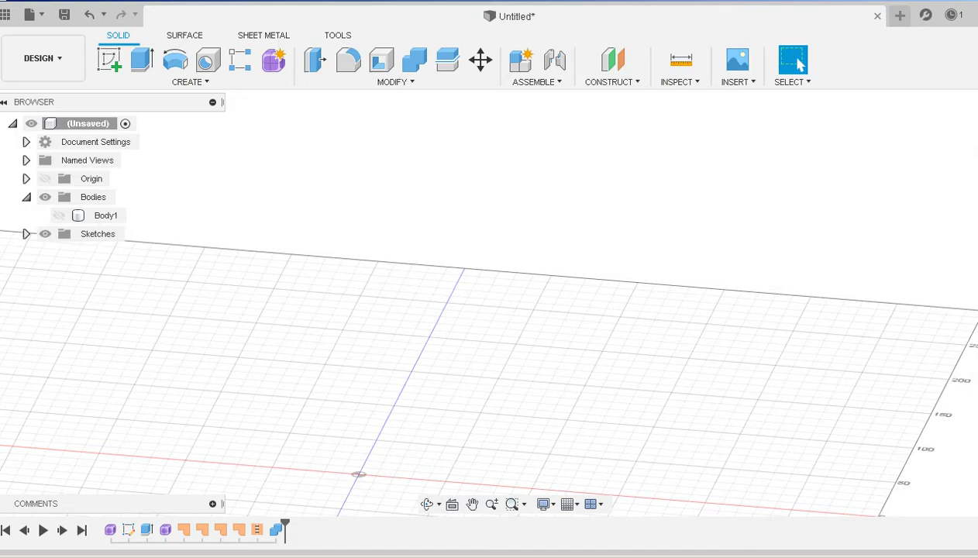
left_click(59, 215)
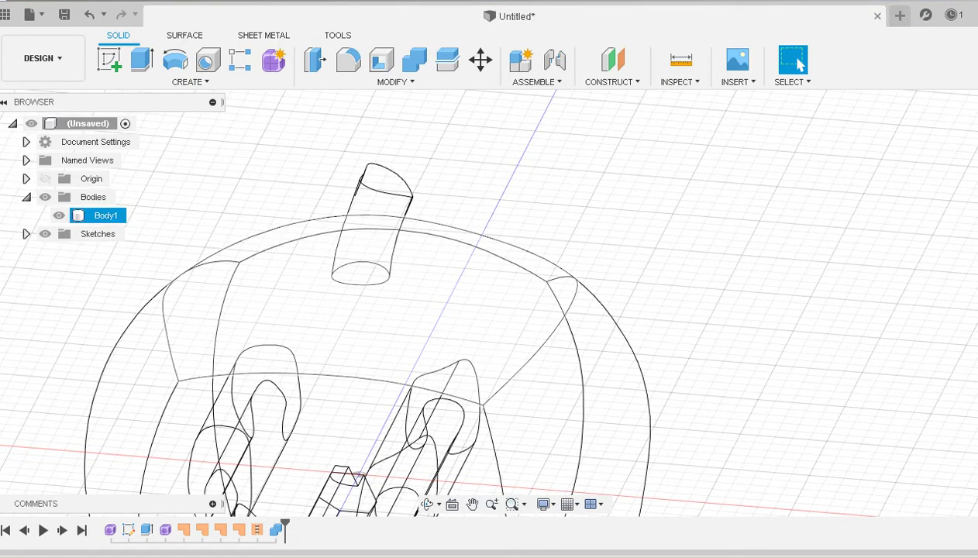
middle_click_drag(368, 329, 350, 247)
scroll(649, 223, "down", 4)
middle_click_drag(650, 223, 689, 221, "shift")
middle_click_drag(496, 380, 397, 364, "shift")
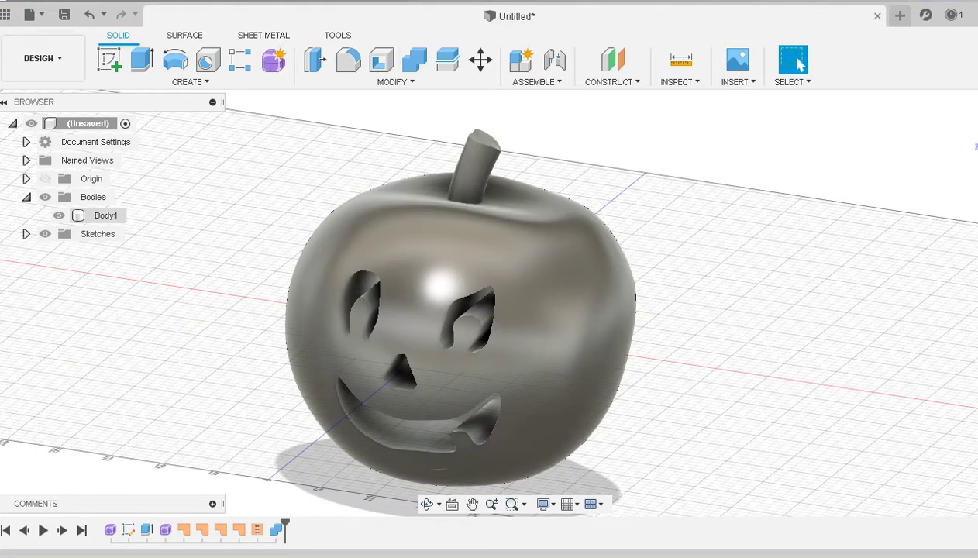
right_click(107, 216)
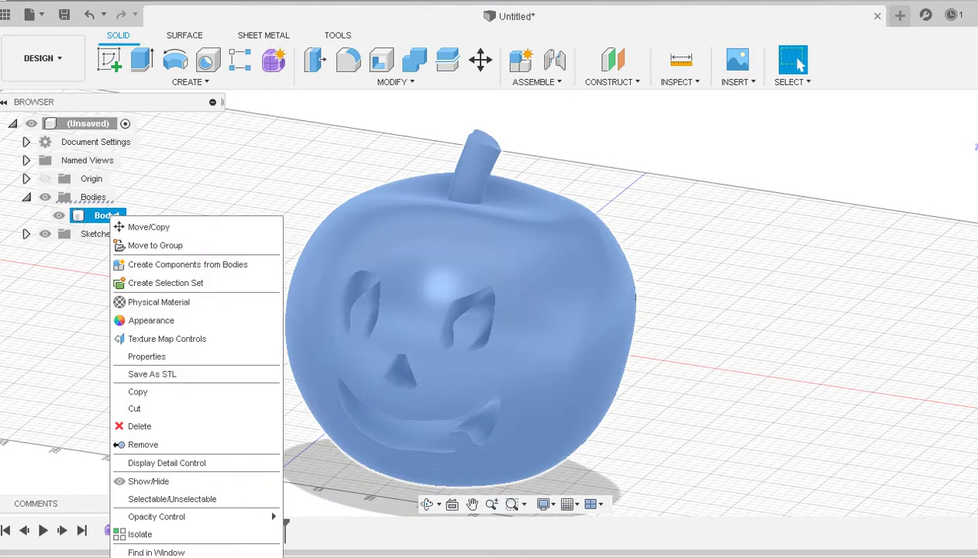
key("Escape")
key("Escape")
middle_click_drag(458, 372, 448, 341, "shift")
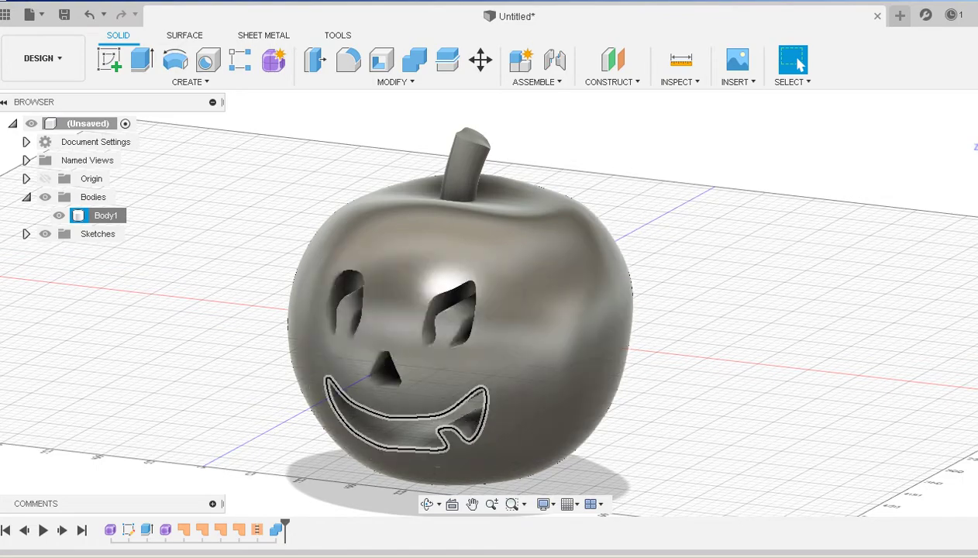
- Start a sketch on the front plane and draw vertical lines from the origin about 115 mm up and back down past the mouth
mouse_move(465, 403)
middle_mouse_down("shift")
mouse_move(474, 371)
mouse_move(470, 389)
middle_mouse_up("shift")
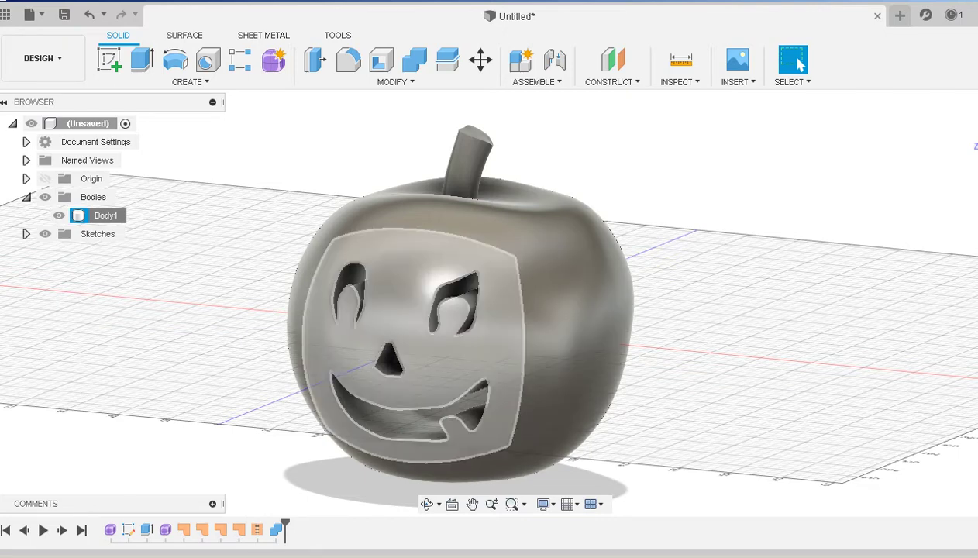
middle_click_drag(554, 310, 576, 360, "shift")
left_click(800, 66)
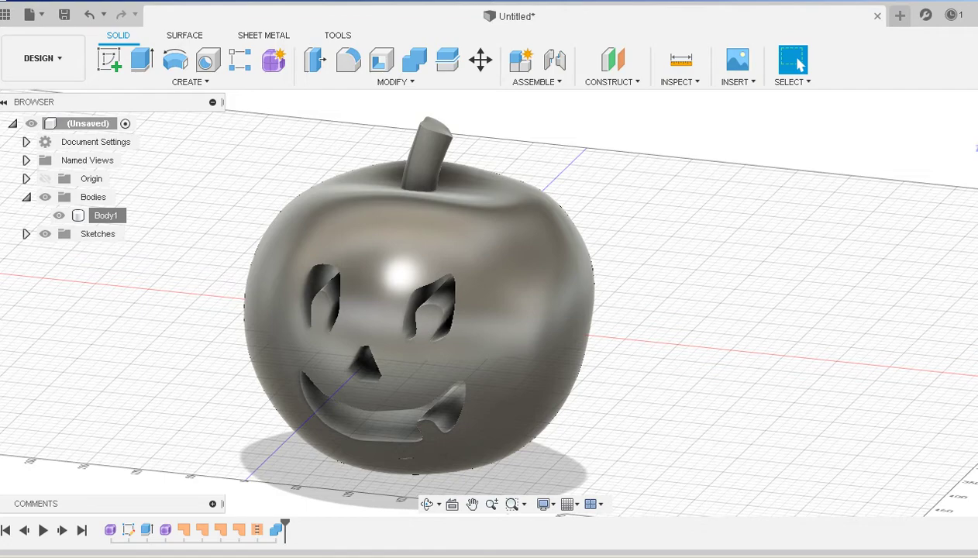
left_click(110, 59)
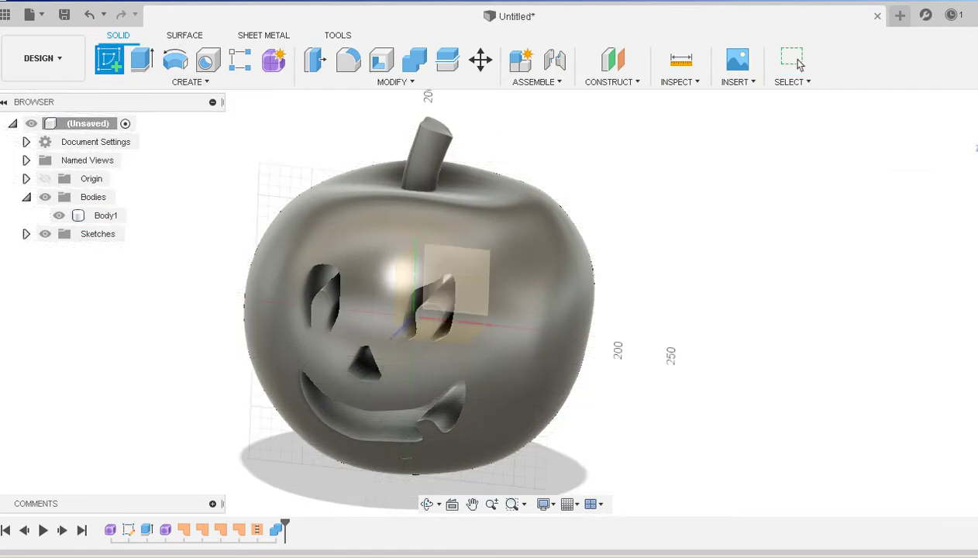
left_click(462, 277)
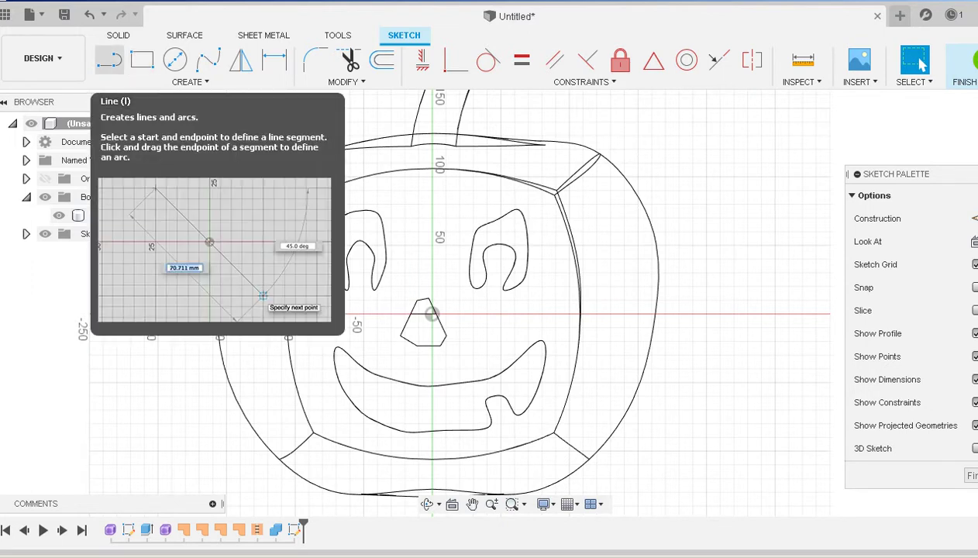
left_click(109, 60)
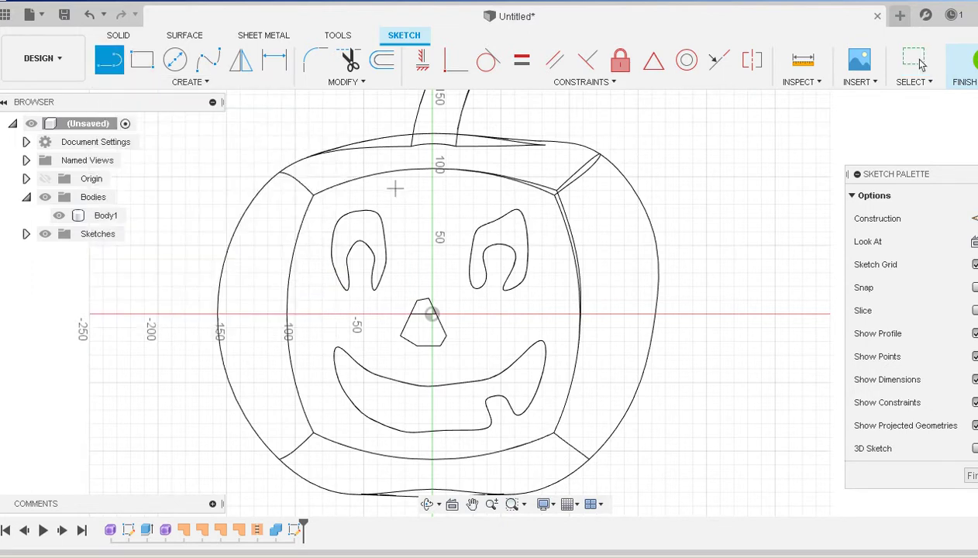
left_click(431, 314)
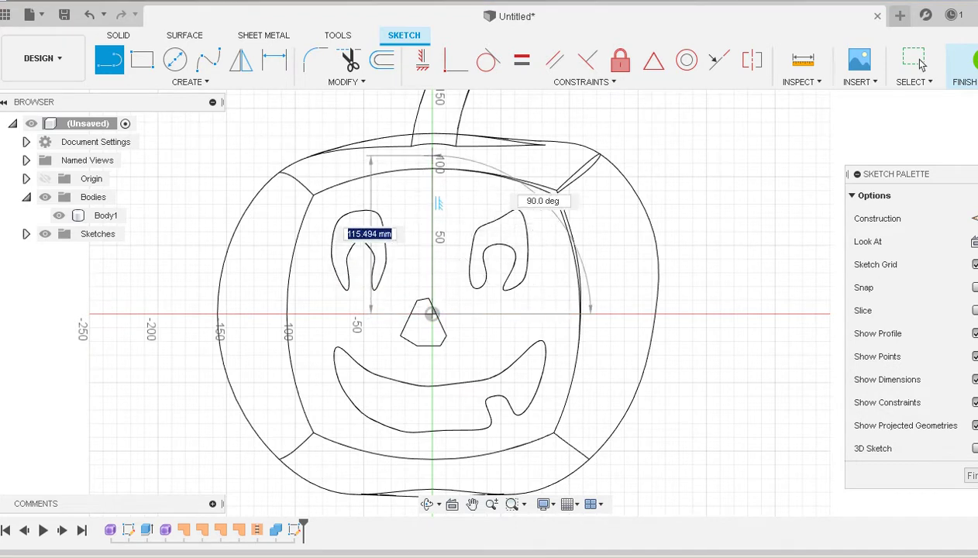
left_click(431, 159)
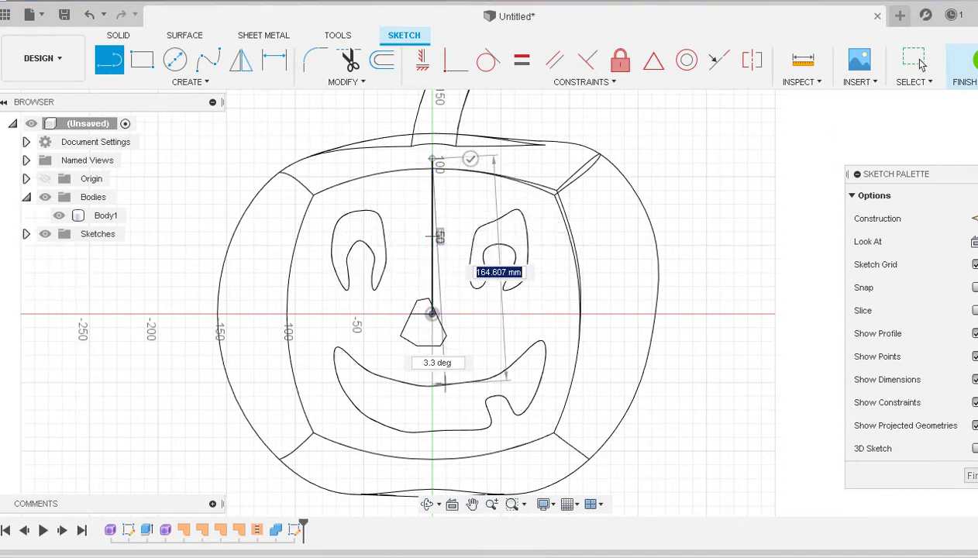
left_click(432, 444)
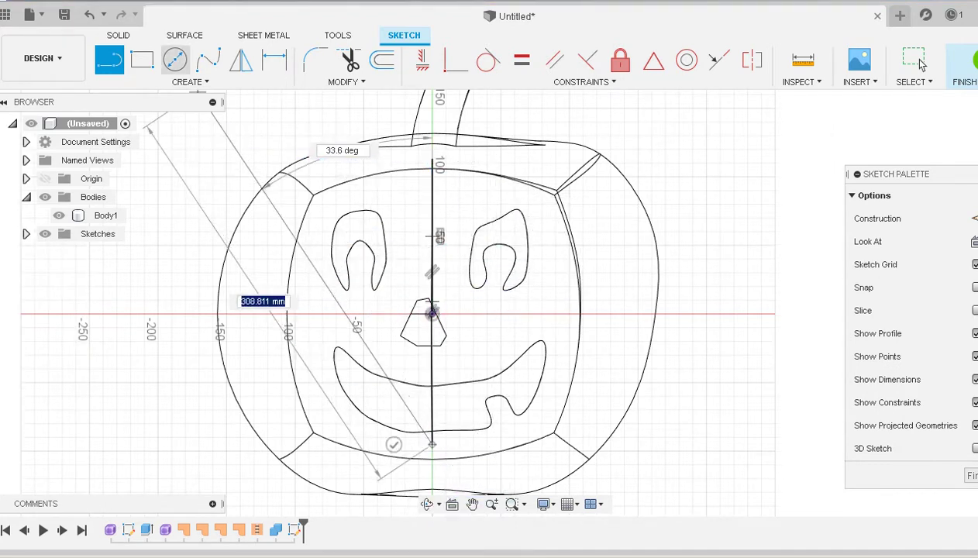
- Draw a circle centred on the origin through the vertical line's upper end and extend the line down to the circle
key("c")
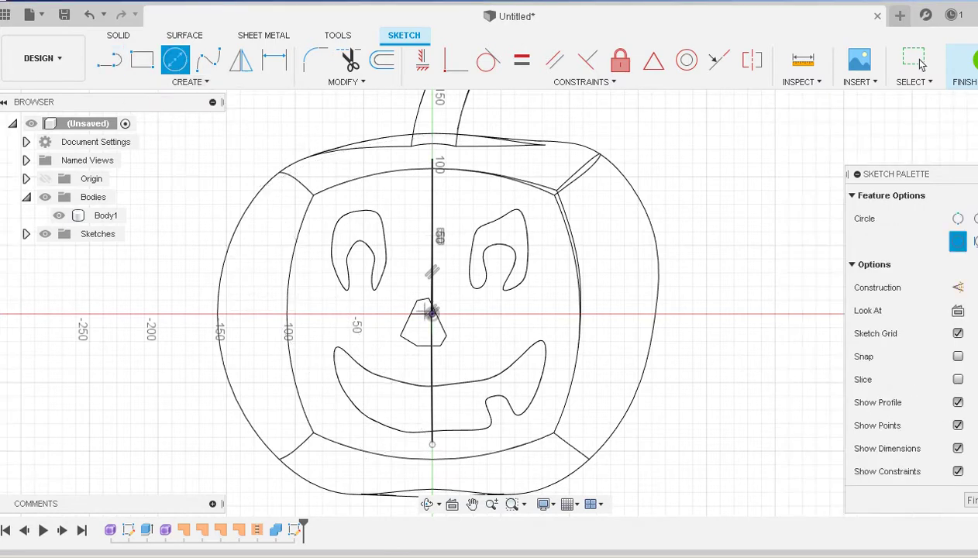
left_click(432, 313)
left_click(432, 158)
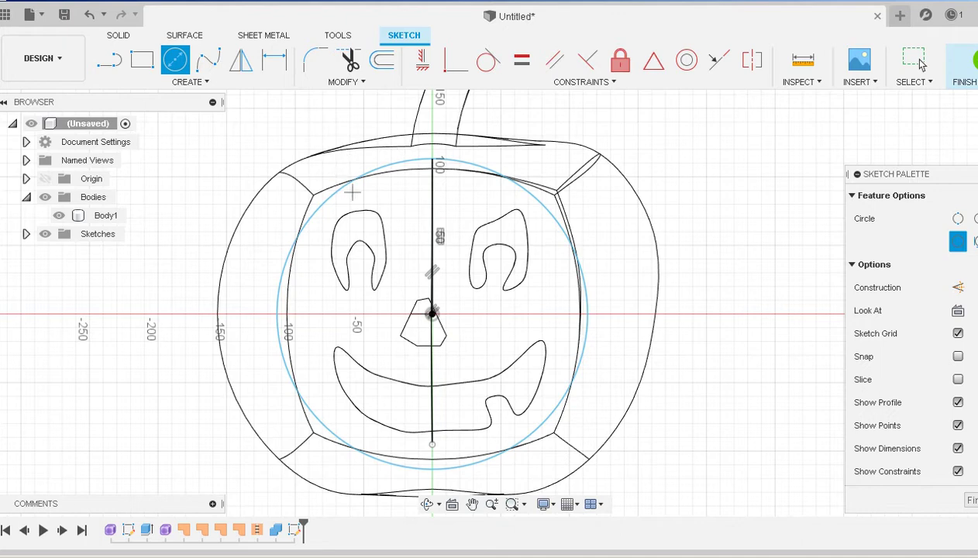
key("Escape")
key("l")
left_click(431, 444)
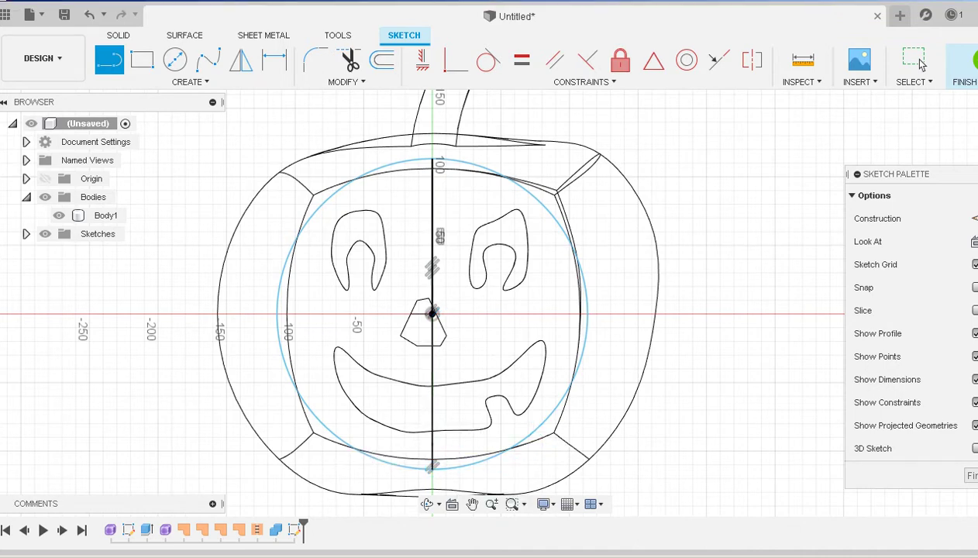
left_click(919, 65)
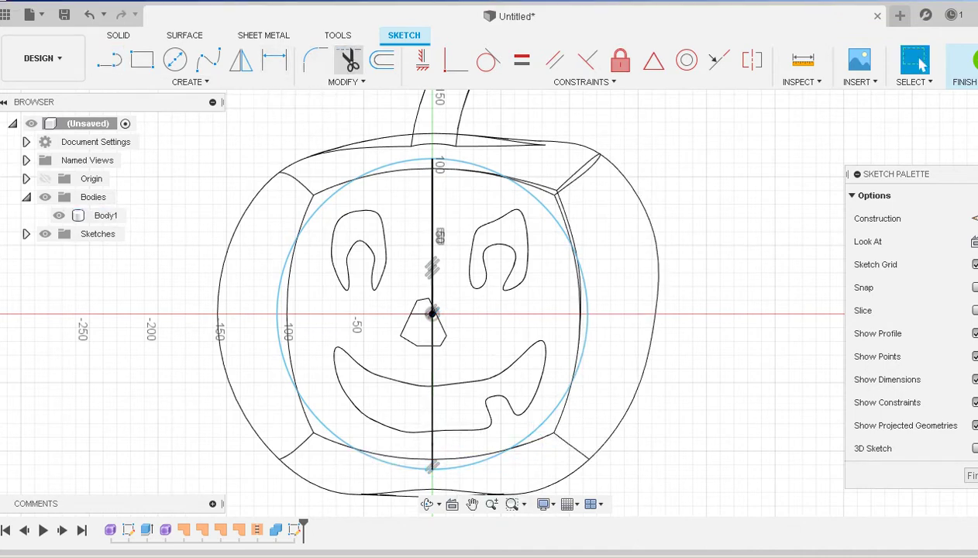
- Trim away the circle's left half, enlarge the remaining arc to about 114 mm radius and finish the sketch
left_click(349, 60)
left_click(373, 171)
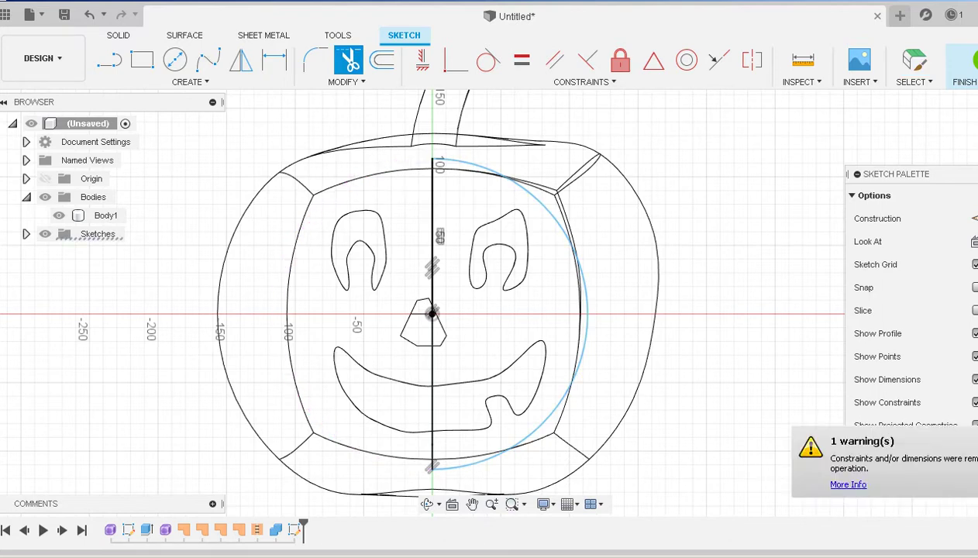
left_click(920, 64)
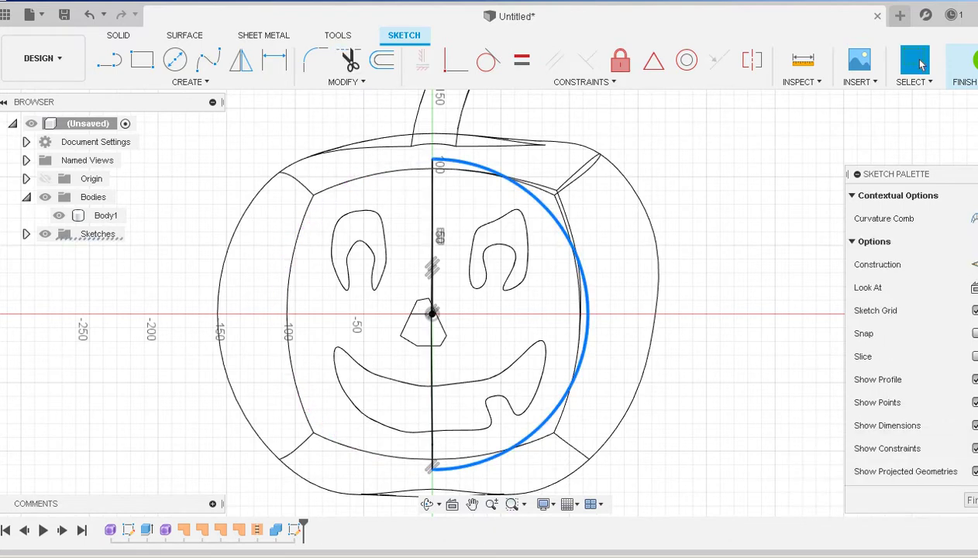
left_click_drag(588, 314, 594, 314)
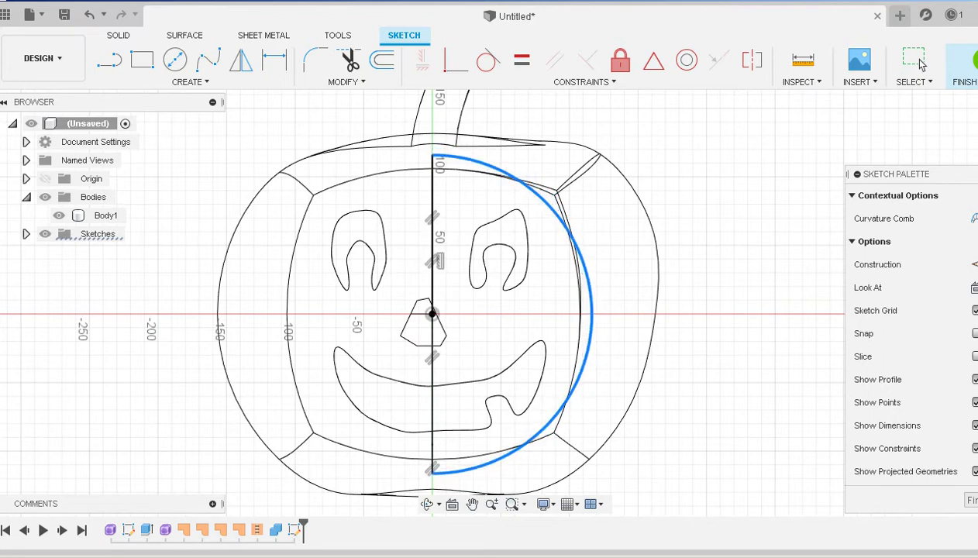
left_click(920, 65)
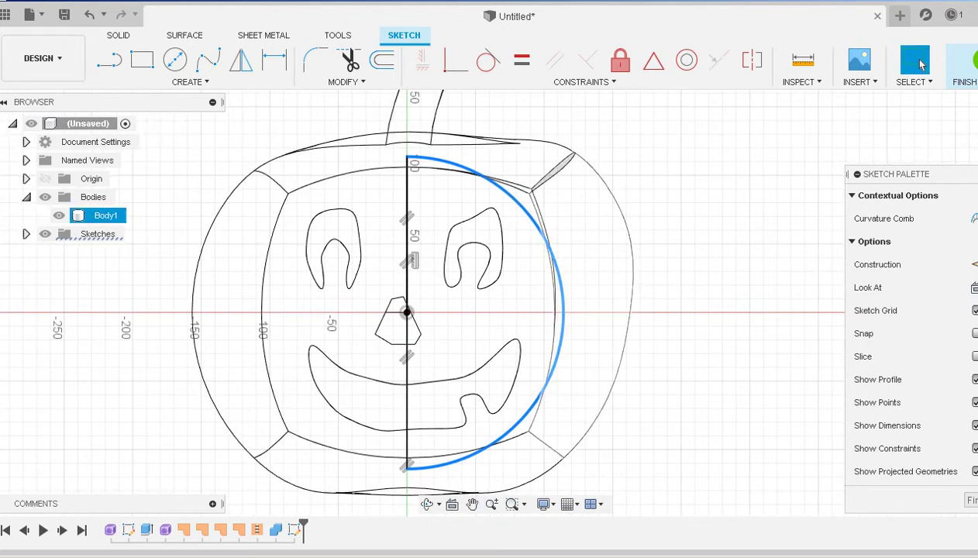
left_click(968, 62)
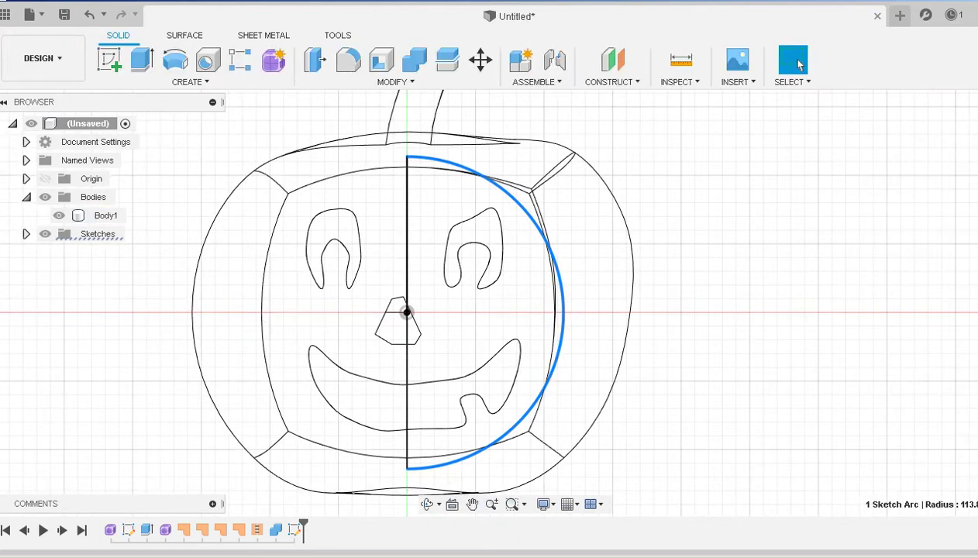
left_click(175, 61)
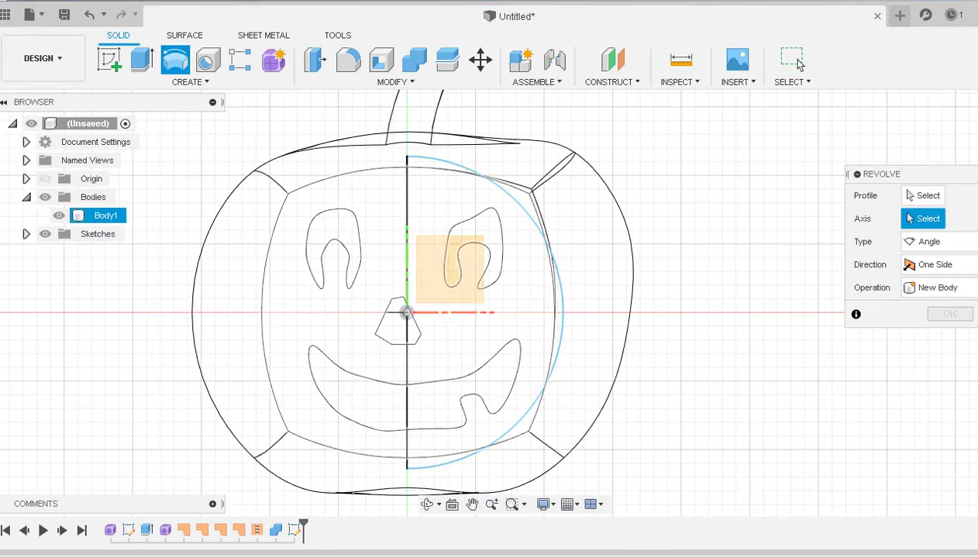
left_click(59, 215)
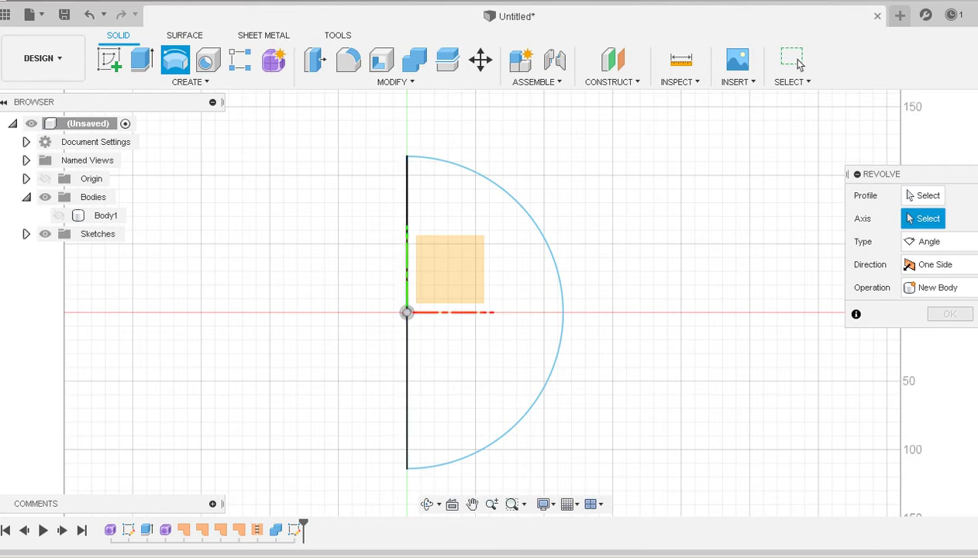
left_click(800, 65)
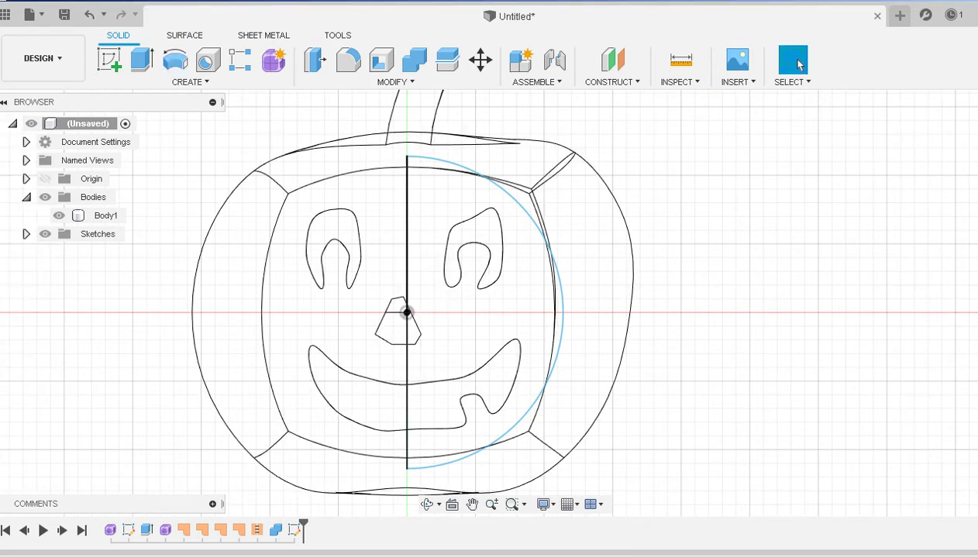
- Hide Body1, reopen the half-circle sketch and draw a straight vertical line between the arc's two ends
left_click(58, 215)
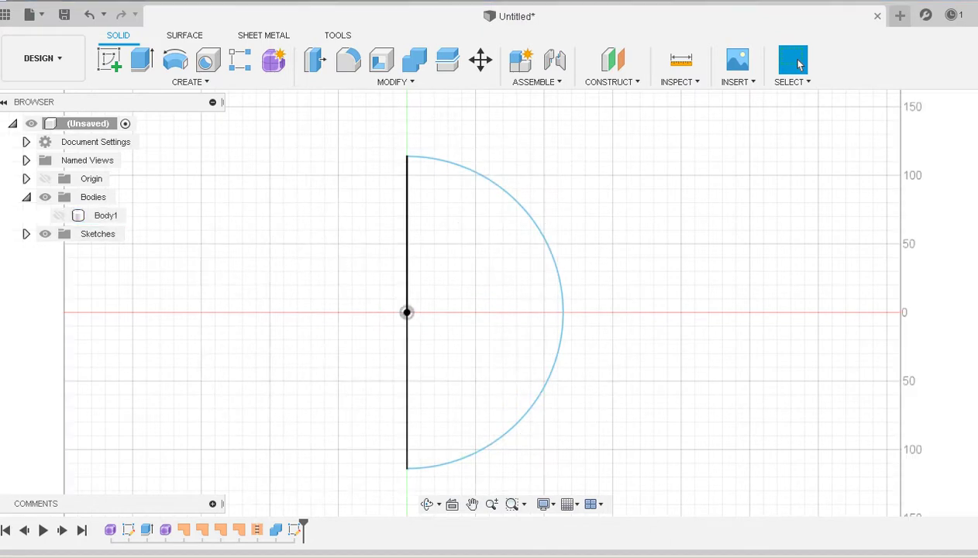
right_click(295, 529)
left_click(318, 371)
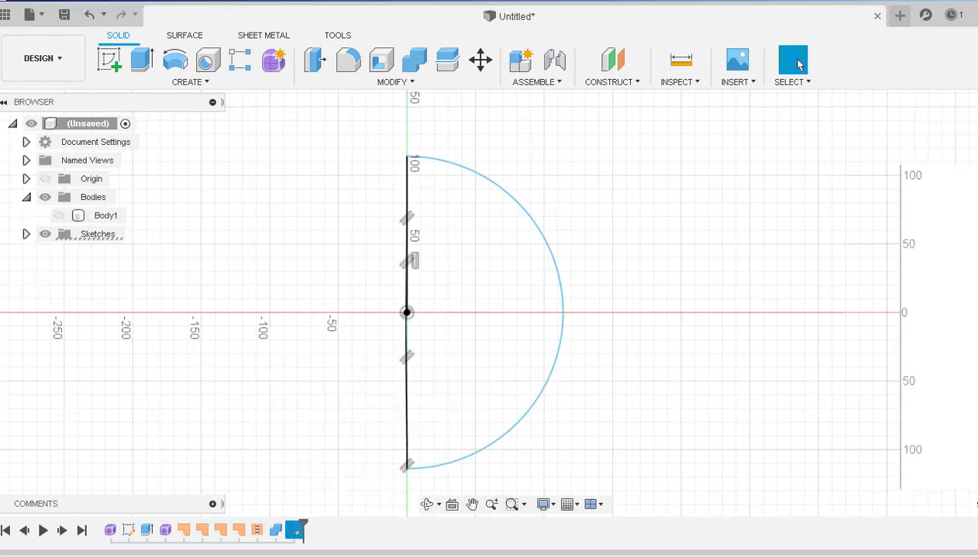
key("l")
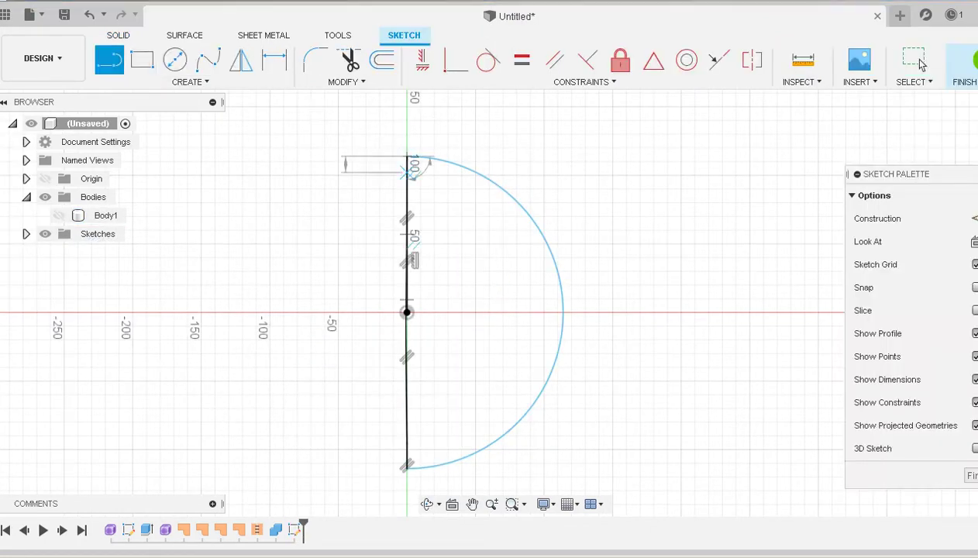
left_click(407, 468)
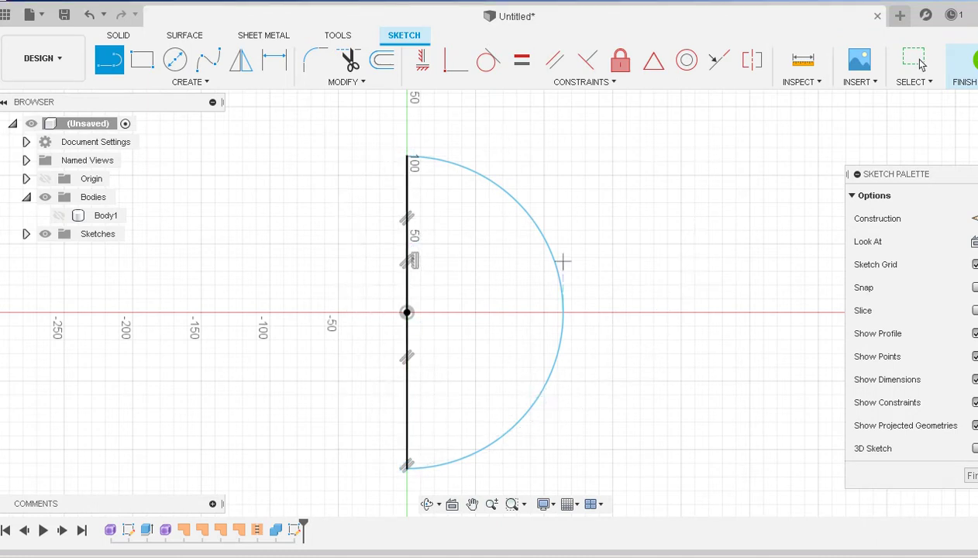
left_click(915, 61)
left_click(521, 419)
middle_click_drag(521, 419, 477, 438, "shift")
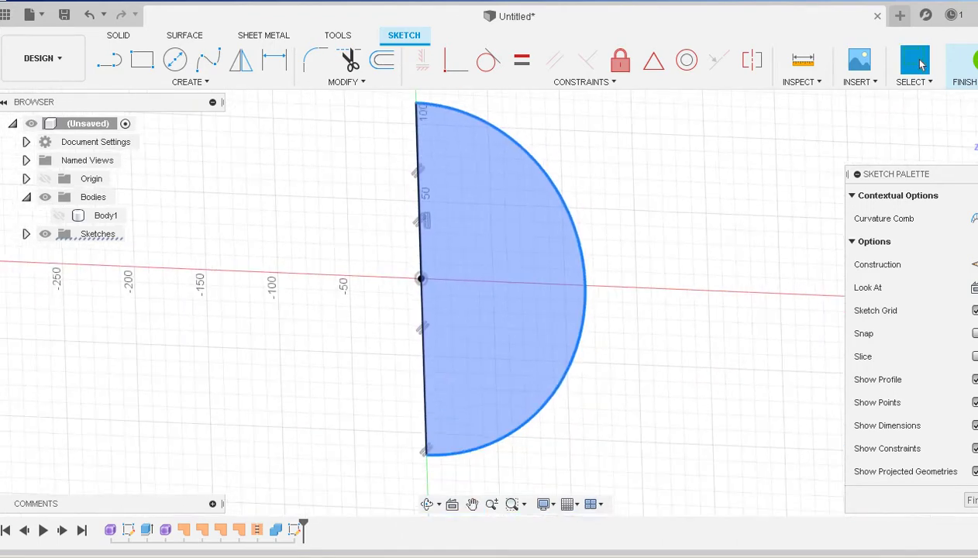
- Trace the arc with a seven-point fit-point spline from its upper end to its lower end
left_click(208, 60)
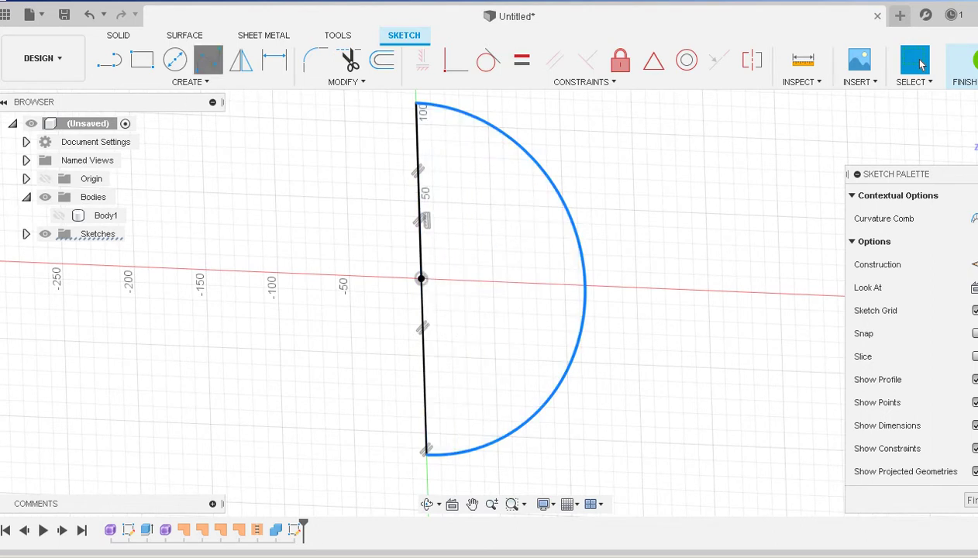
left_click(416, 102)
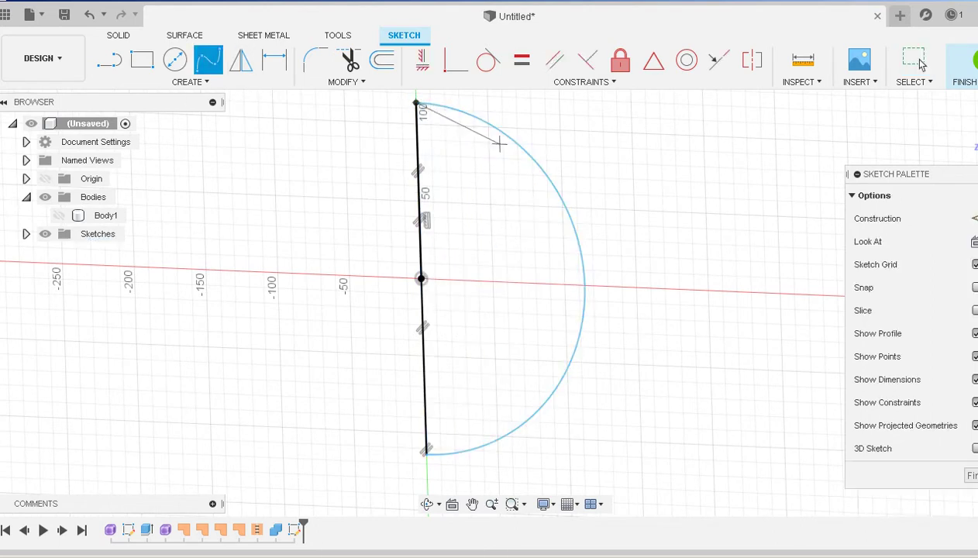
left_click(503, 134)
left_click(557, 189)
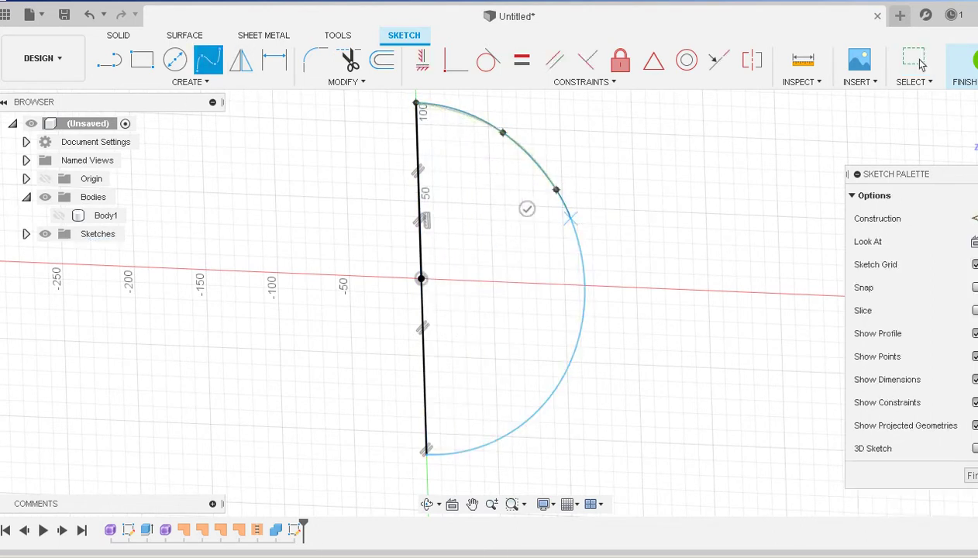
left_click(584, 298)
left_click(562, 376)
left_click(500, 439)
left_click(427, 454)
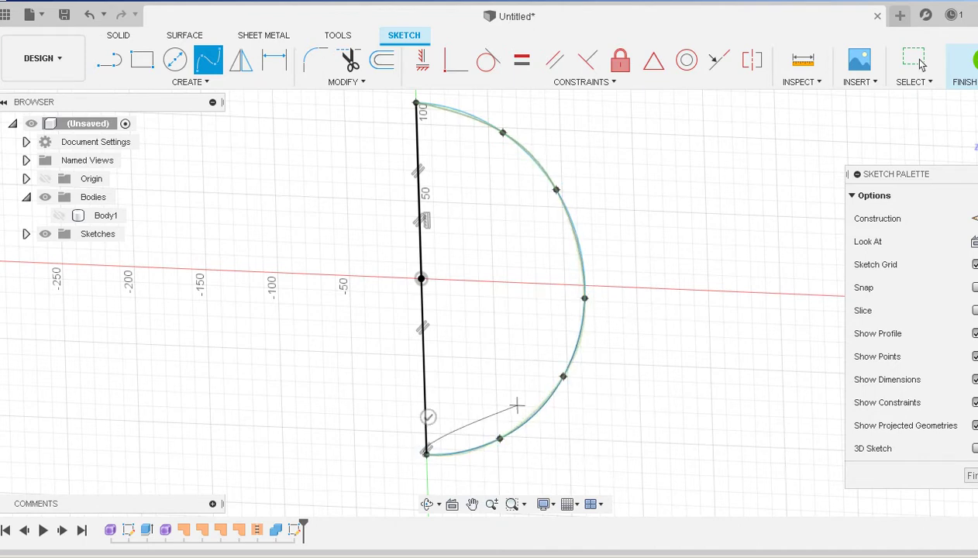
left_click(428, 417)
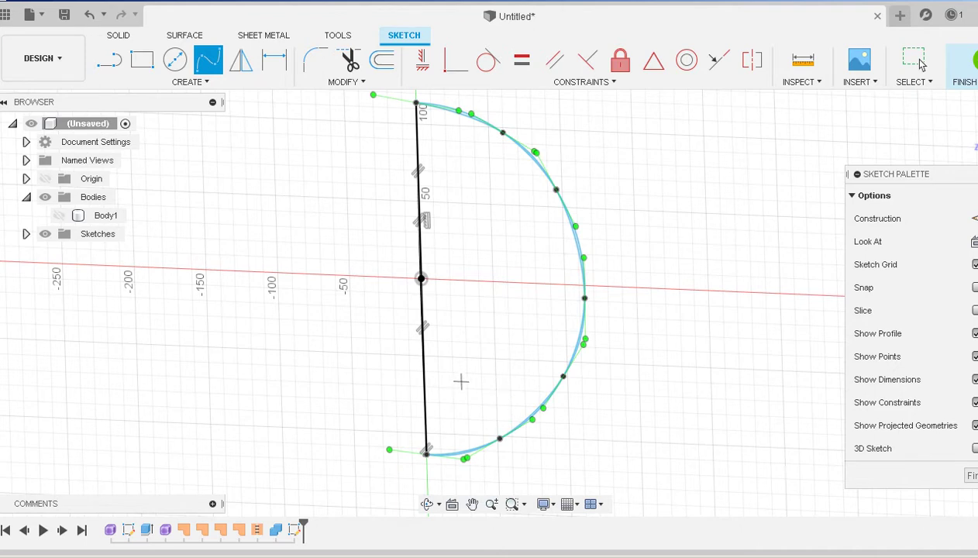
- Close the spline with a straight line between its two ends and finish the sketch
left_click(109, 60)
left_click(417, 102)
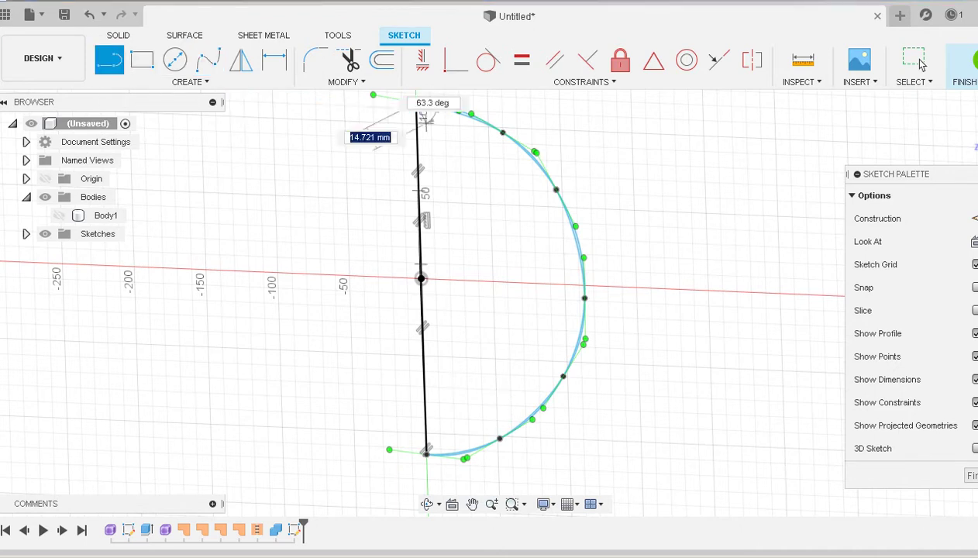
left_click(426, 454)
key("Escape")
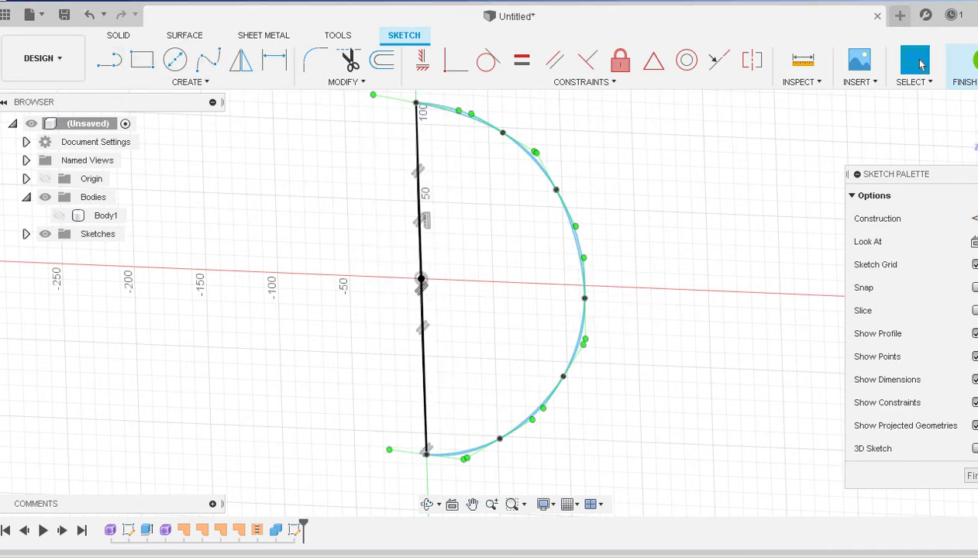
left_click(965, 475)
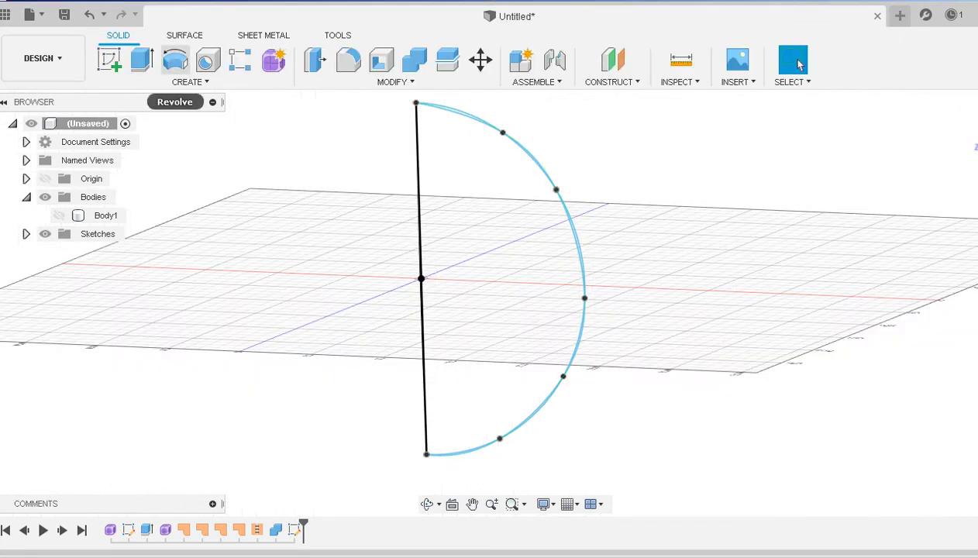
- Show Body1 and revolve the half-round profile 360° about its straight vertical line, cutting a round cavity inside the head
left_click(175, 59)
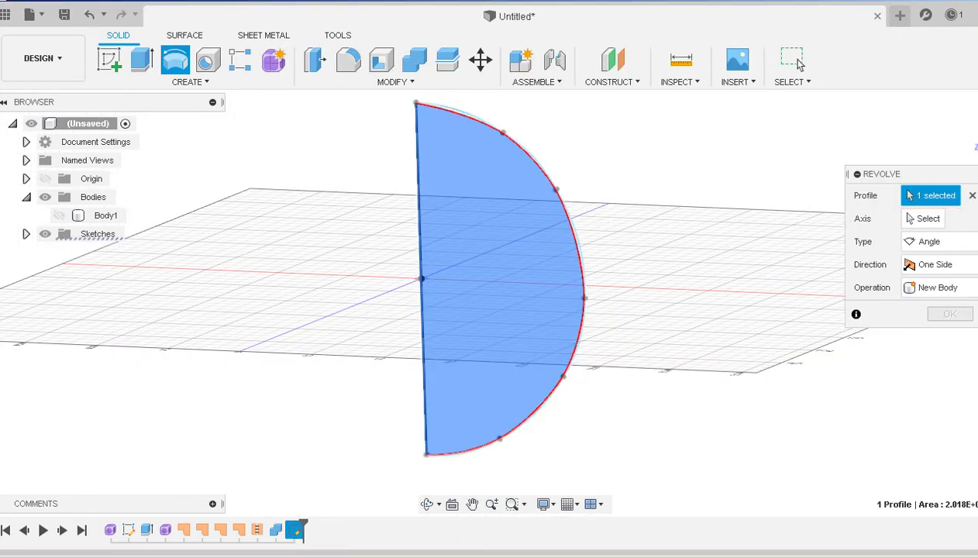
left_click(59, 215)
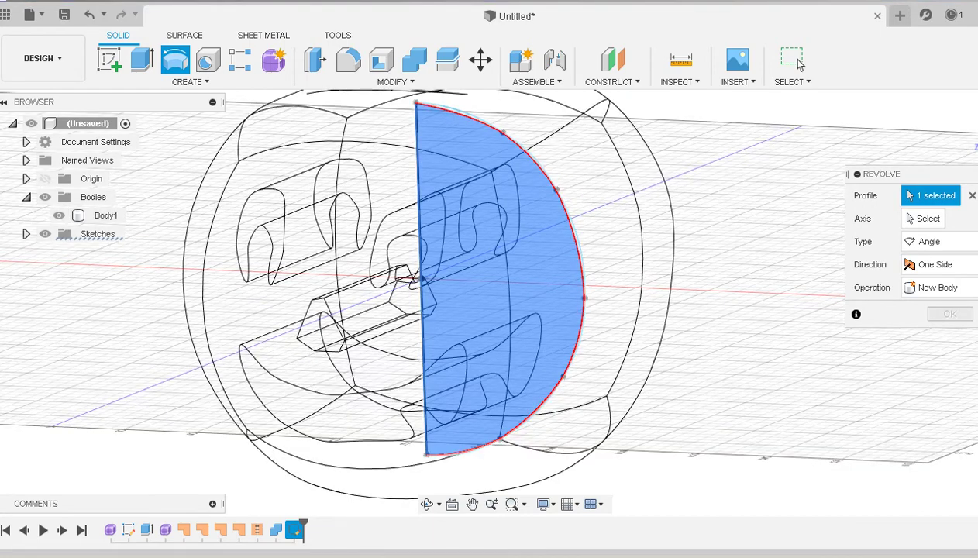
left_click(924, 218)
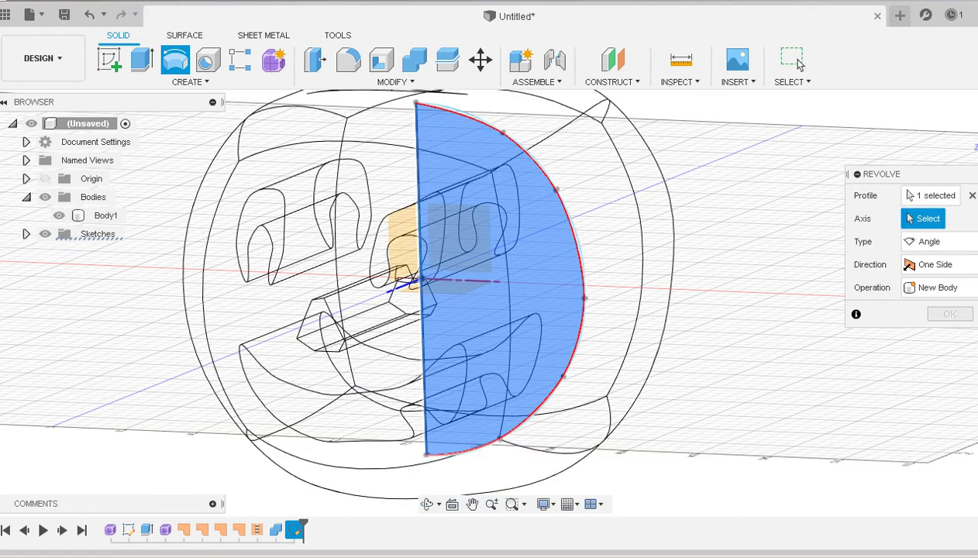
left_click(423, 333)
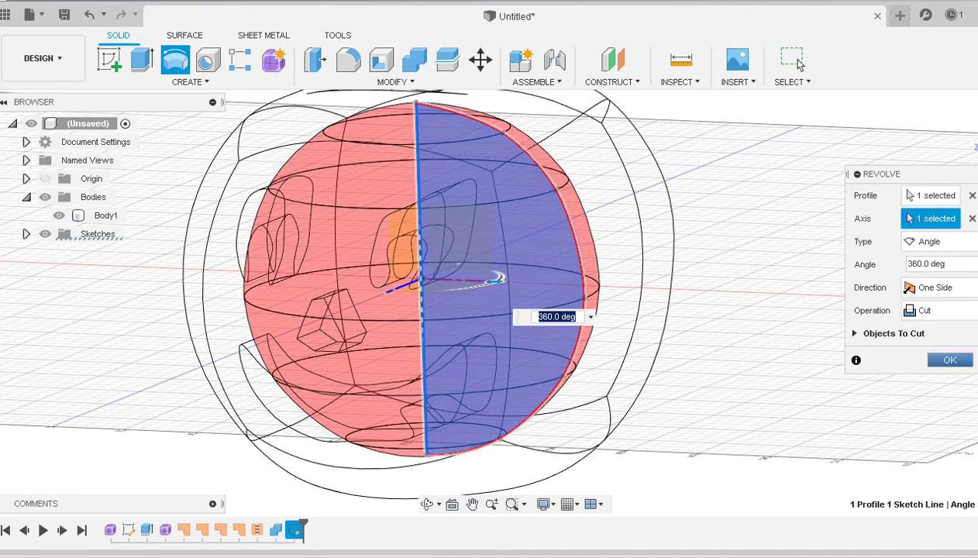
left_click(950, 360)
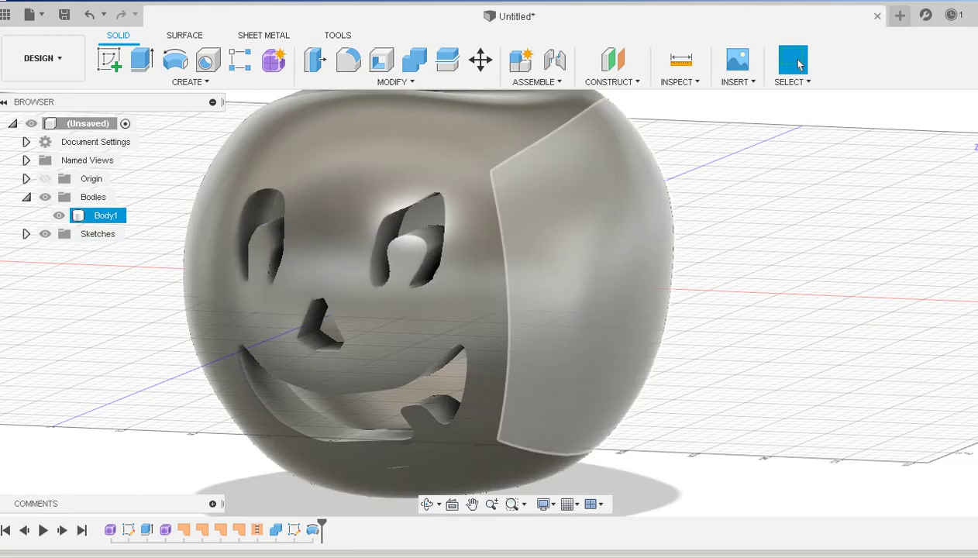
- Inspect the hollowed head through its eye, nose and mouth openings from the front and from above
middle_click_drag(246, 324, 481, 341, "shift")
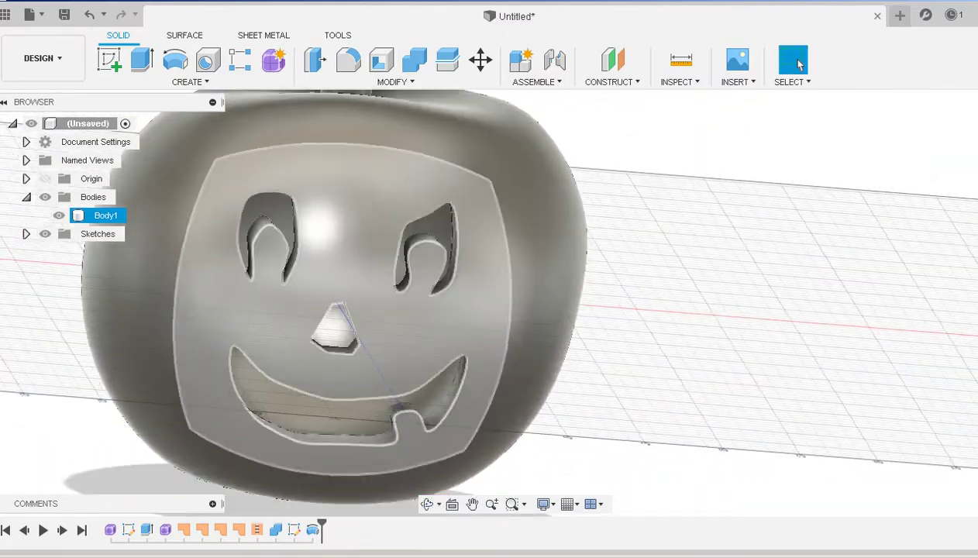
scroll(433, 371, "down", 3)
middle_click_drag(358, 275, 298, 333, "shift")
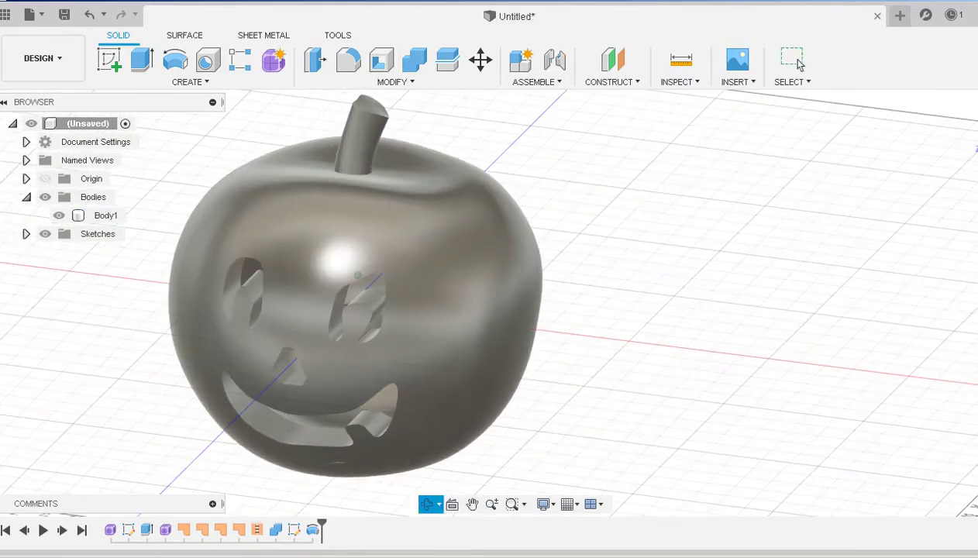
left_click(799, 65)
middle_click_drag(465, 326, 434, 283, "shift")
left_click(798, 65)
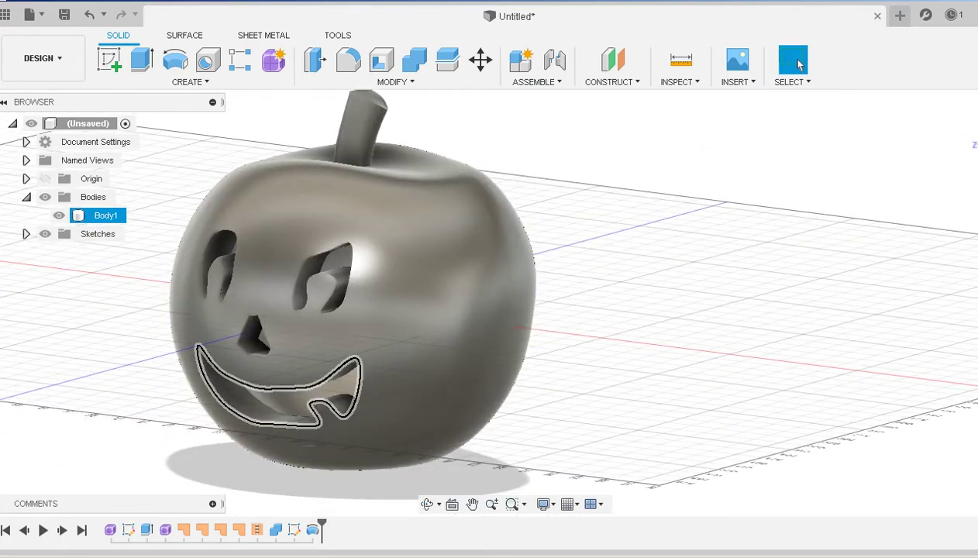
middle_click_drag(419, 326, 528, 379)
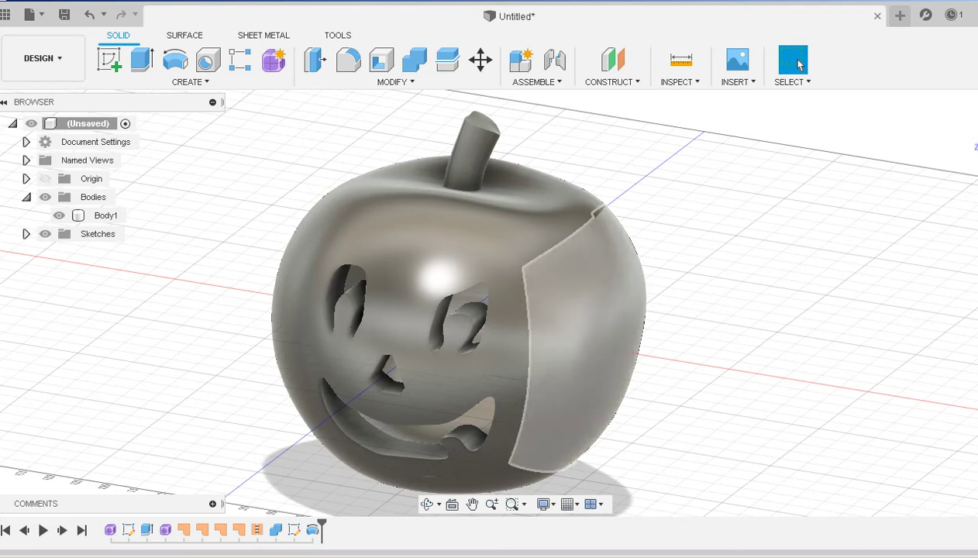
- Try fillet radii on the left eye opening's outer edge and apply 3 mm
key("f")
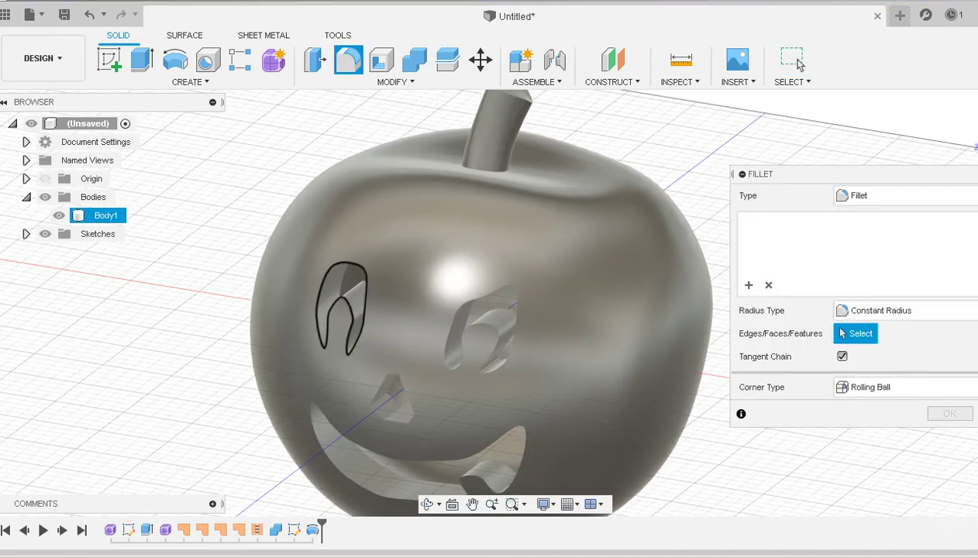
left_click(328, 273)
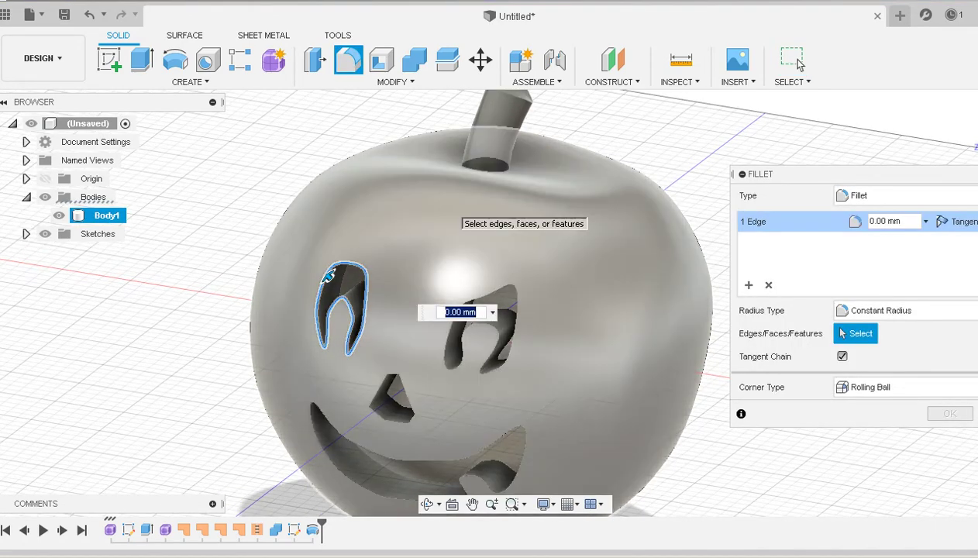
type("5")
key("Return")
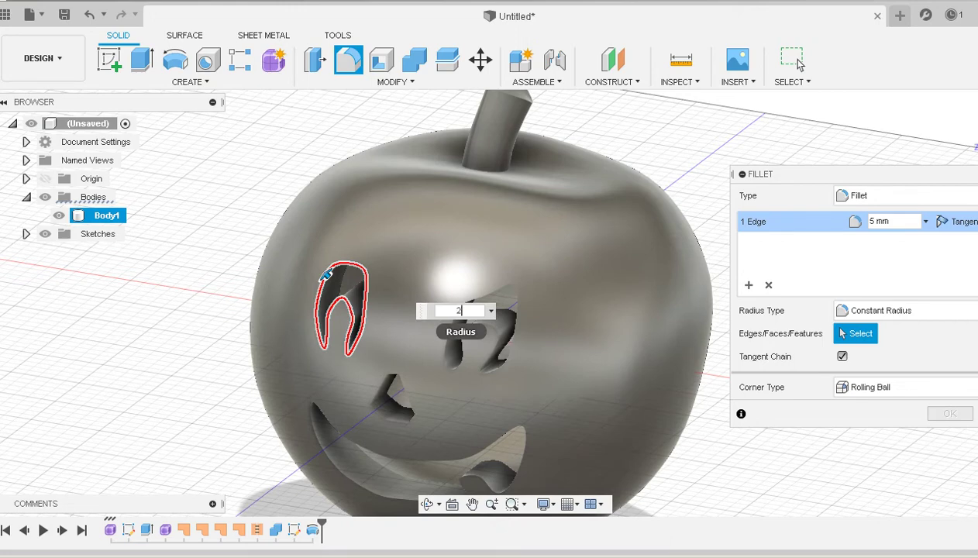
key("Return")
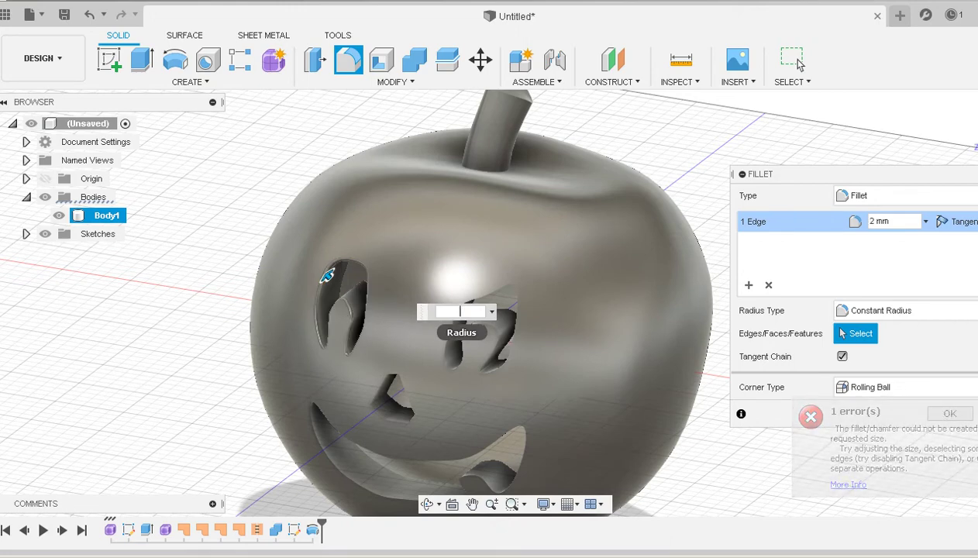
type("3")
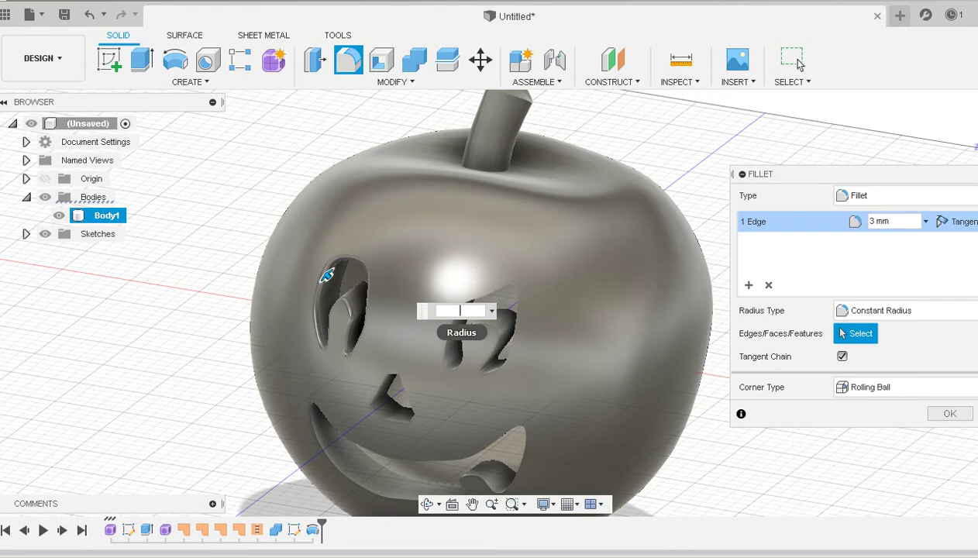
type("4")
key("Return")
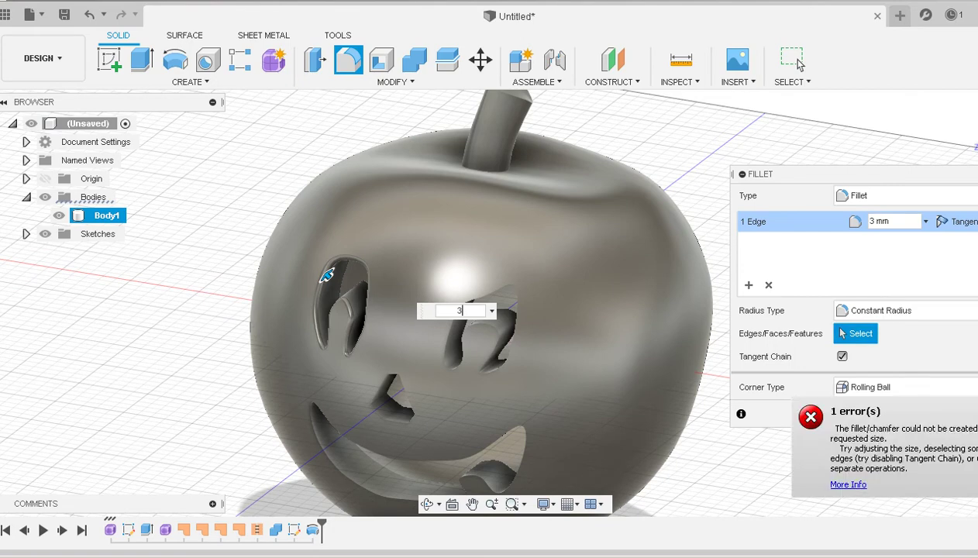
key("Return")
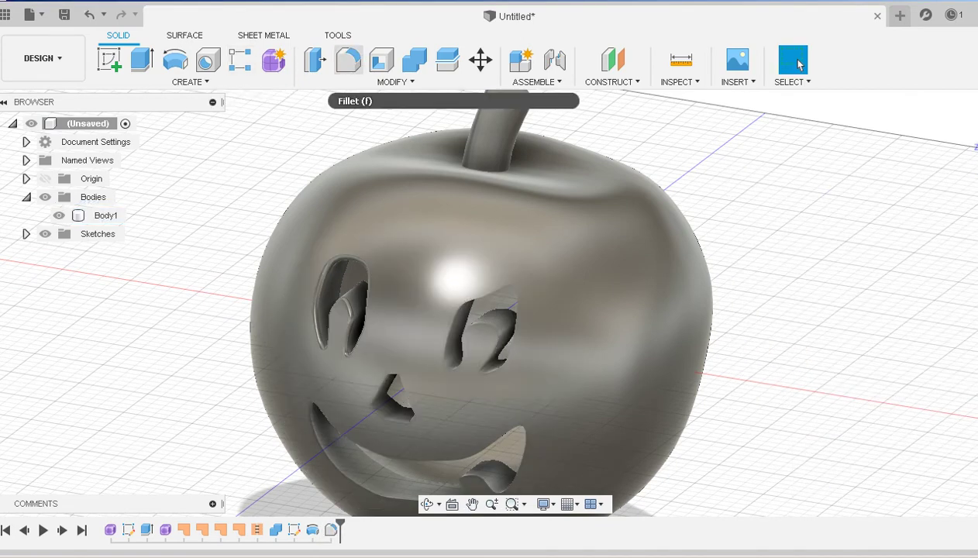
- Try to fillet the mouth opening's outer edge with radii of 5, 4 and 2 mm
key("f")
middle_click_drag(481, 328, 479, 267)
left_click(482, 392)
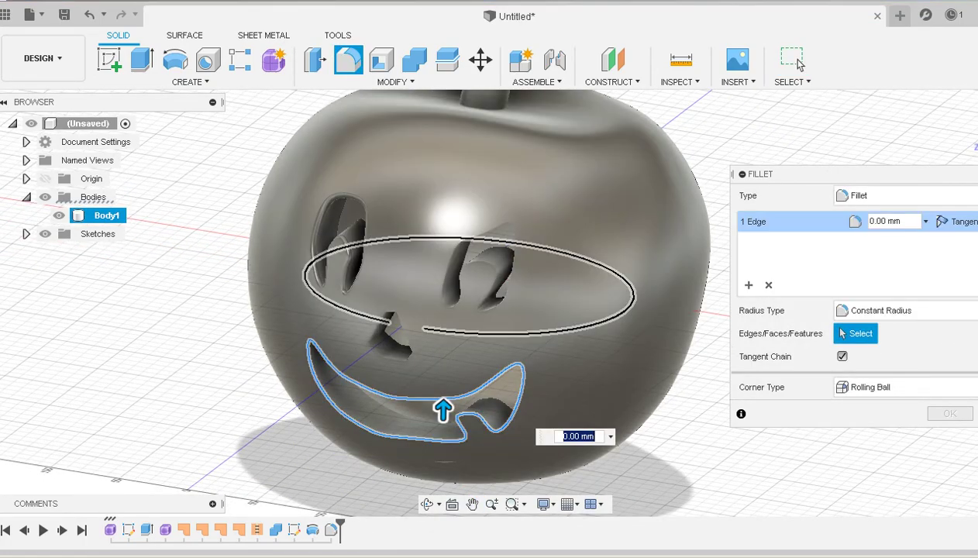
type("5")
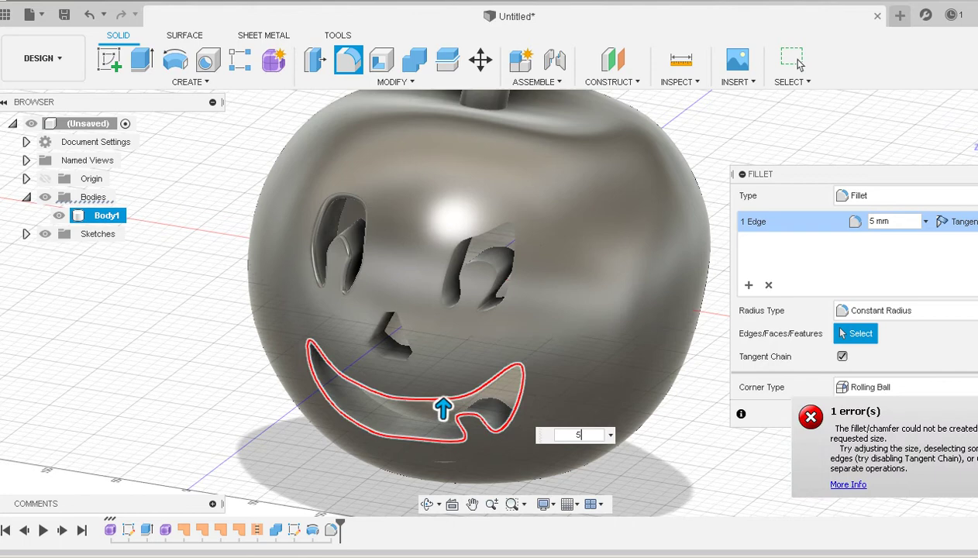
key("Return")
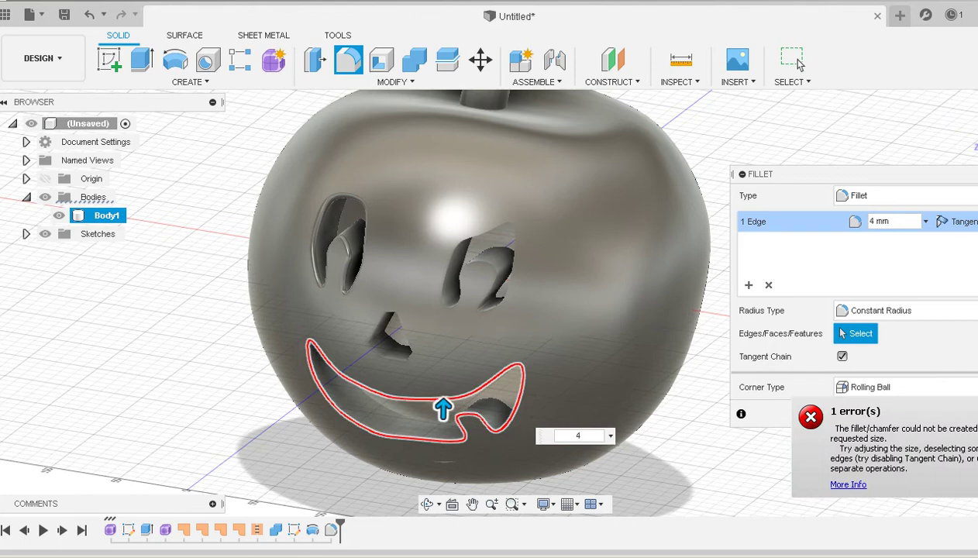
key("Return")
key("Return")
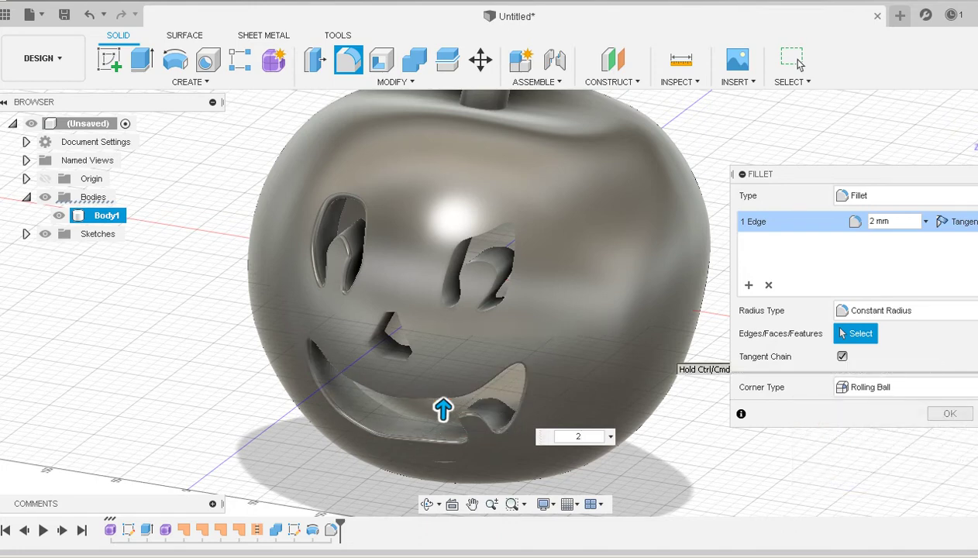
key("Return")
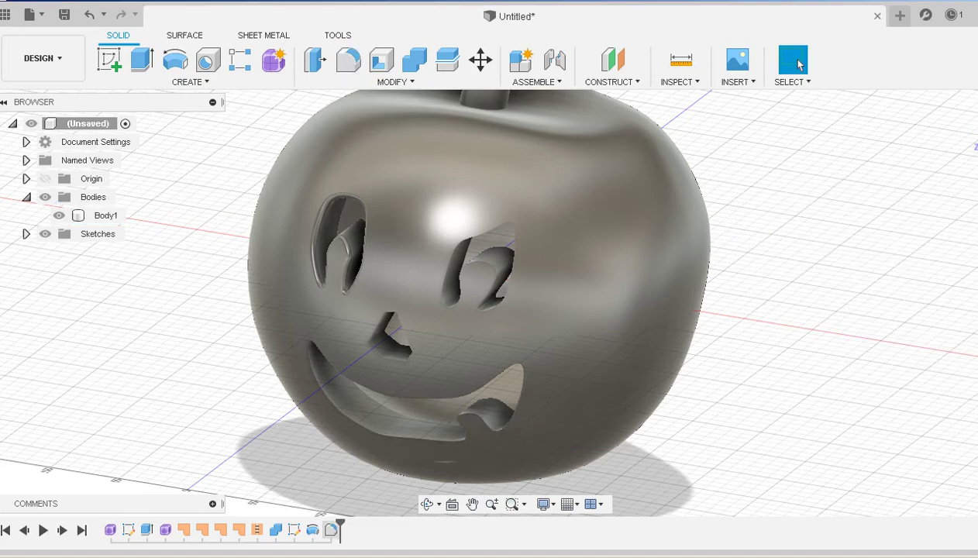
- Delete the fillet feature on the left eye opening from the design history
right_click(331, 529)
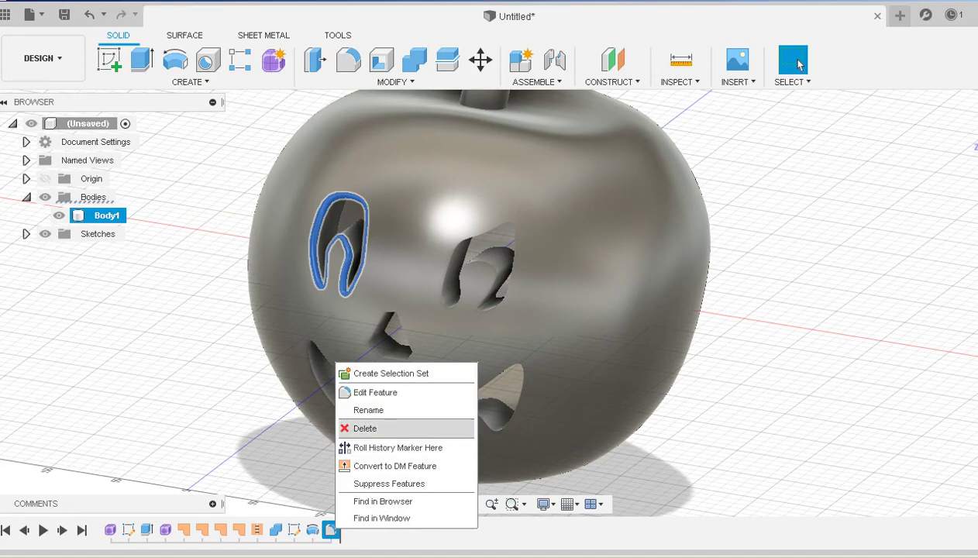
left_click(366, 428)
middle_click_drag(774, 378, 756, 405)
scroll(756, 404, "down", 1)
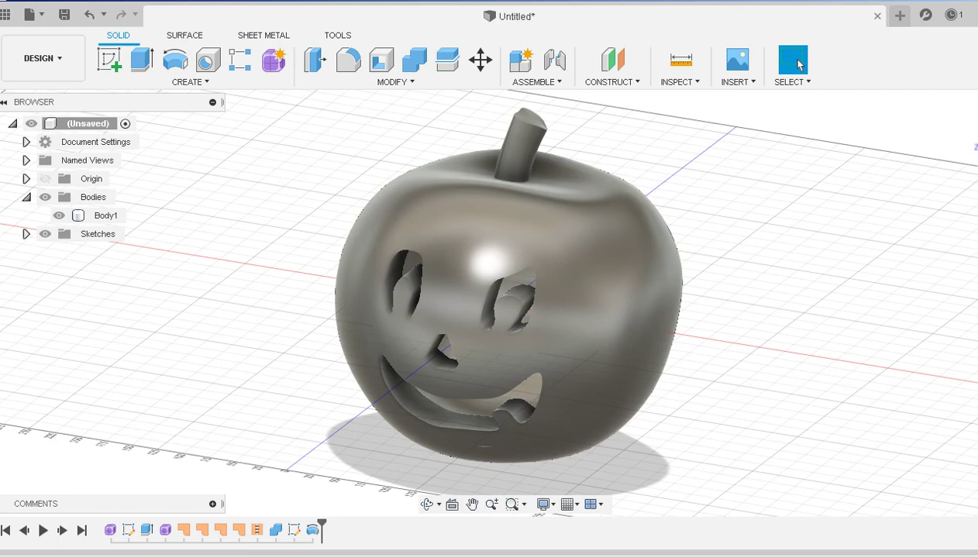
middle_click_drag(508, 310, 542, 326, "shift")
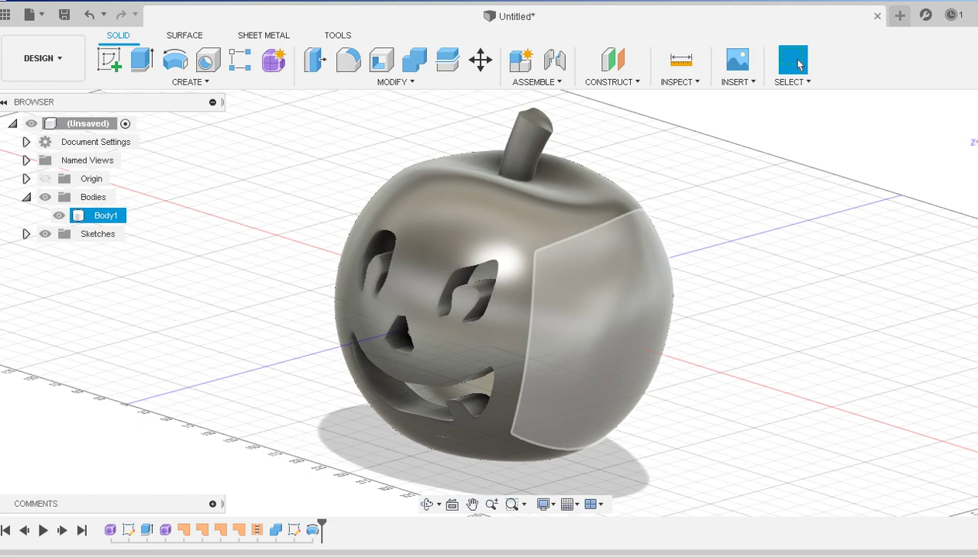
key("Escape")
middle_click_drag(496, 294, 538, 310, "shift")
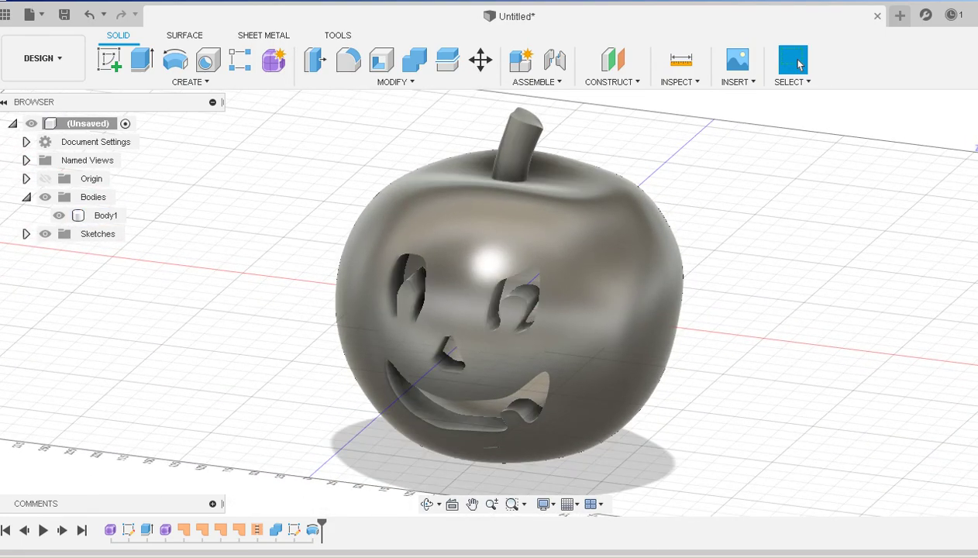